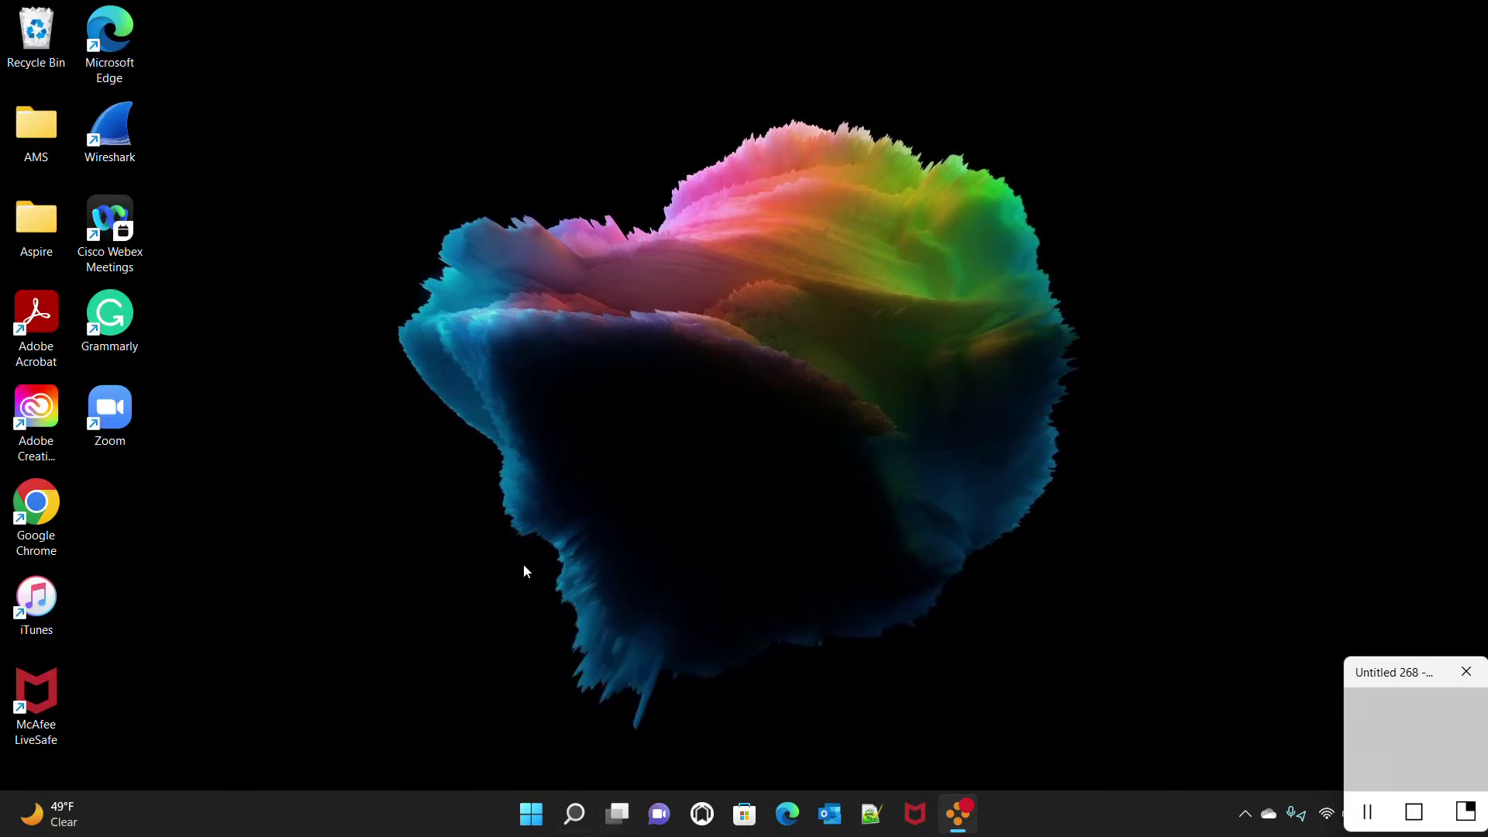
Create a new Access database file on the desktop named 'Grocery Store Database'
right_click(302, 446)
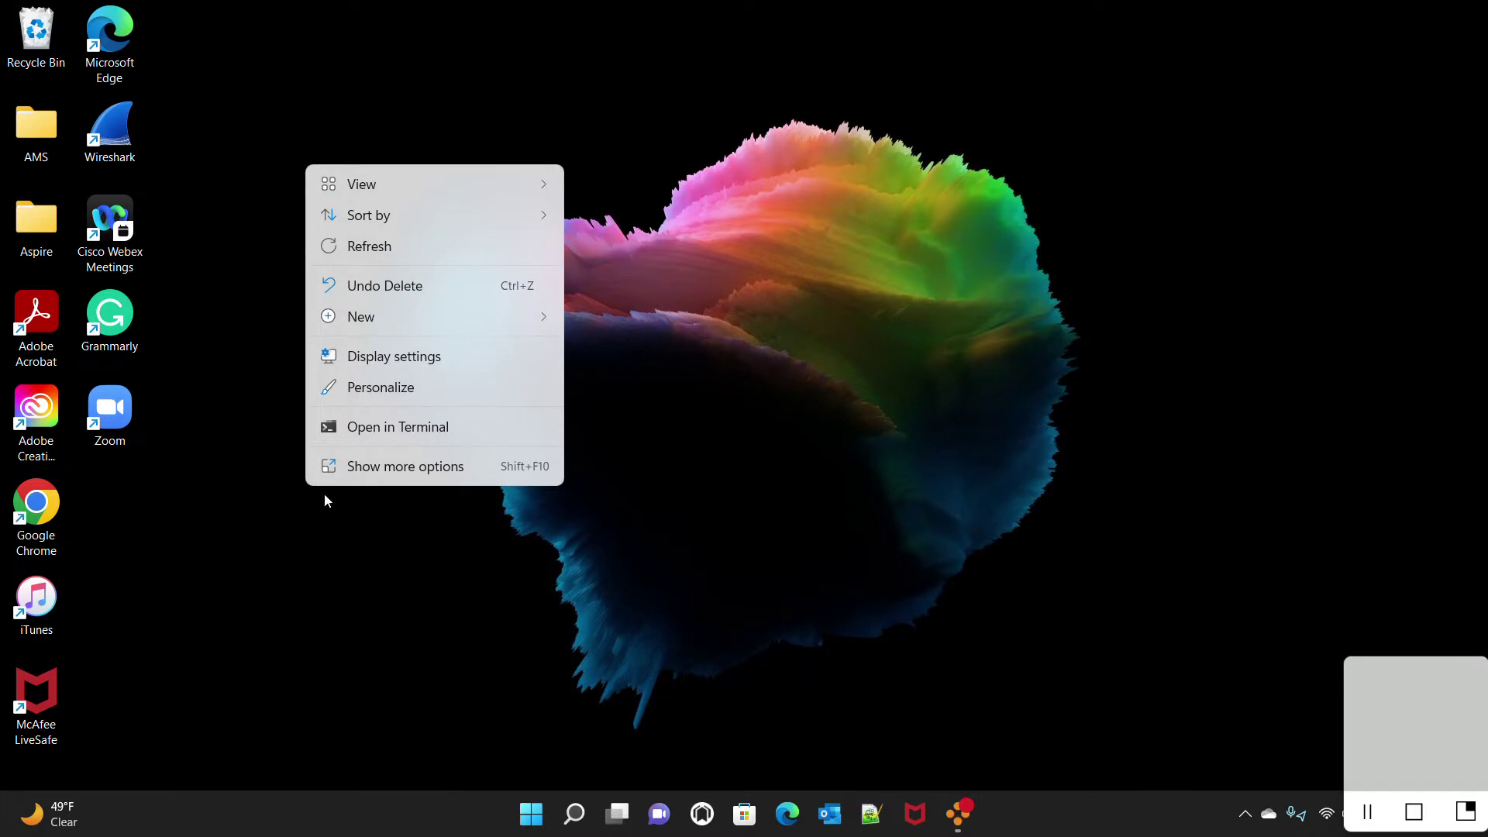
mouse_move(384, 323)
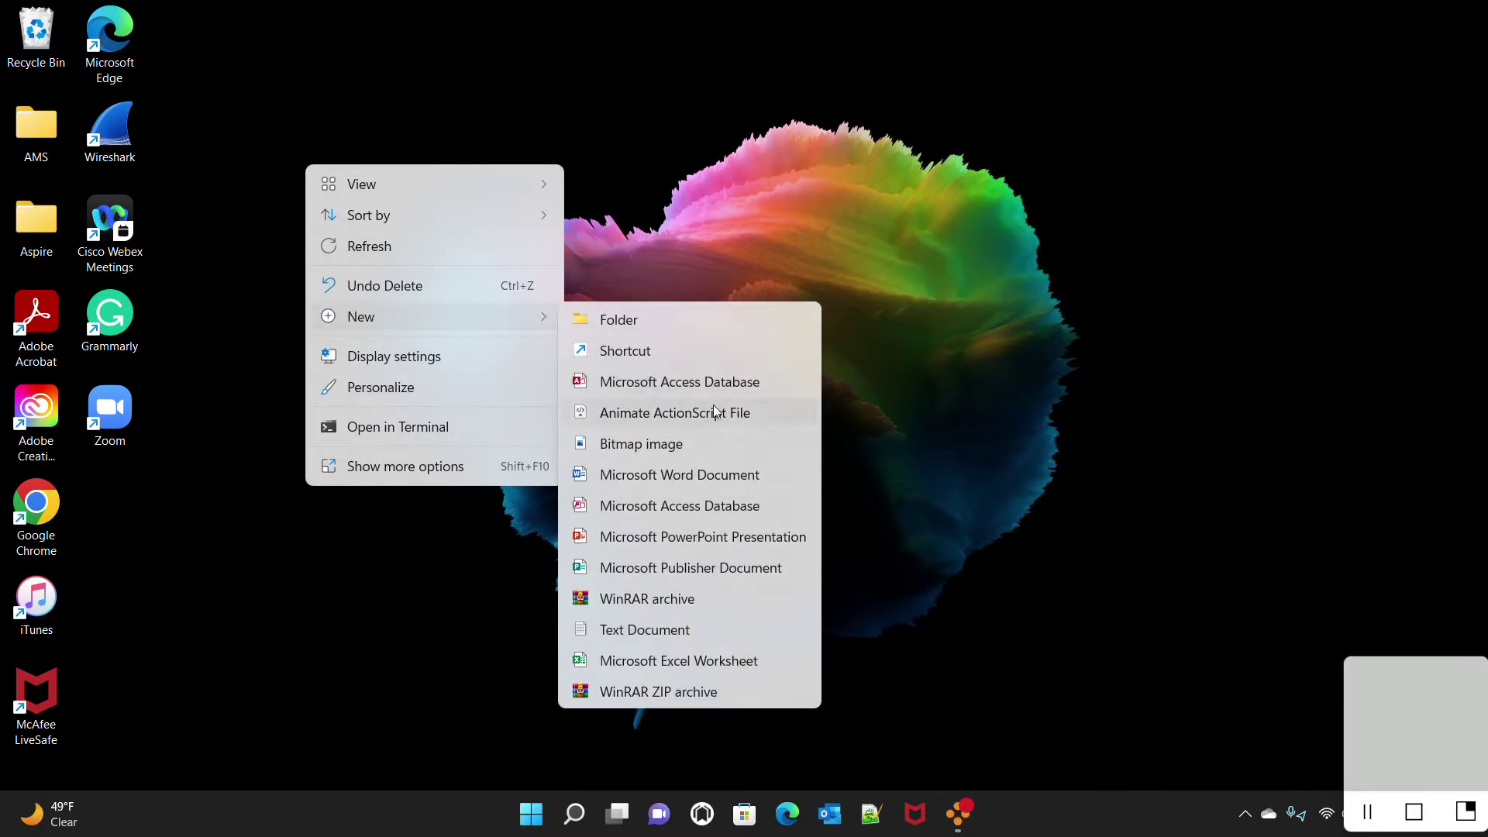
left_click(711, 374)
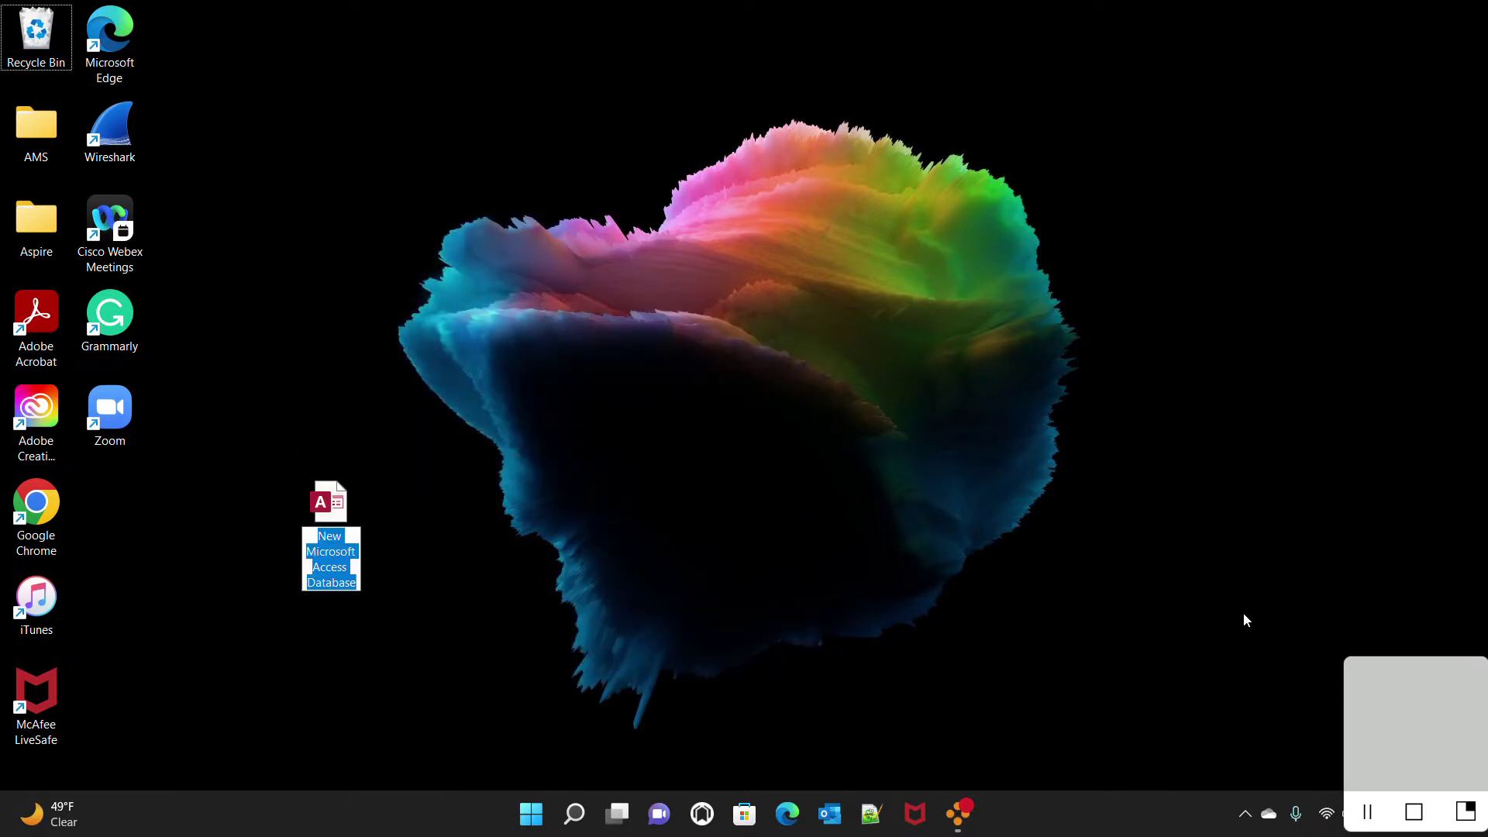
type("Grocery ")
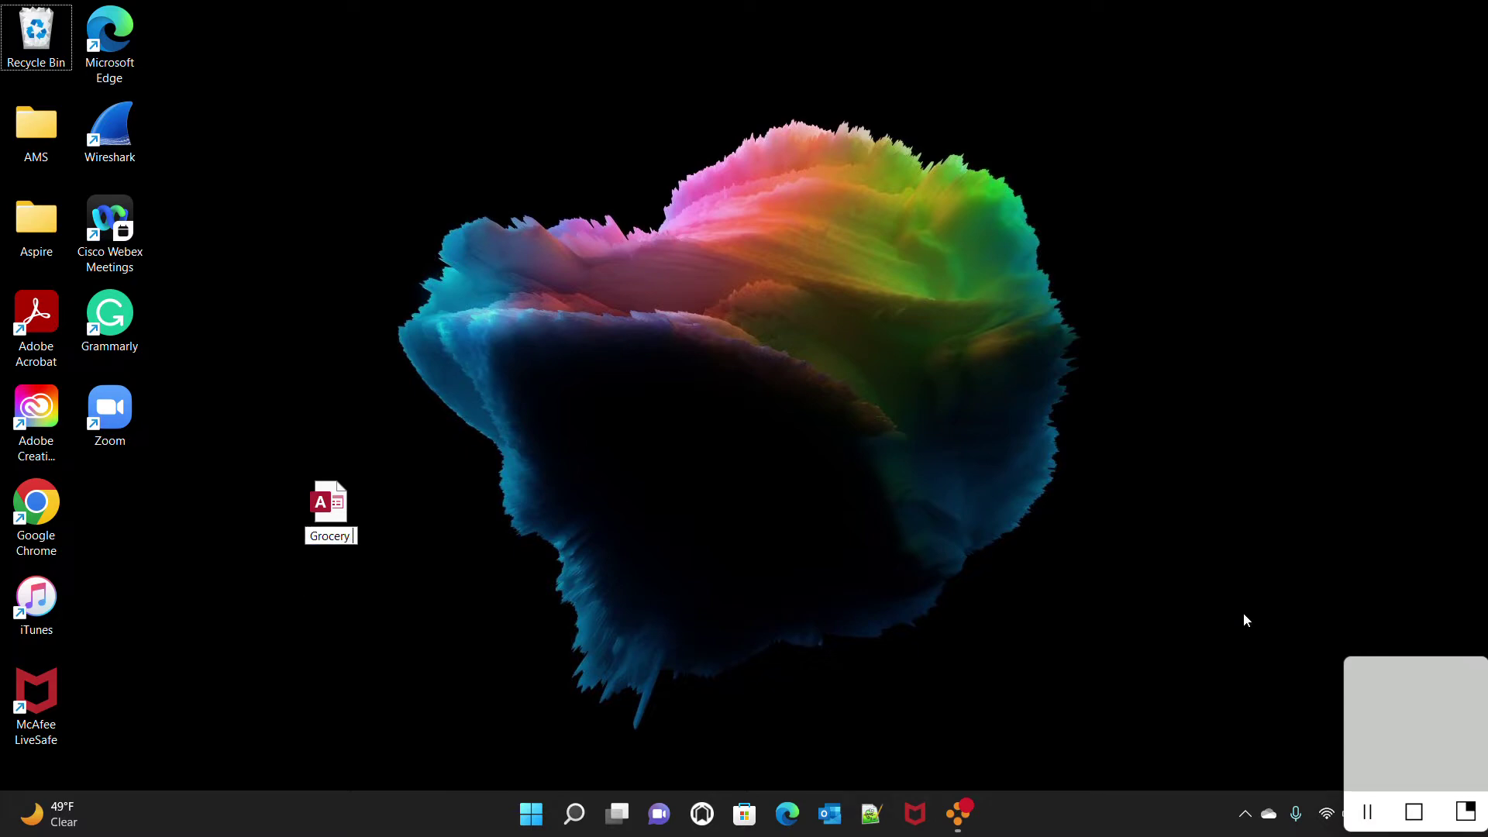
type("Store Database")
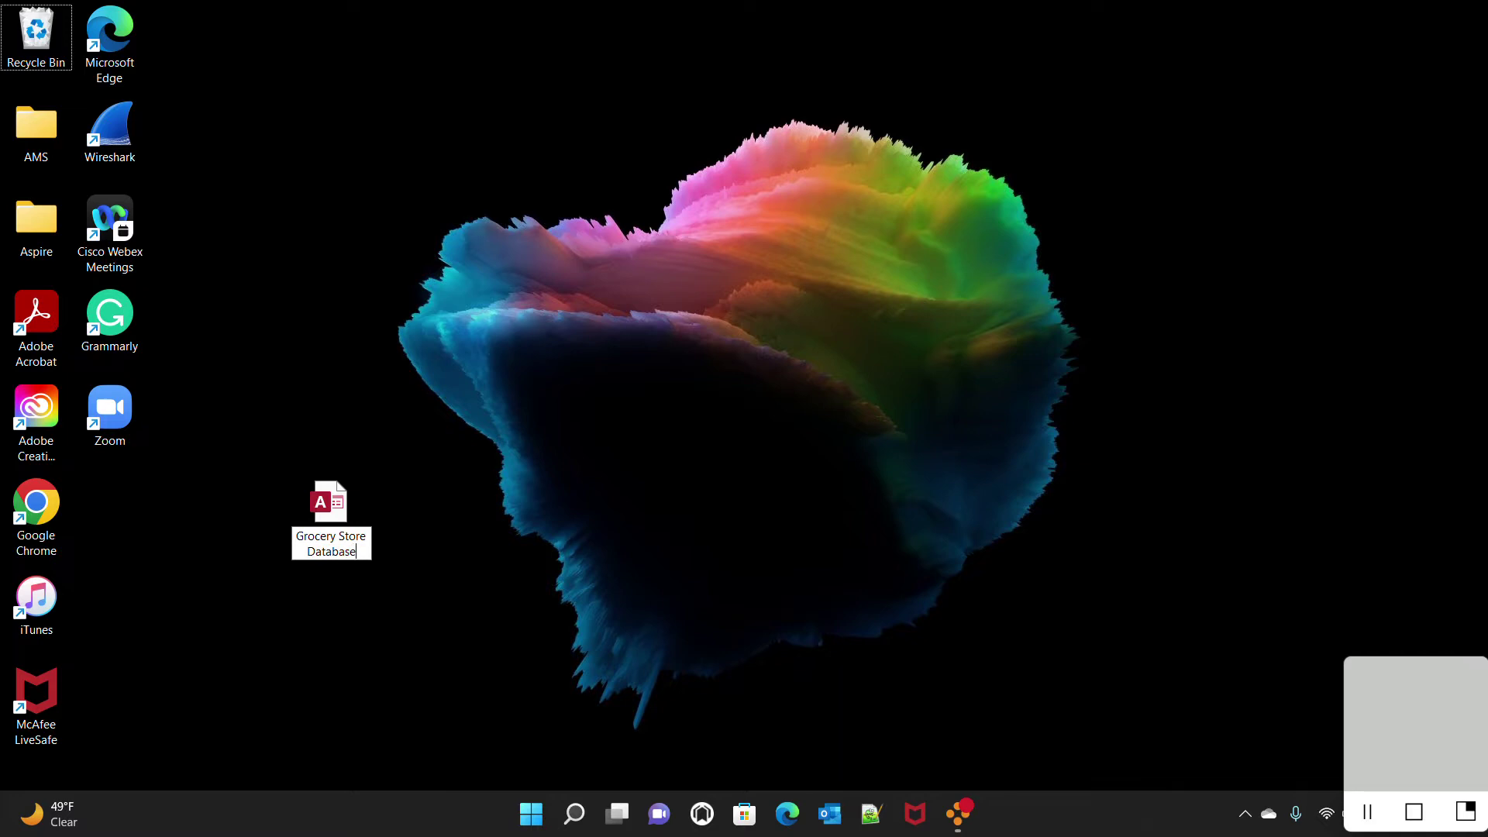
key("Return")
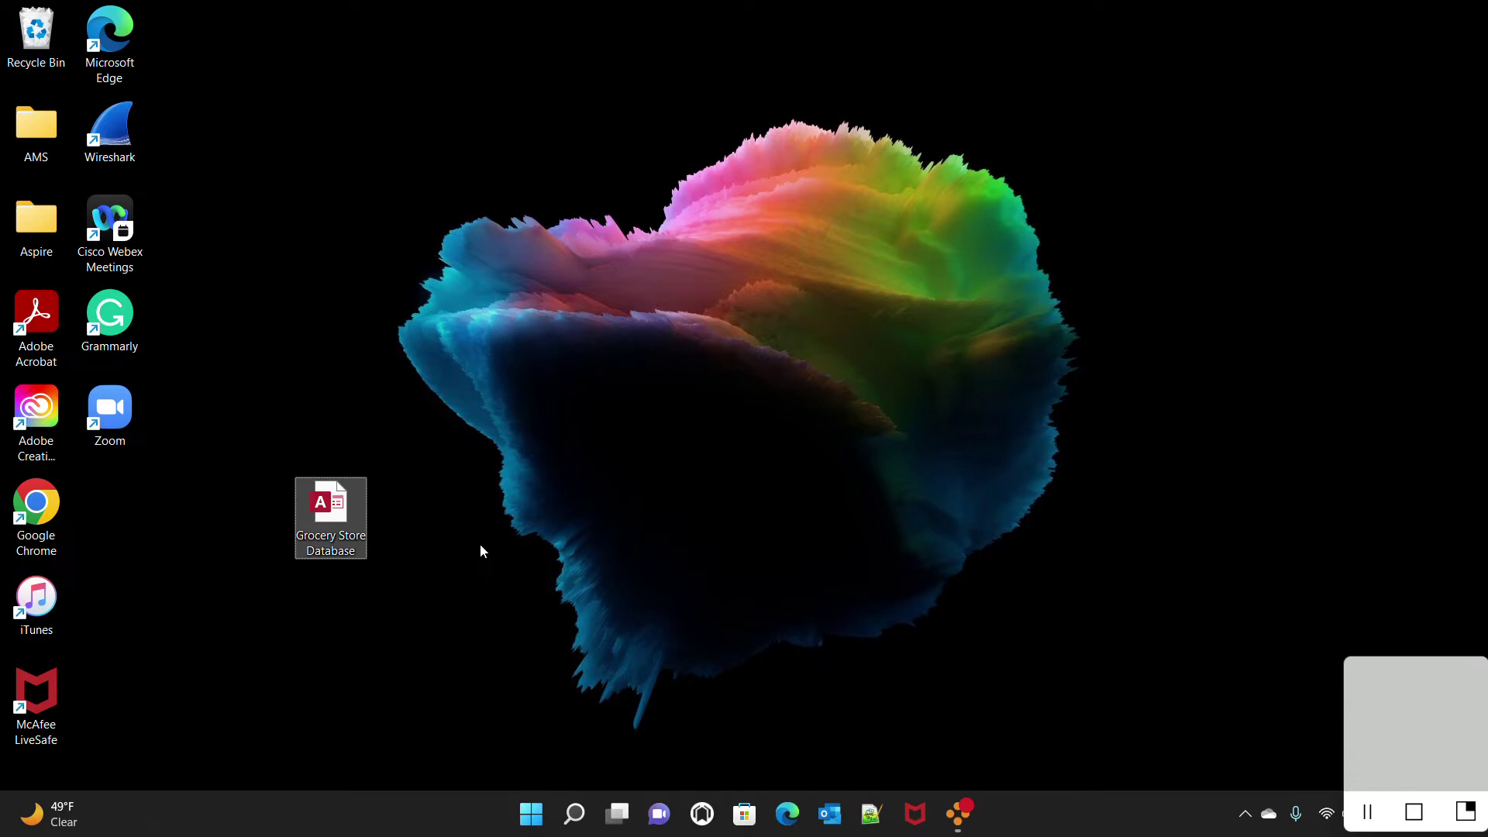
mouse_move(345, 510)
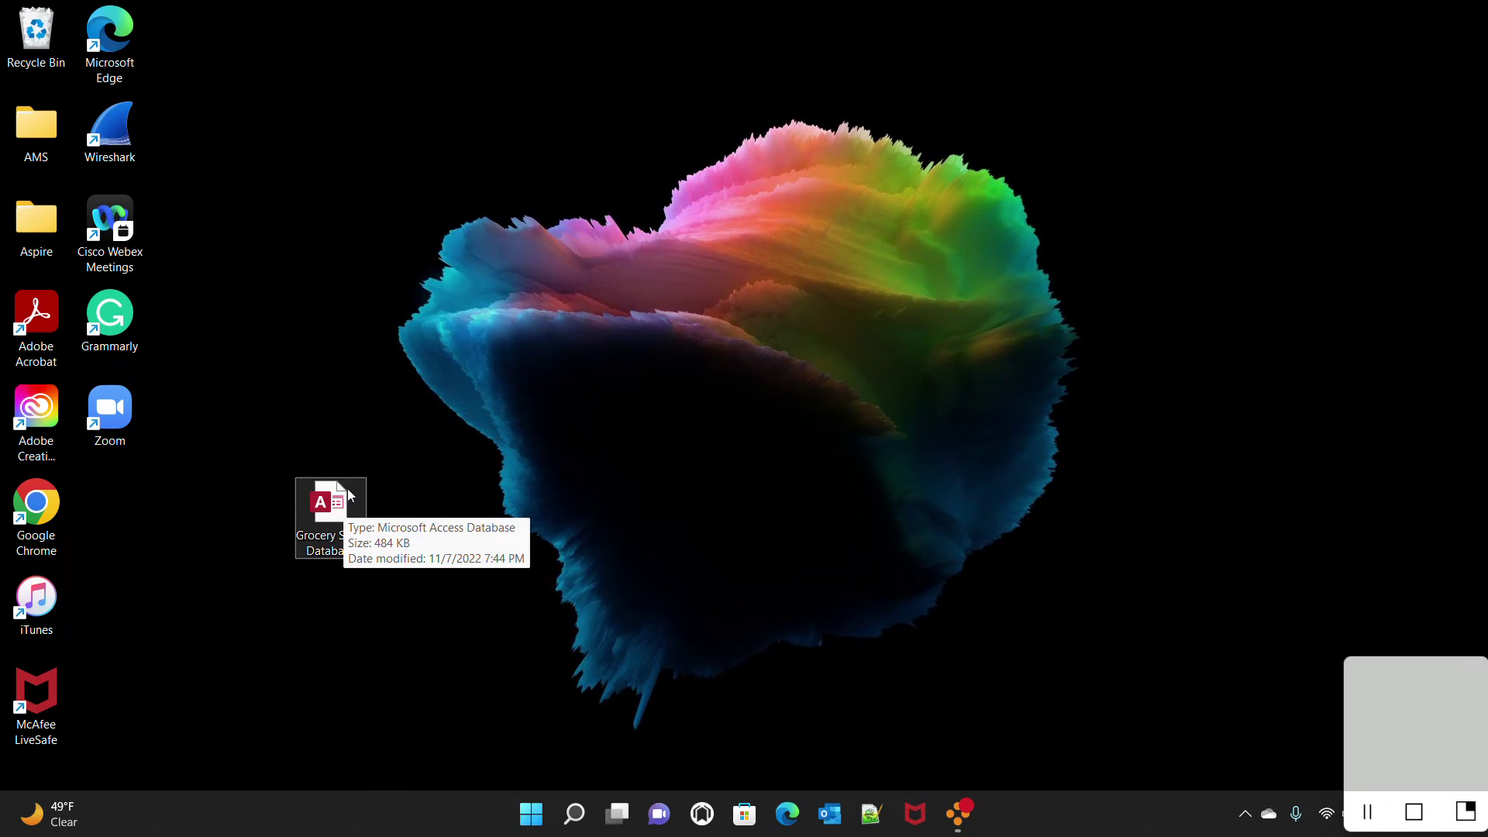
Open the database, add a blank table, and save it as Customer in Design View
double_click(348, 498)
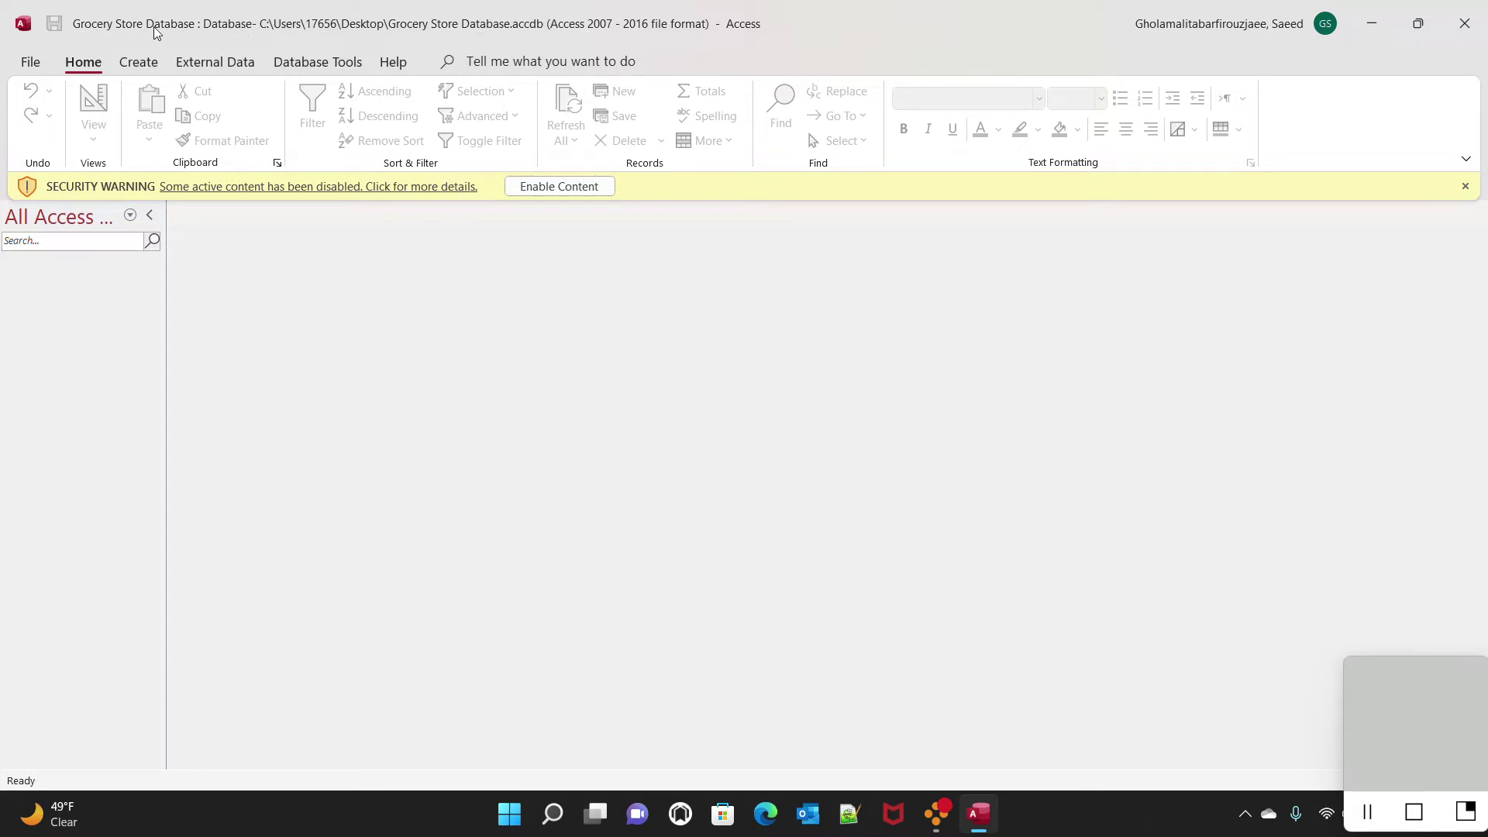
left_click(140, 67)
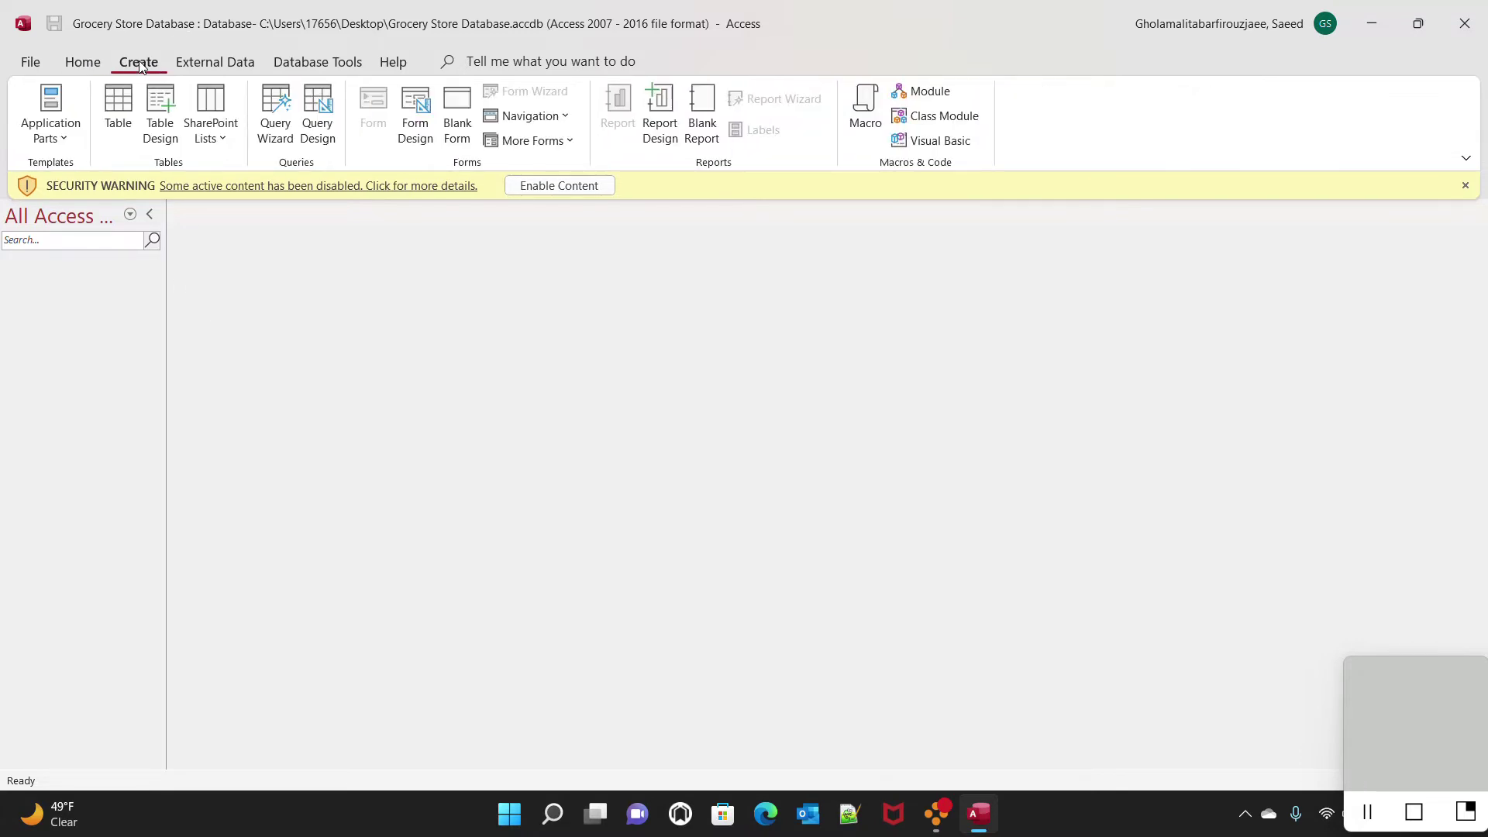
left_click(118, 116)
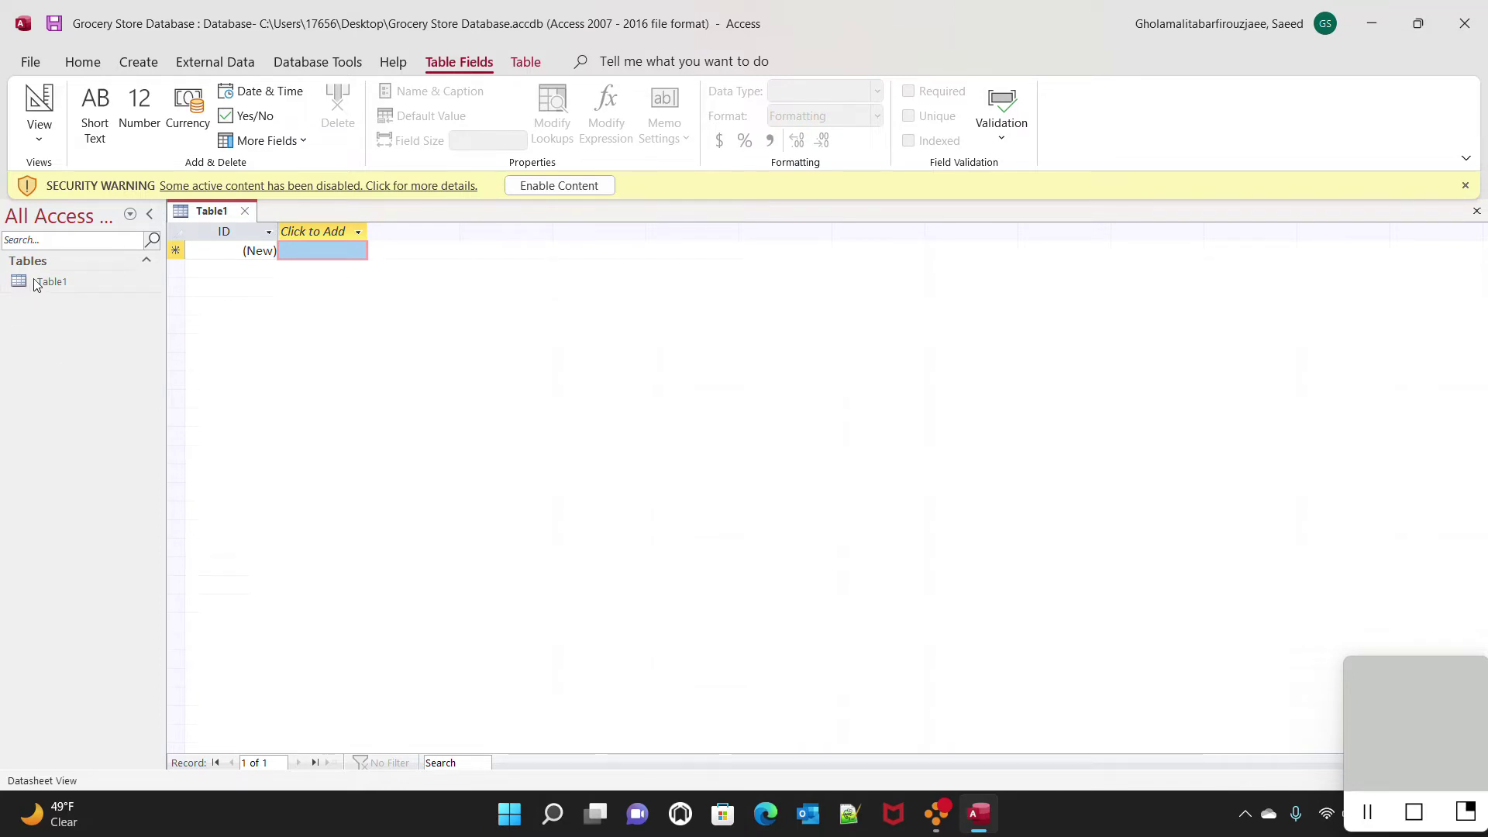
left_click(39, 145)
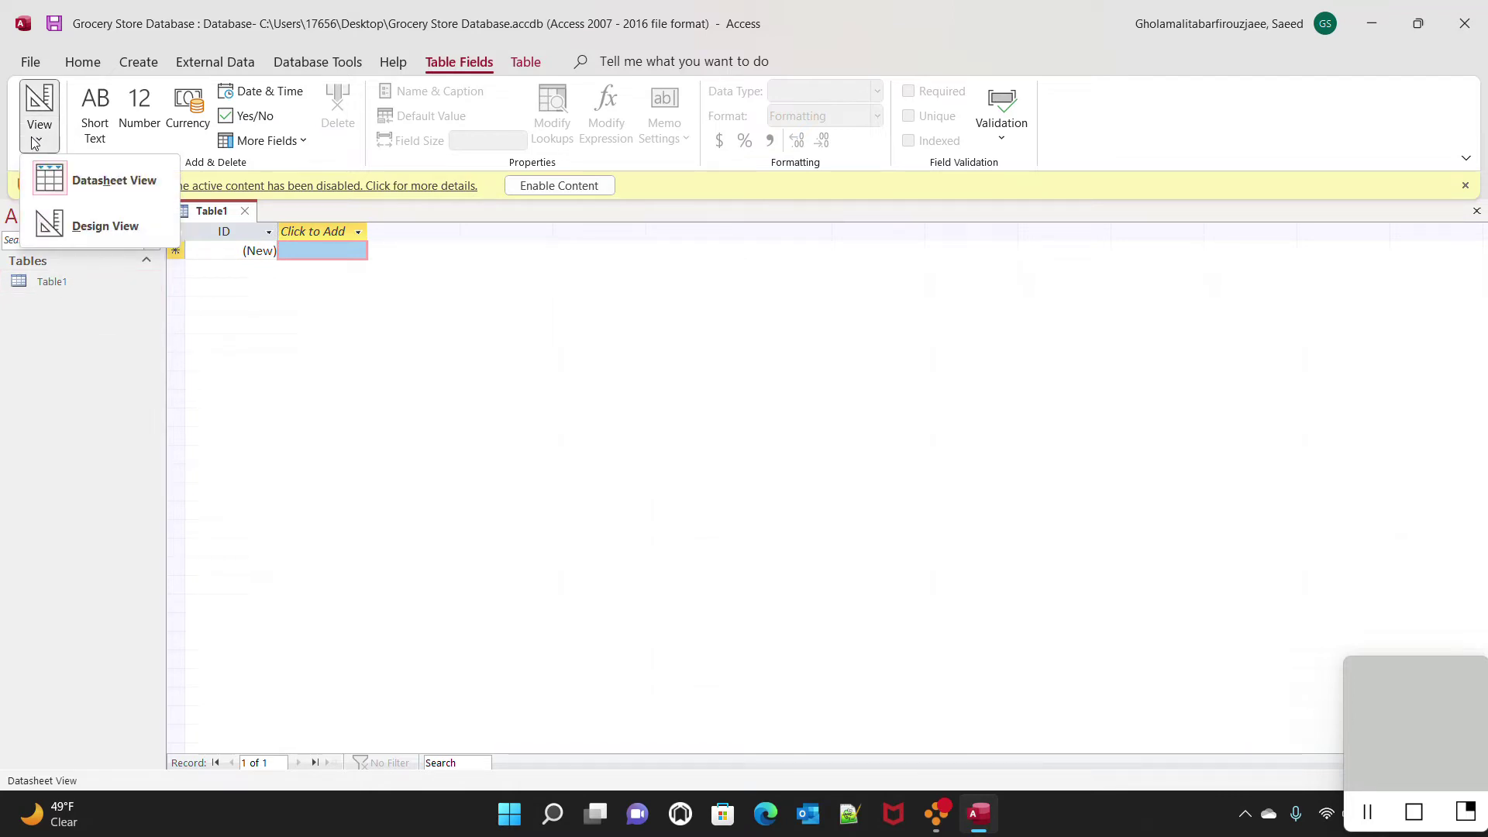
left_click(116, 233)
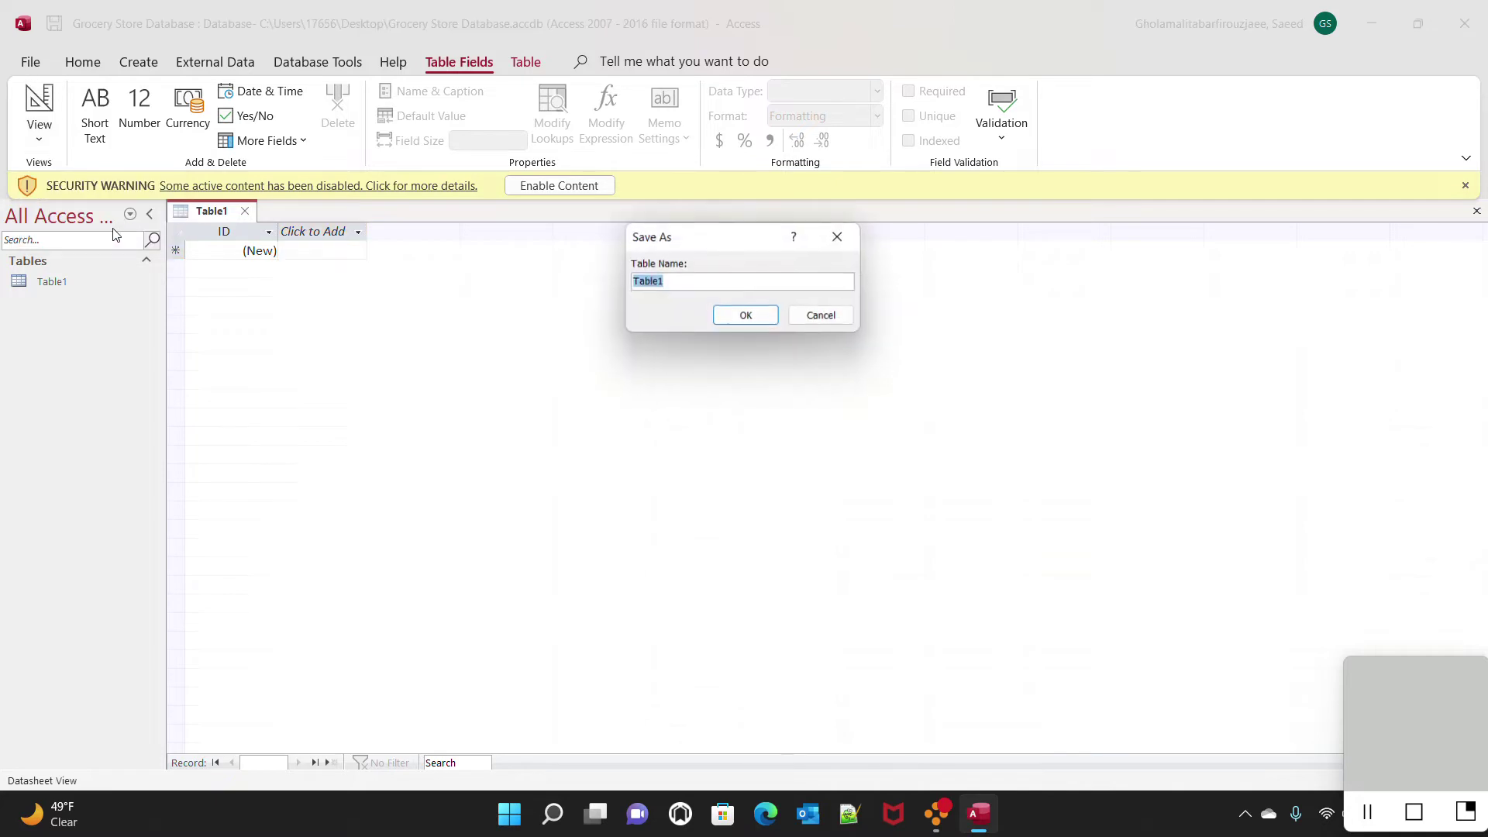
type("C")
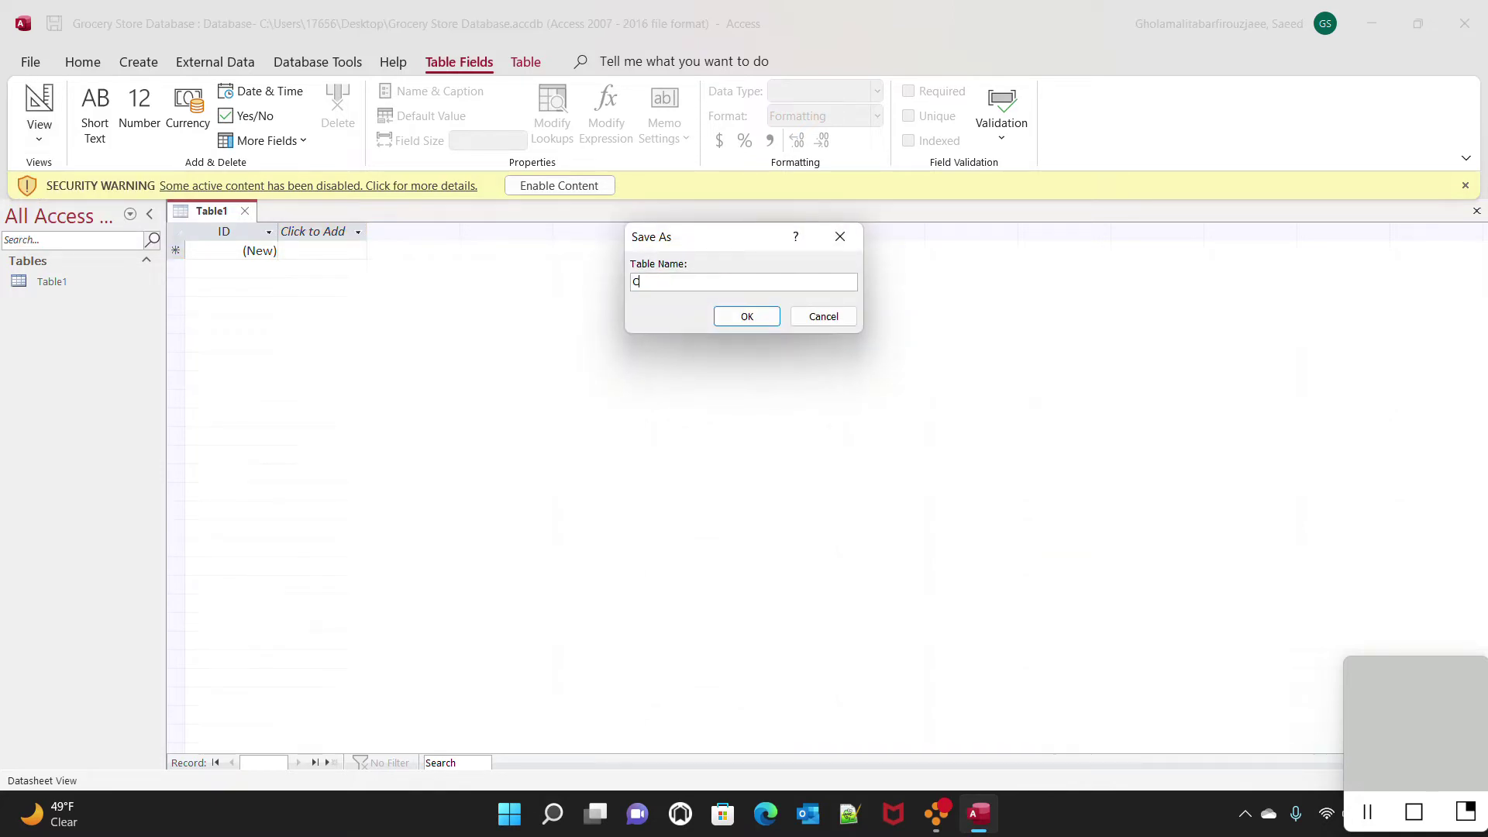
type("ustomer")
left_click(737, 323)
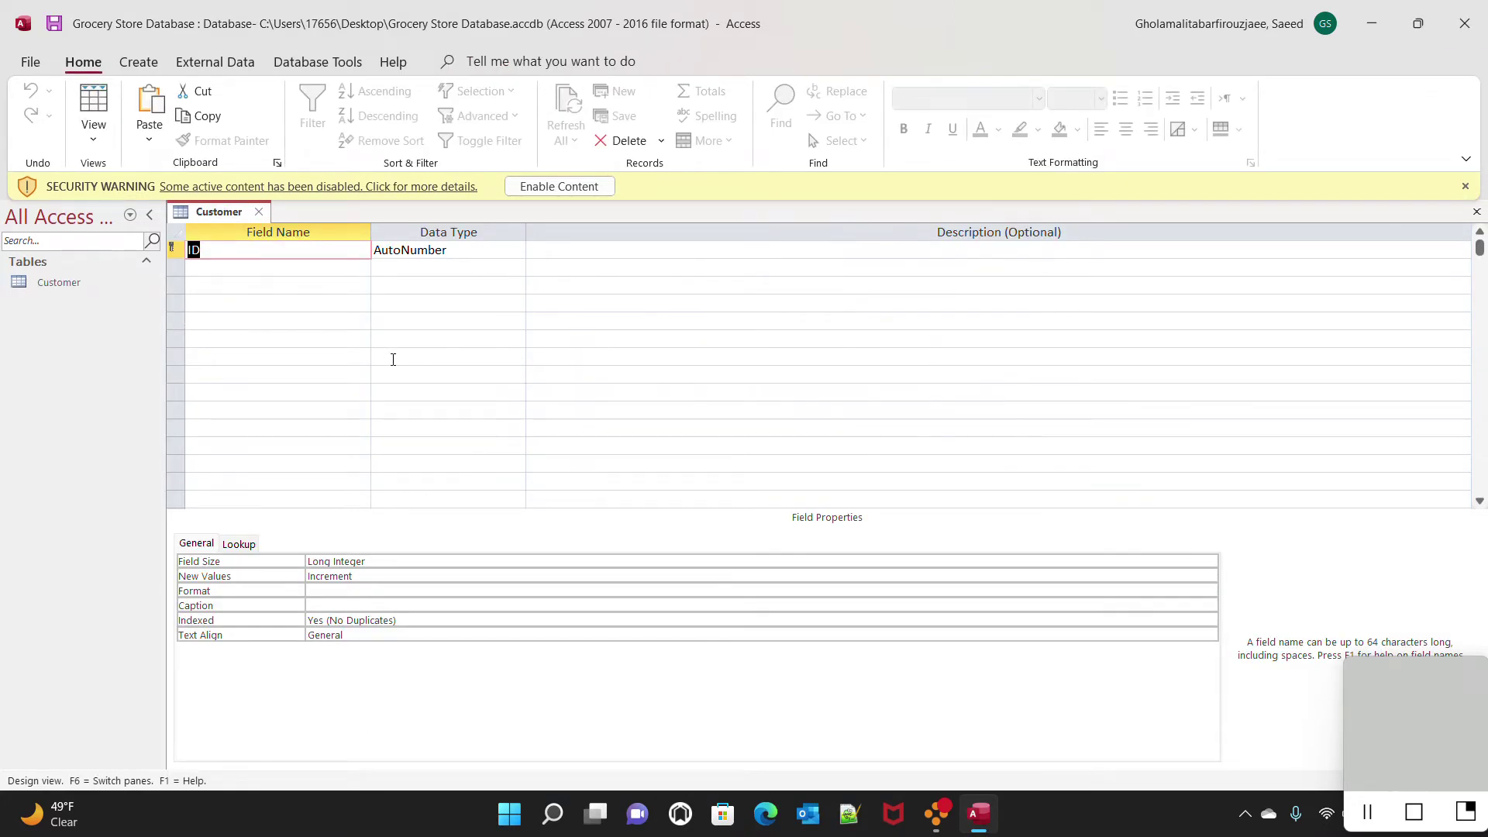
Rename the ID field to Customer#, keeping its AutoNumber data type
type("Customer")
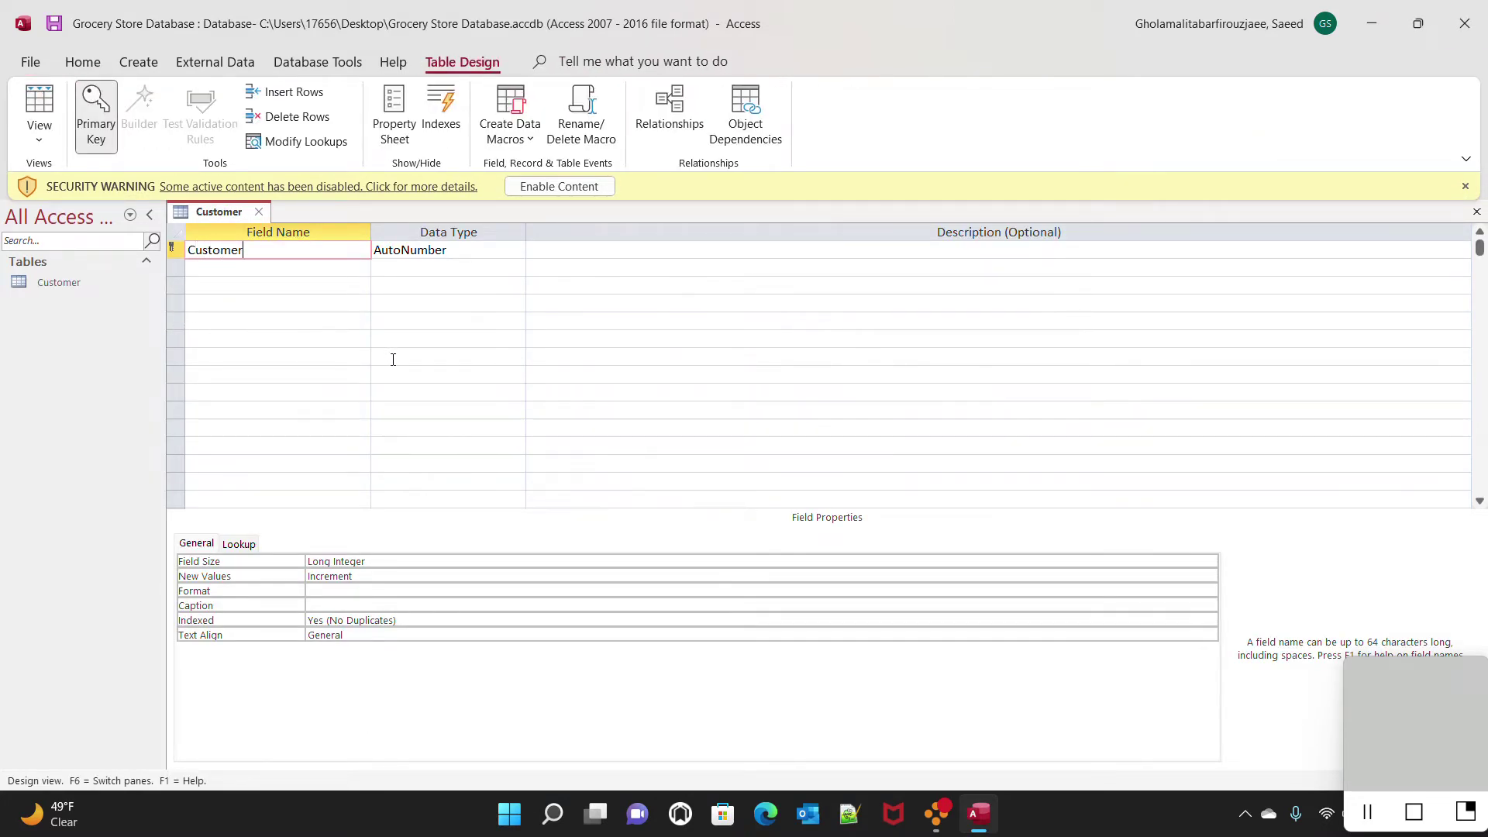
type("#")
left_click(487, 253)
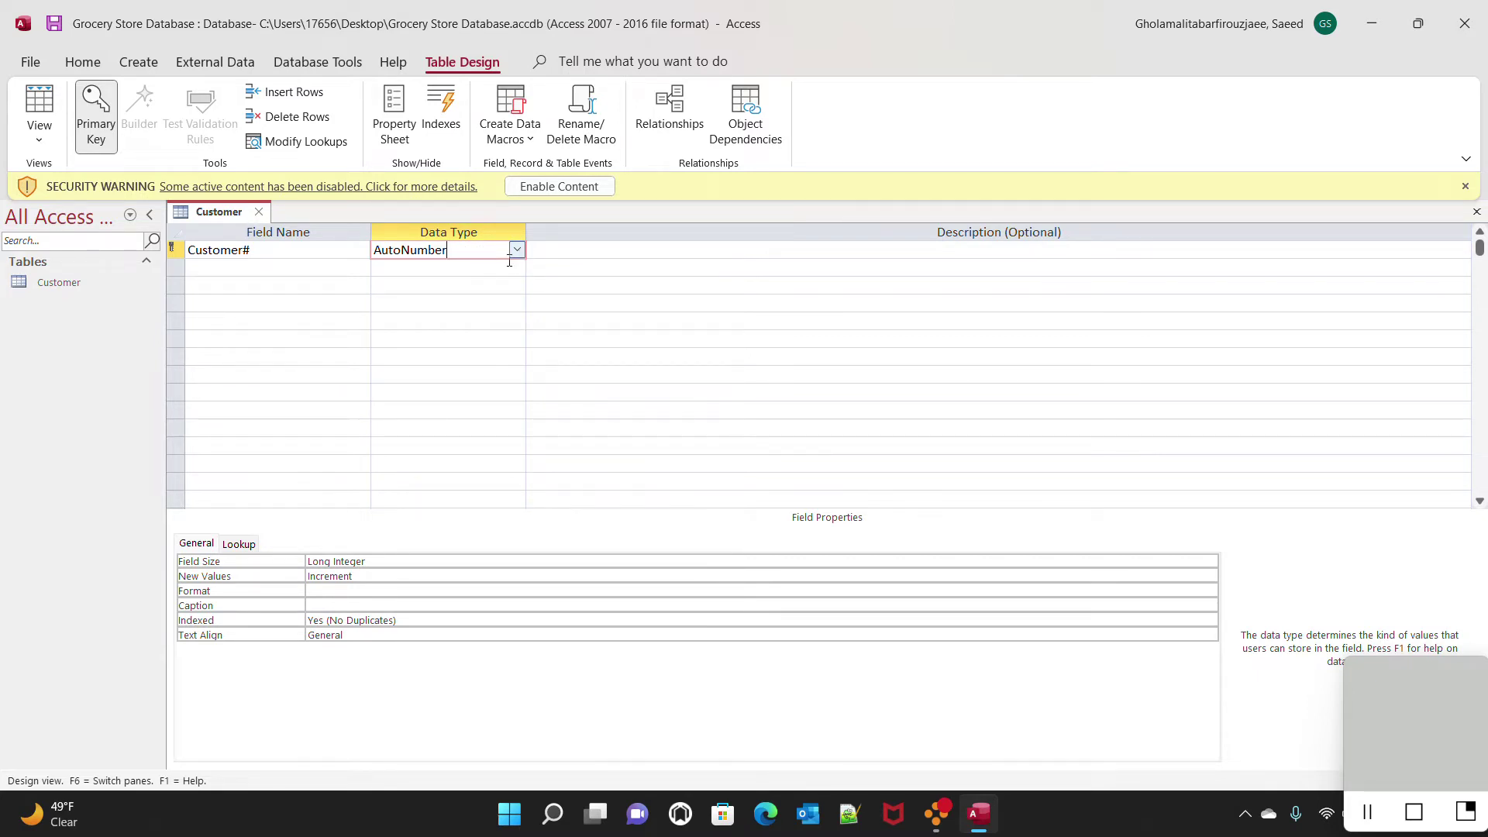
Add F_name, L_name and Street as Long Text fields
left_click(254, 268)
type("F")
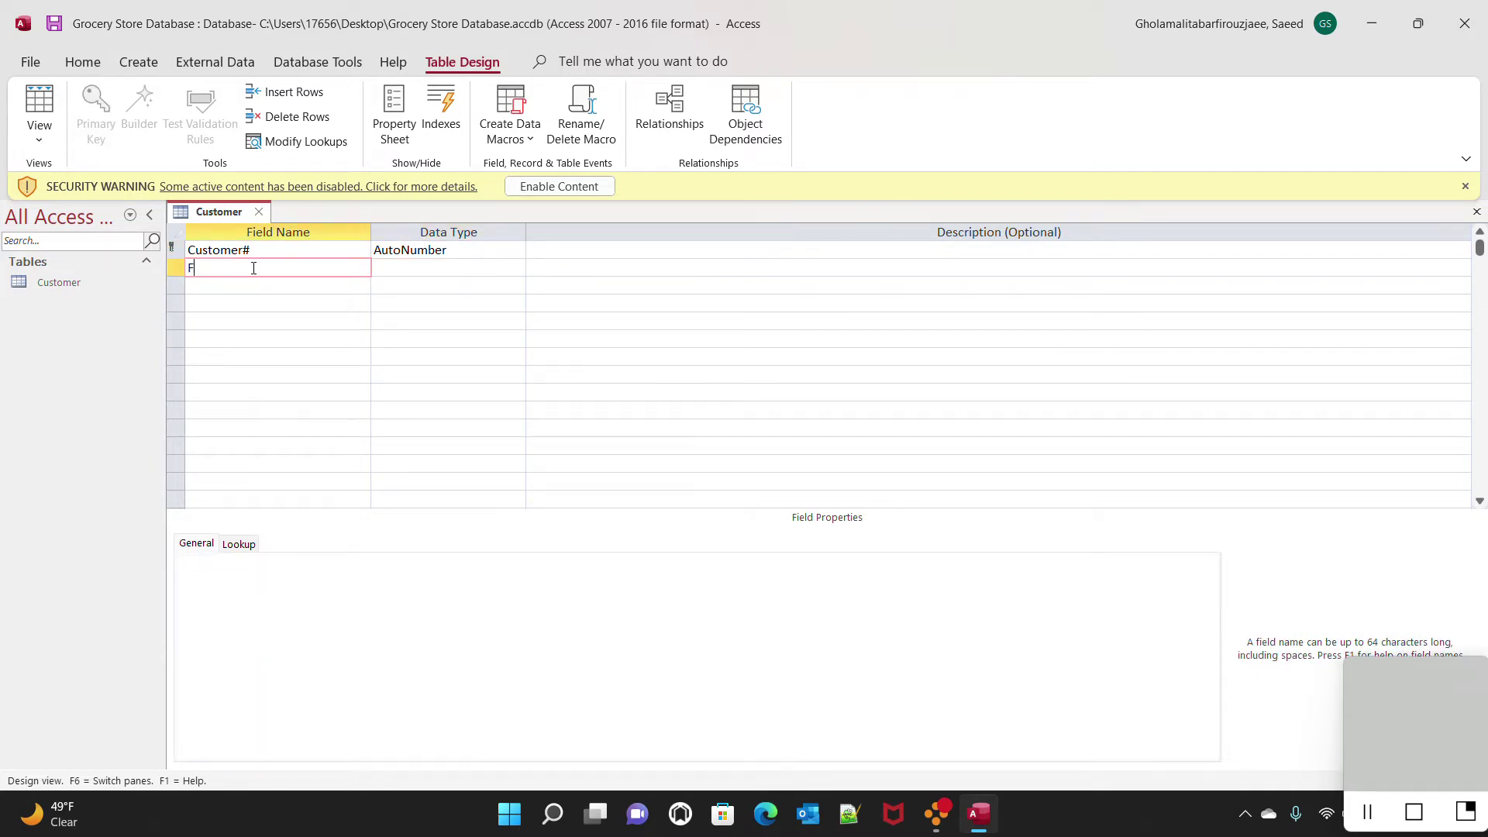
type("_name")
key("Tab")
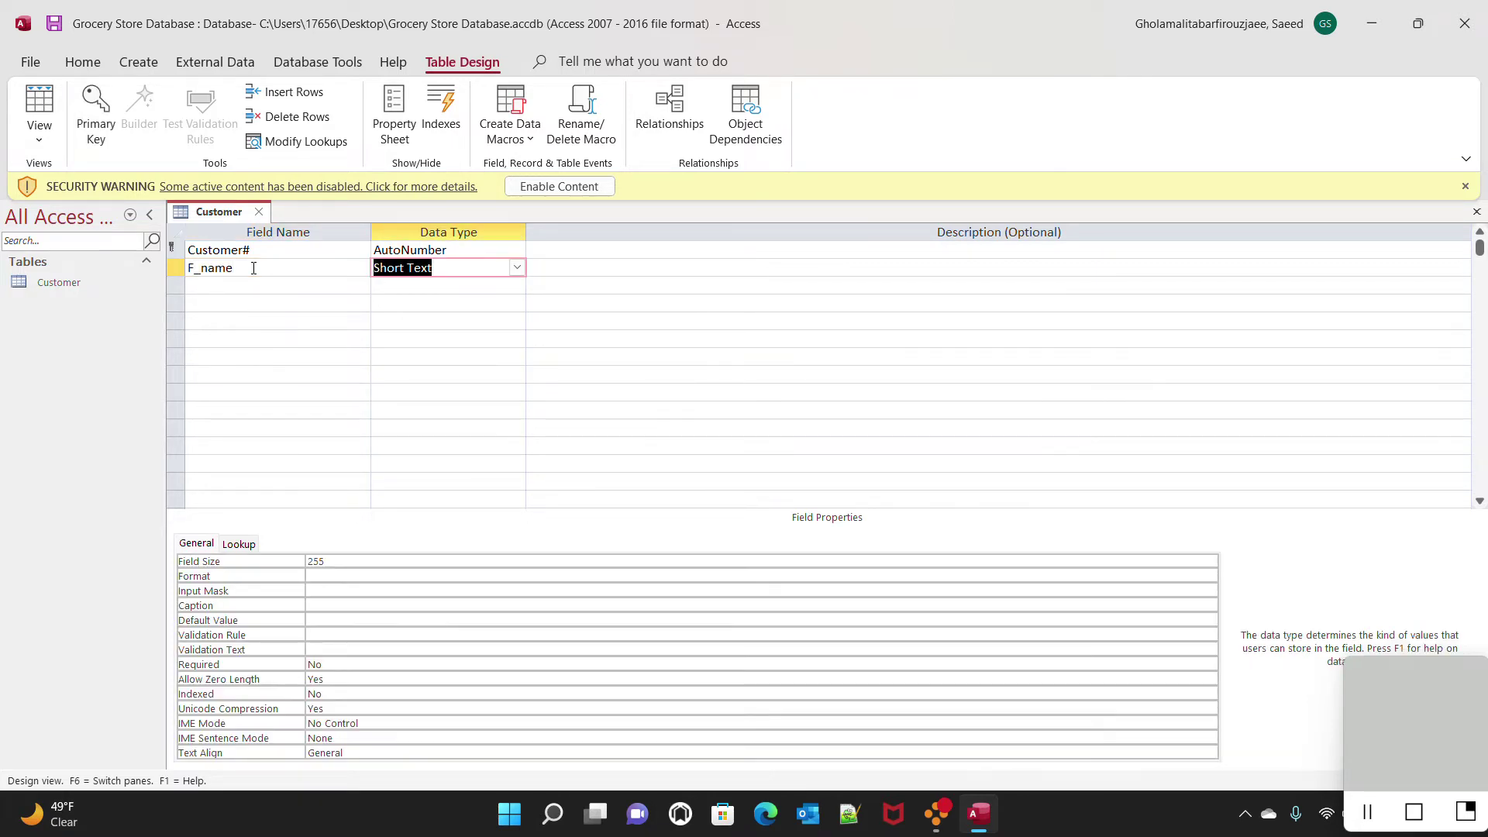
type("Lon")
key("Tab")
key("Tab")
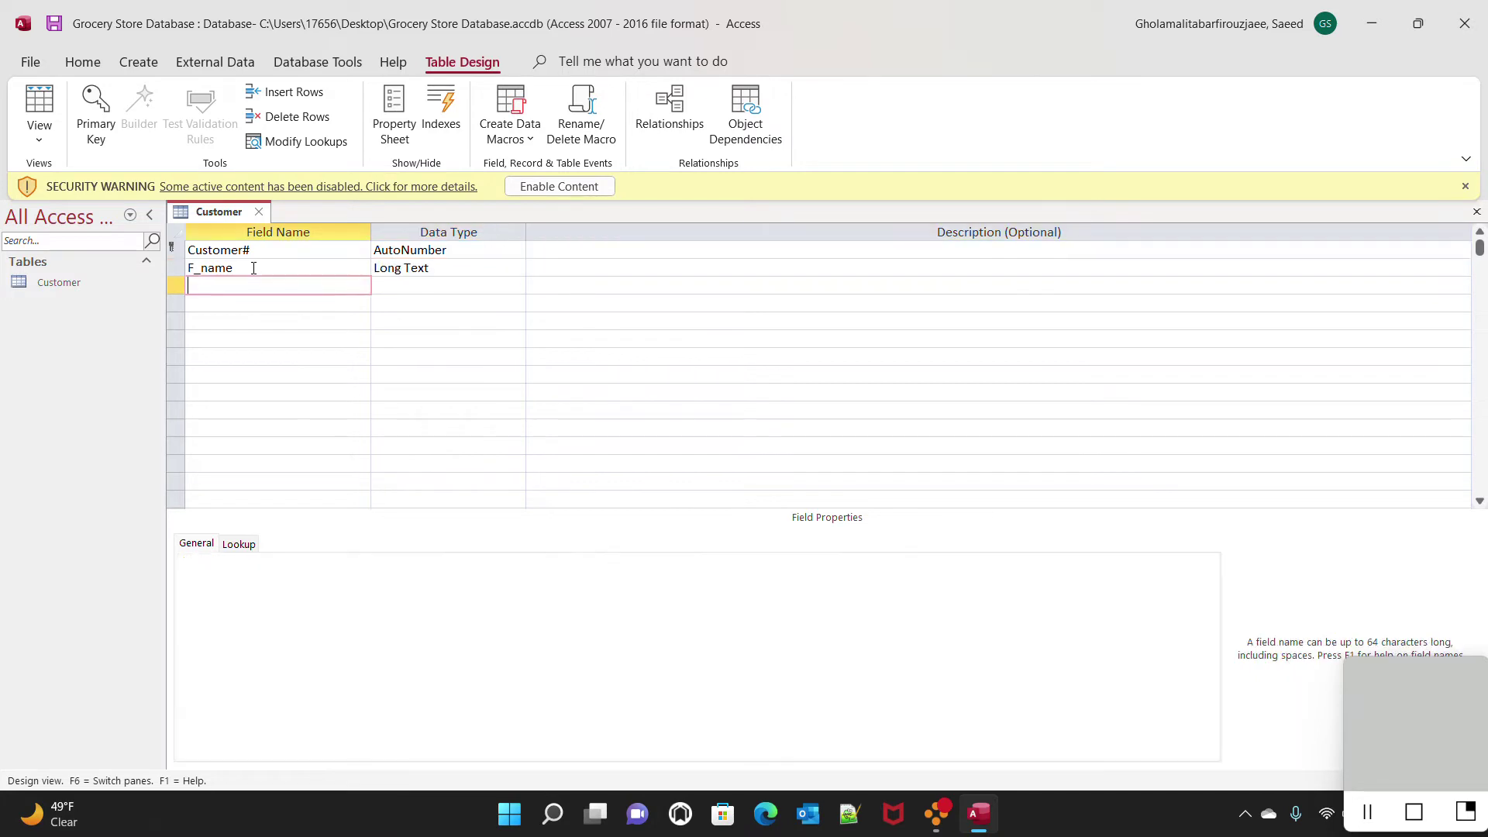
type("L_name")
key("Tab")
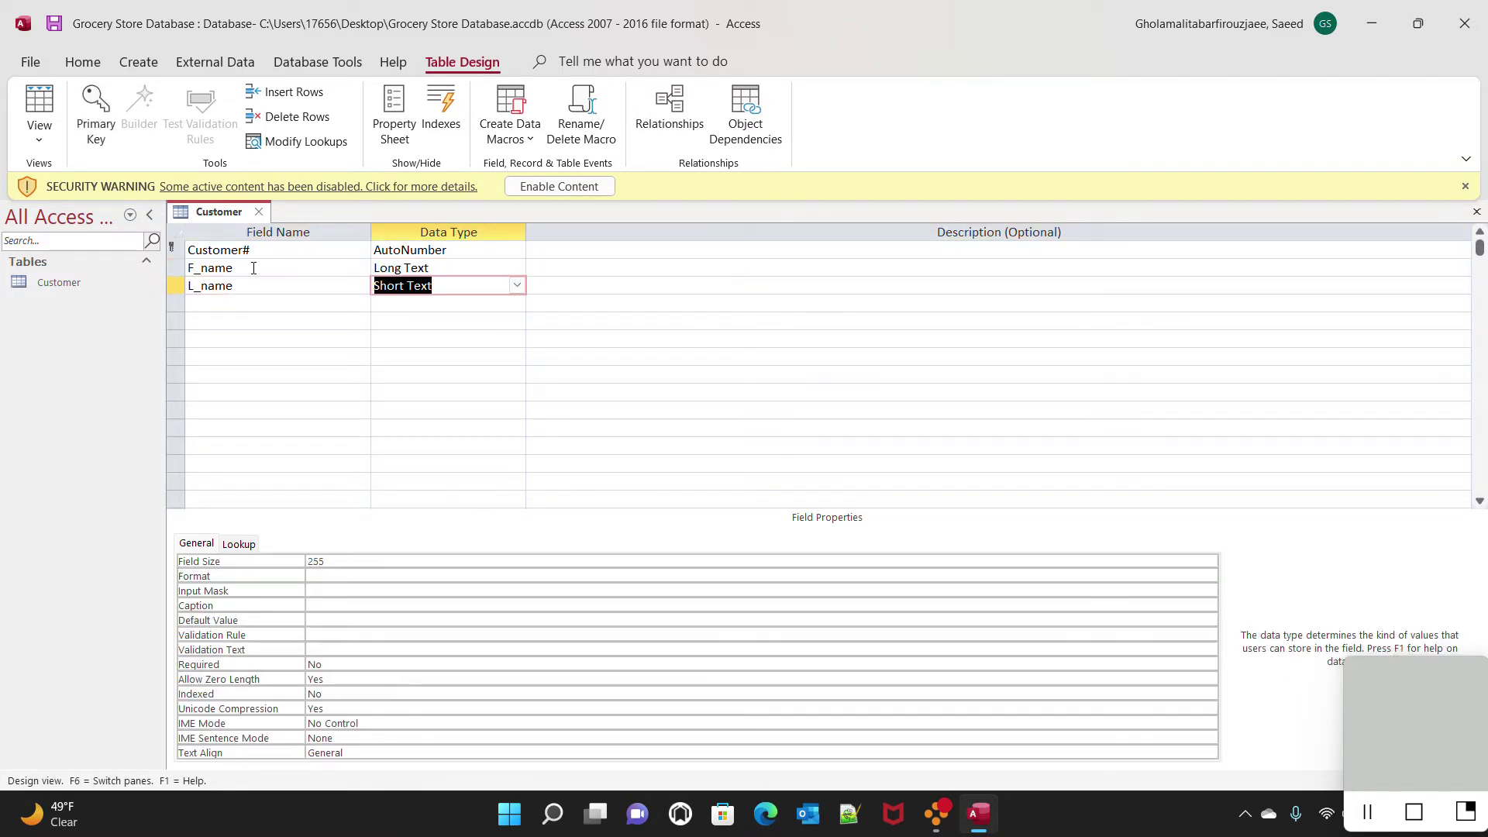
type("long")
key("Tab")
key("Tab")
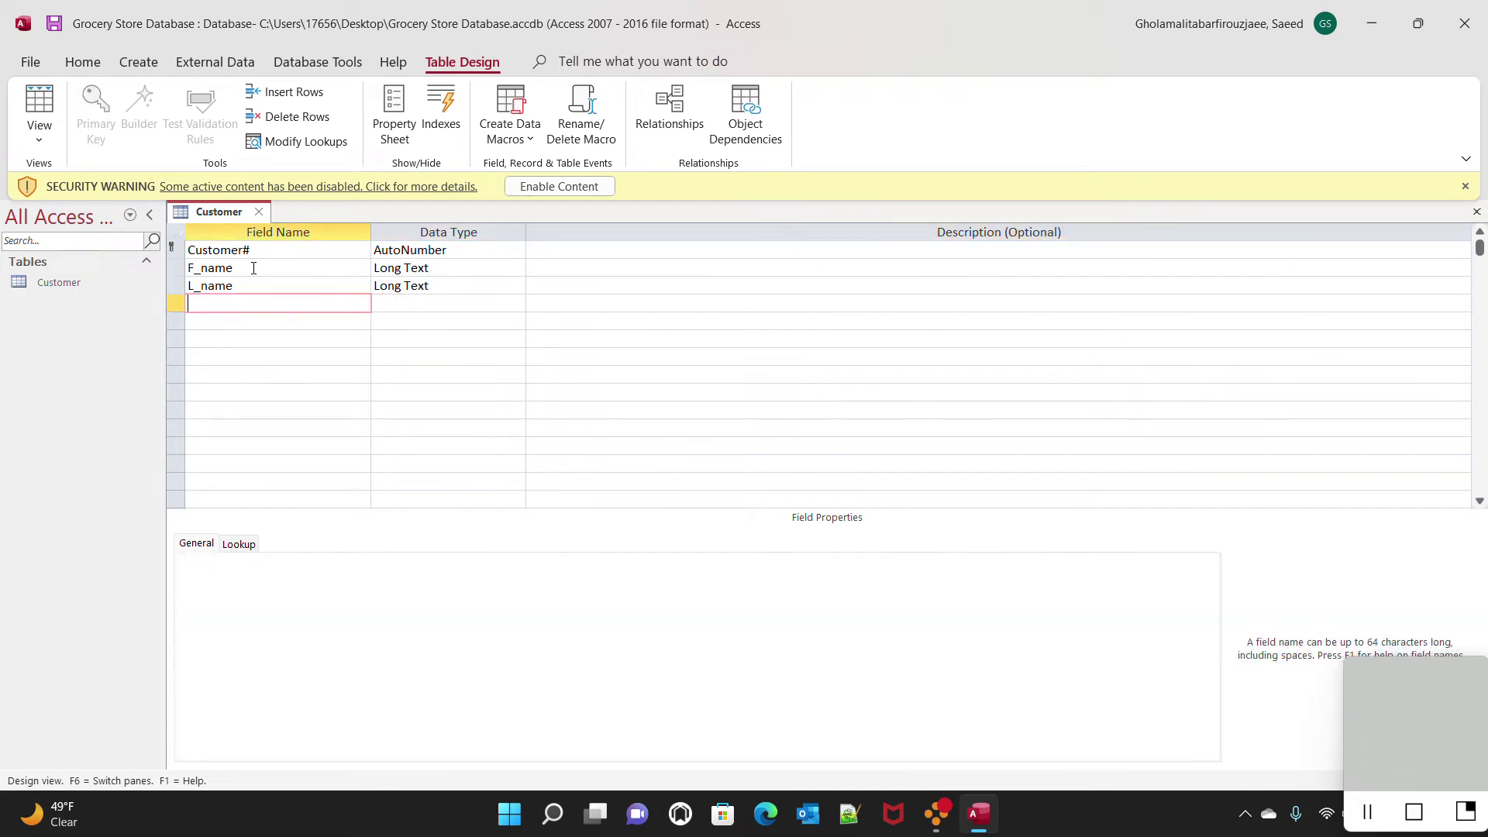
type("Street")
key("Tab")
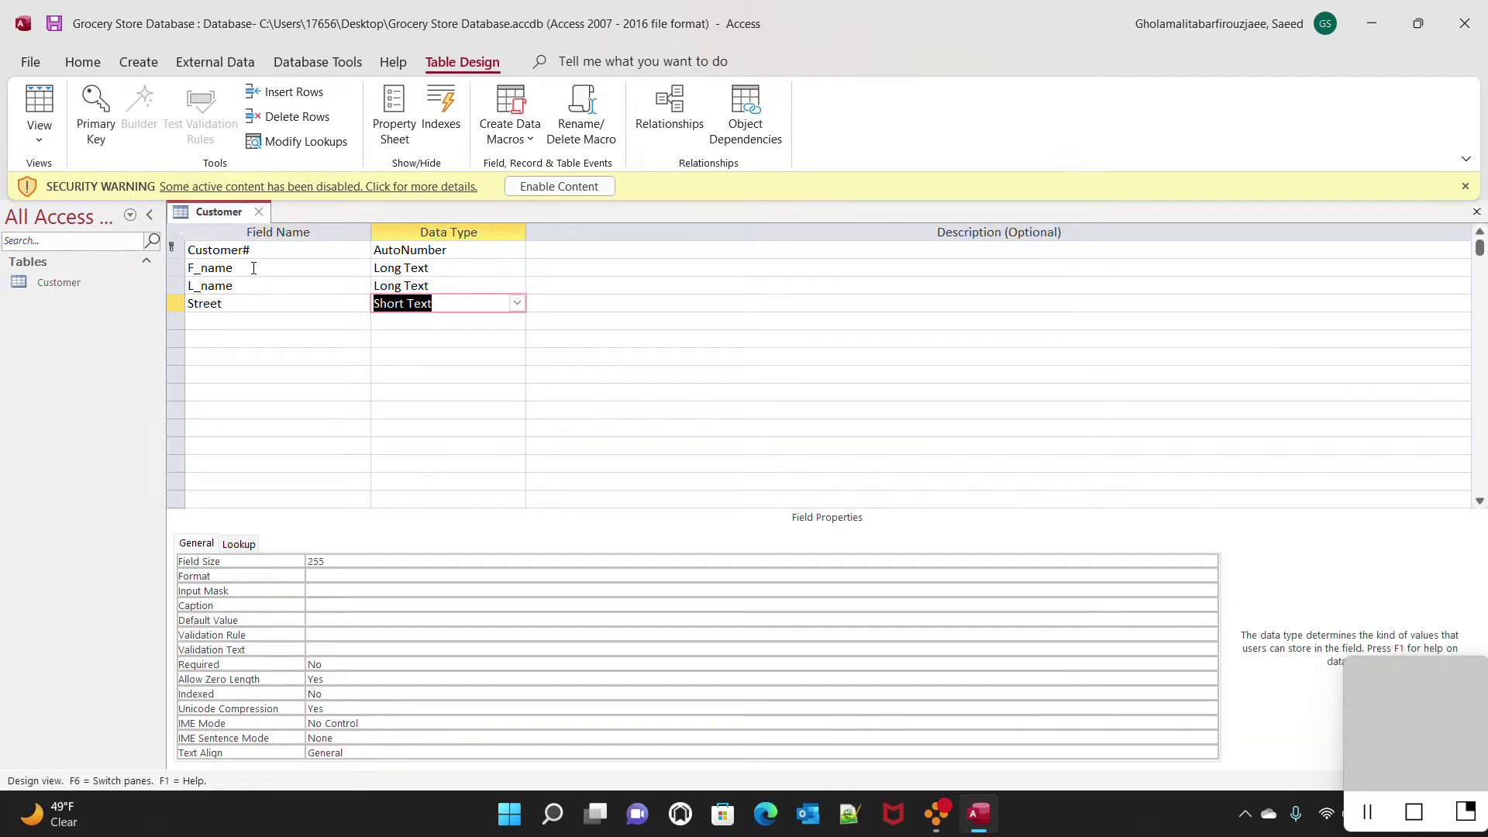
type("L")
key("Tab")
key("Tab")
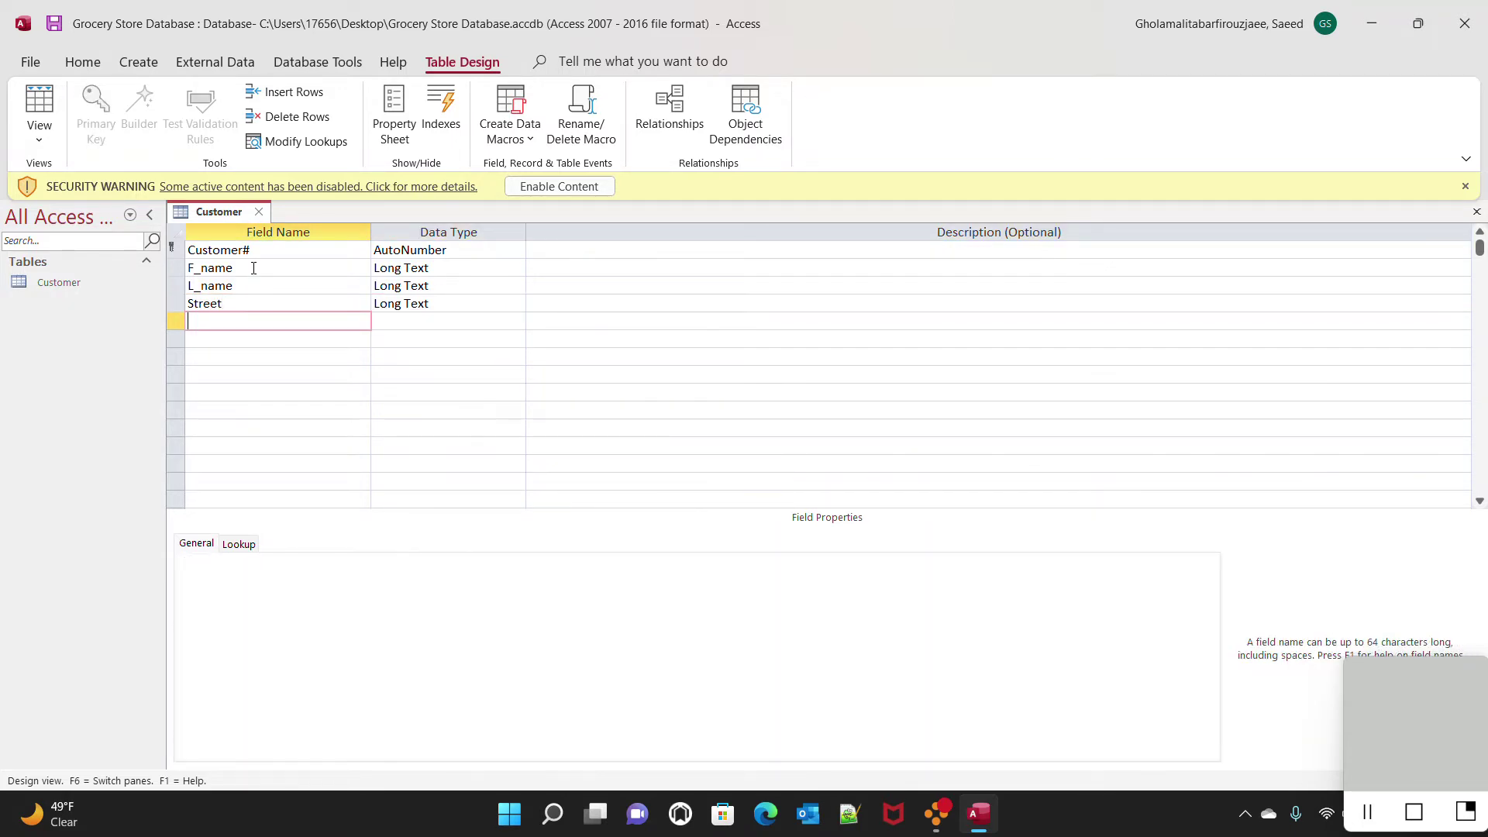
Add City and State as Long Text fields, then a Short Text Zipcode field
type("City")
key("Tab")
type("L")
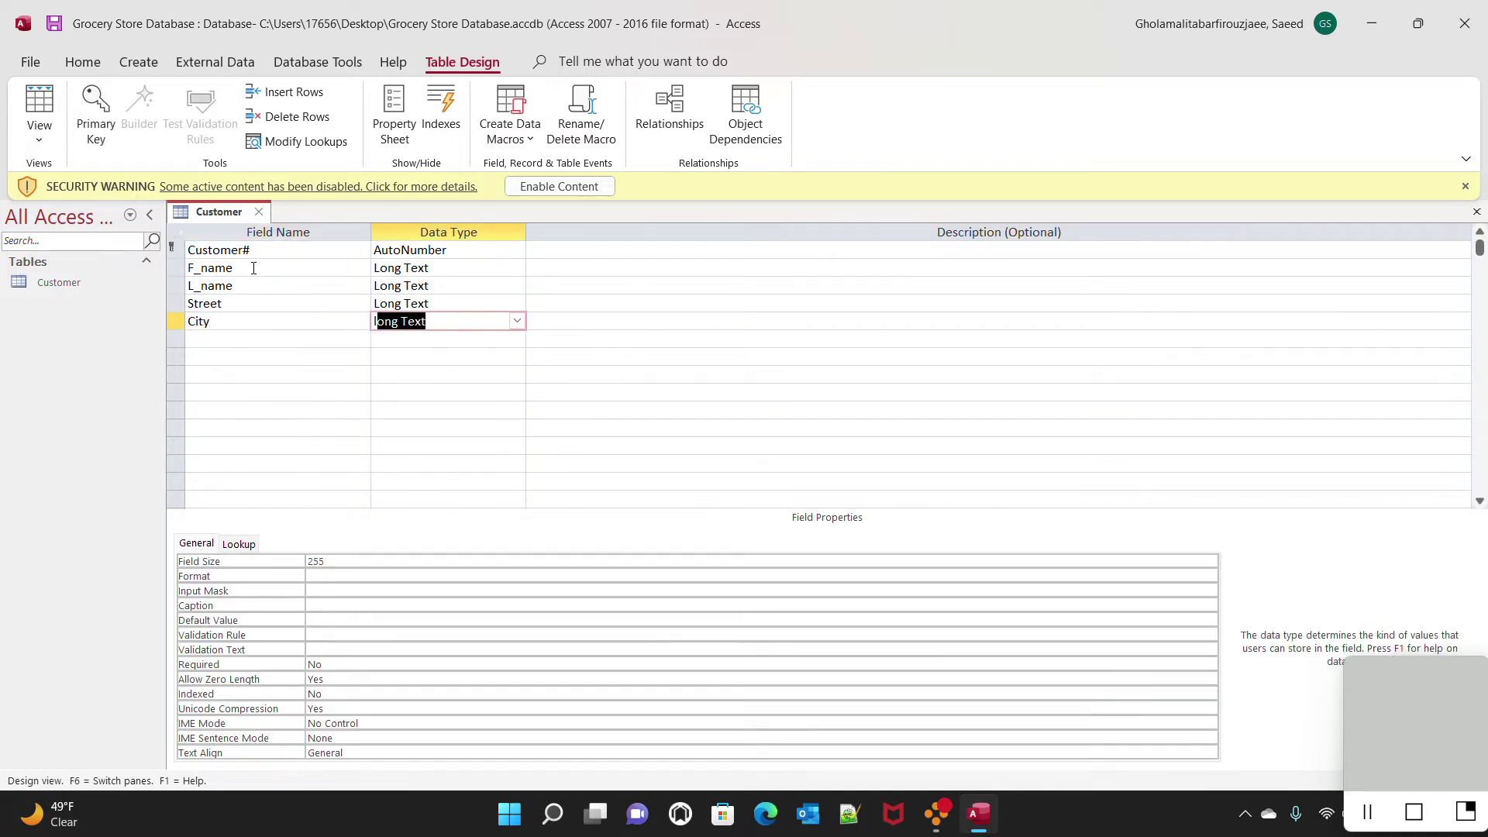
key("Tab")
key("Tab")
type("State")
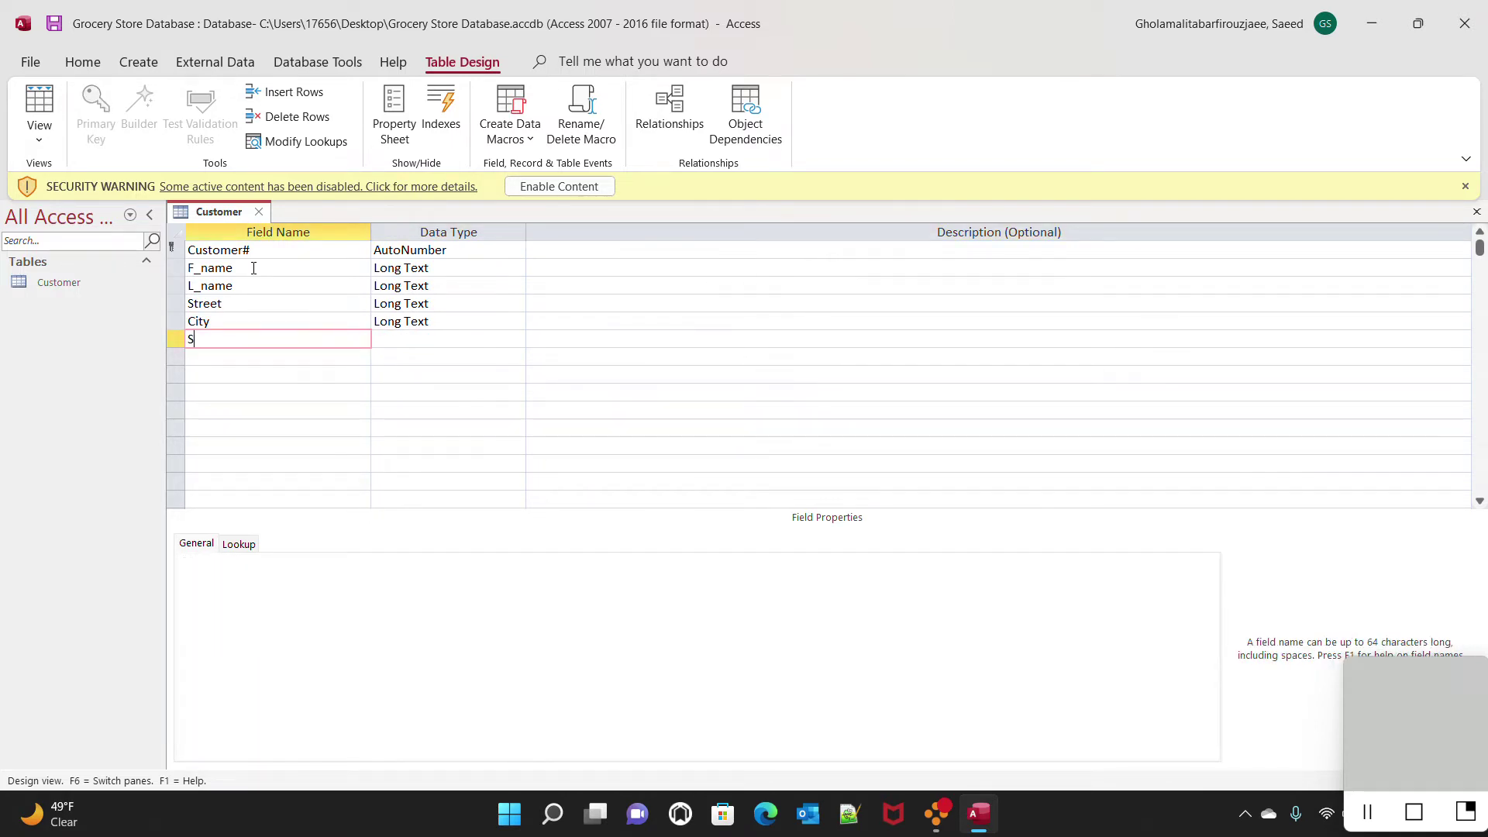
key("Tab")
type("lo")
key("Tab")
key("Tab")
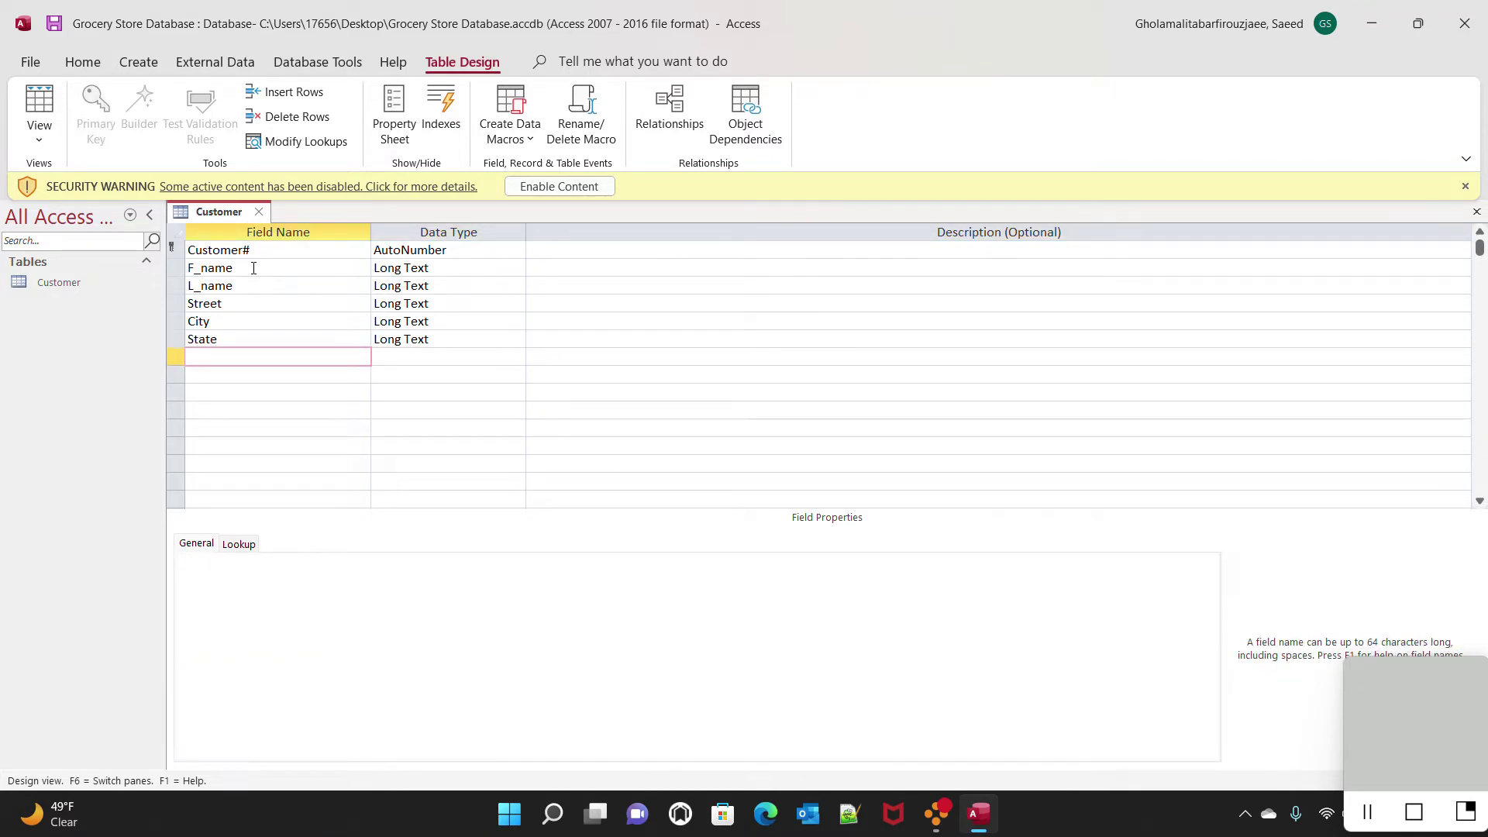
type("Zipcode")
key("Tab")
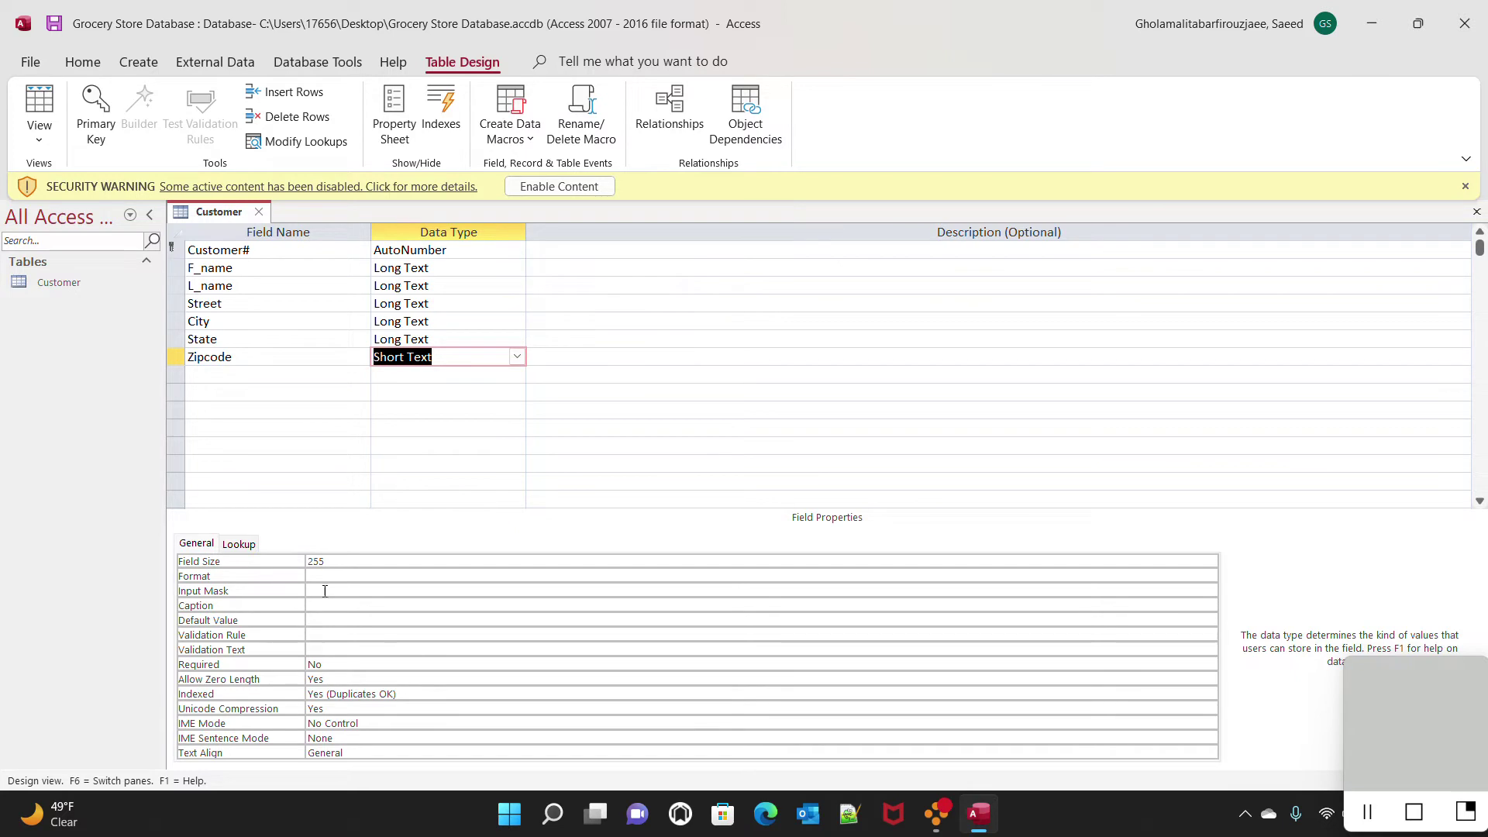
Apply the Zip Code input mask 00000\-9999;;_ to Zipcode, stored without symbols
left_click(1213, 590)
left_click(1210, 591)
left_click(704, 458)
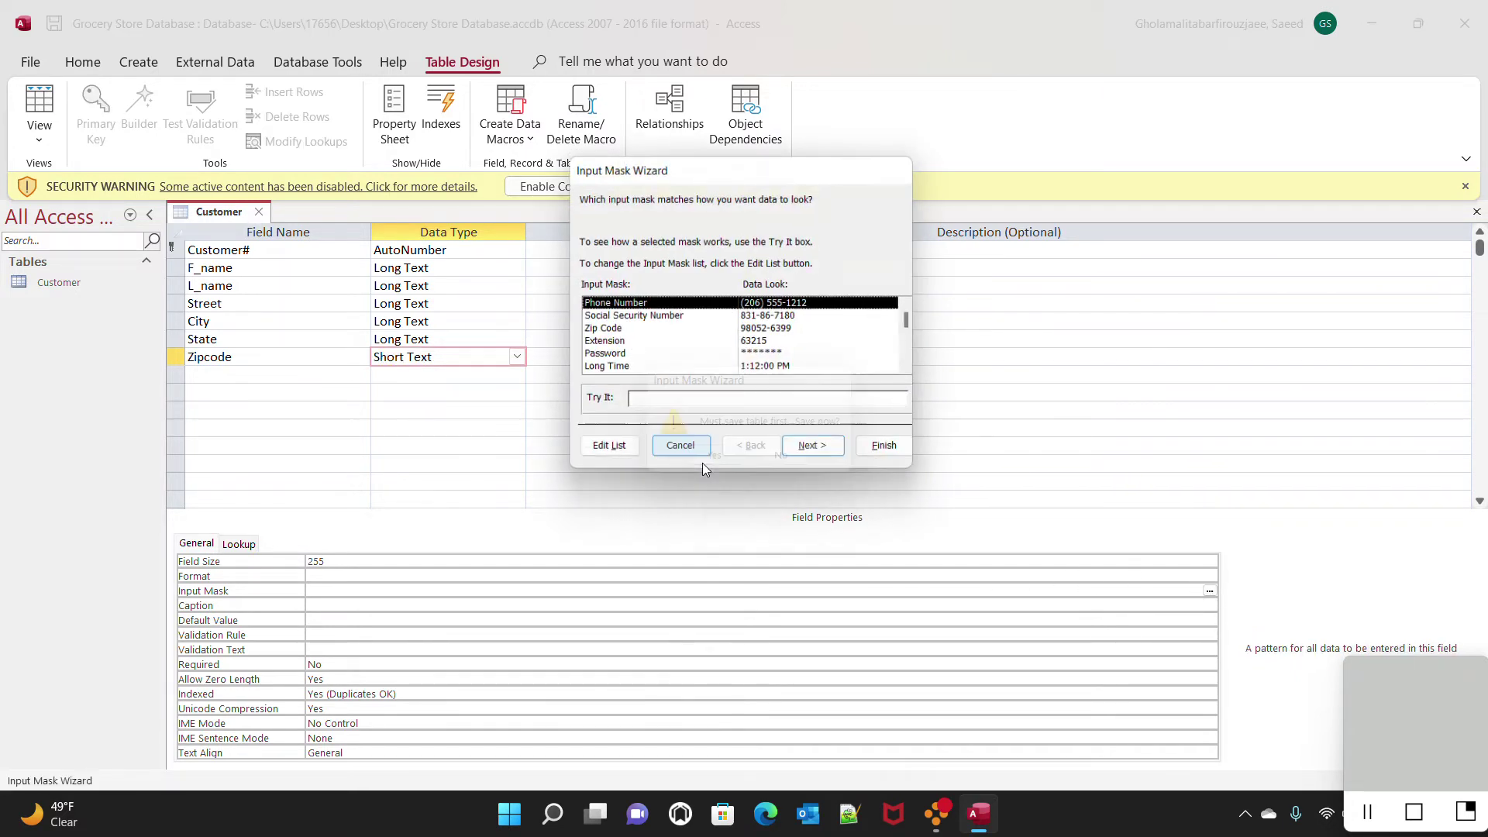
left_click(609, 331)
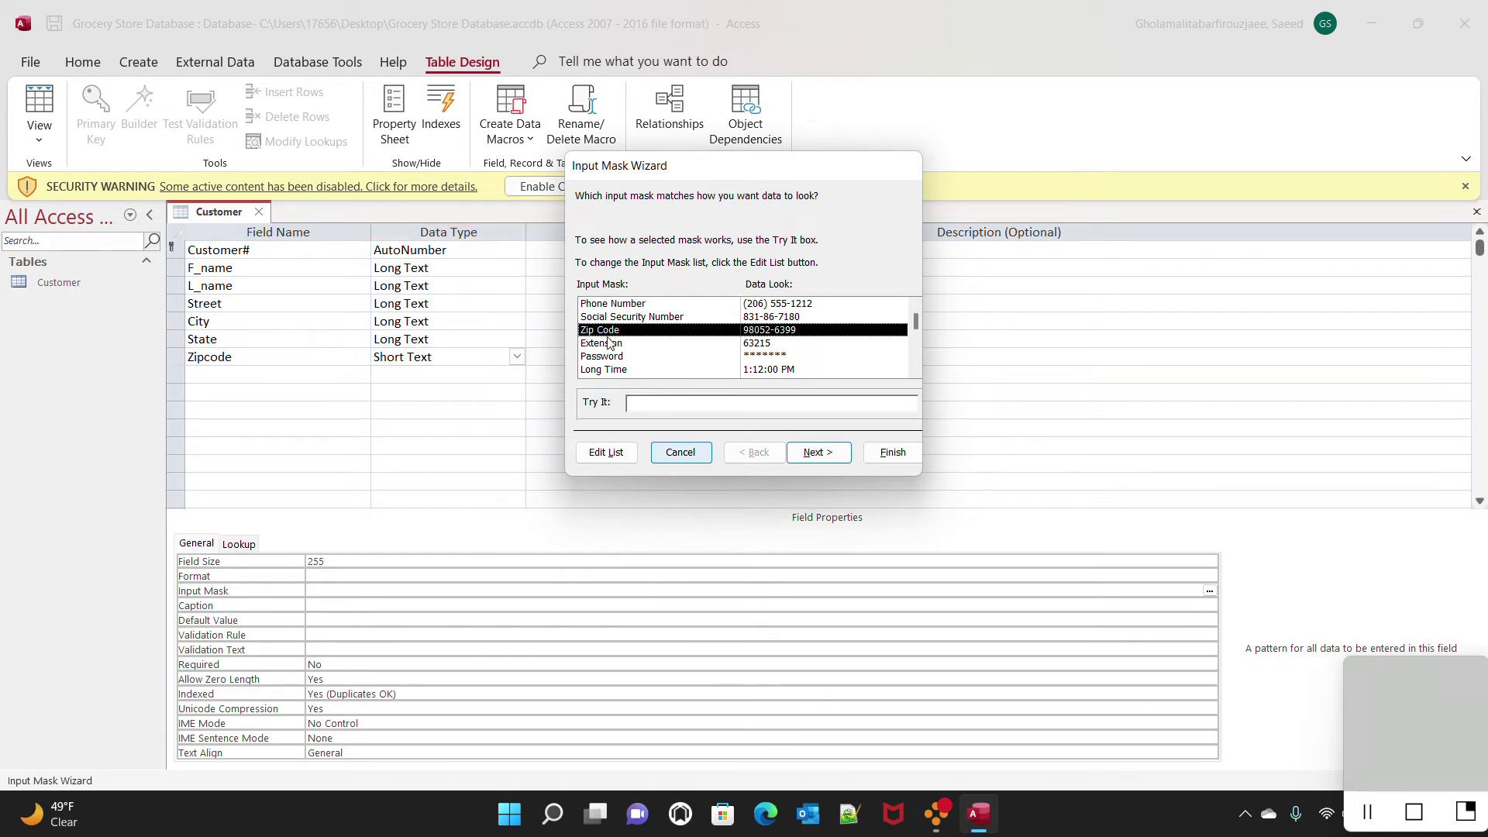
left_click(820, 452)
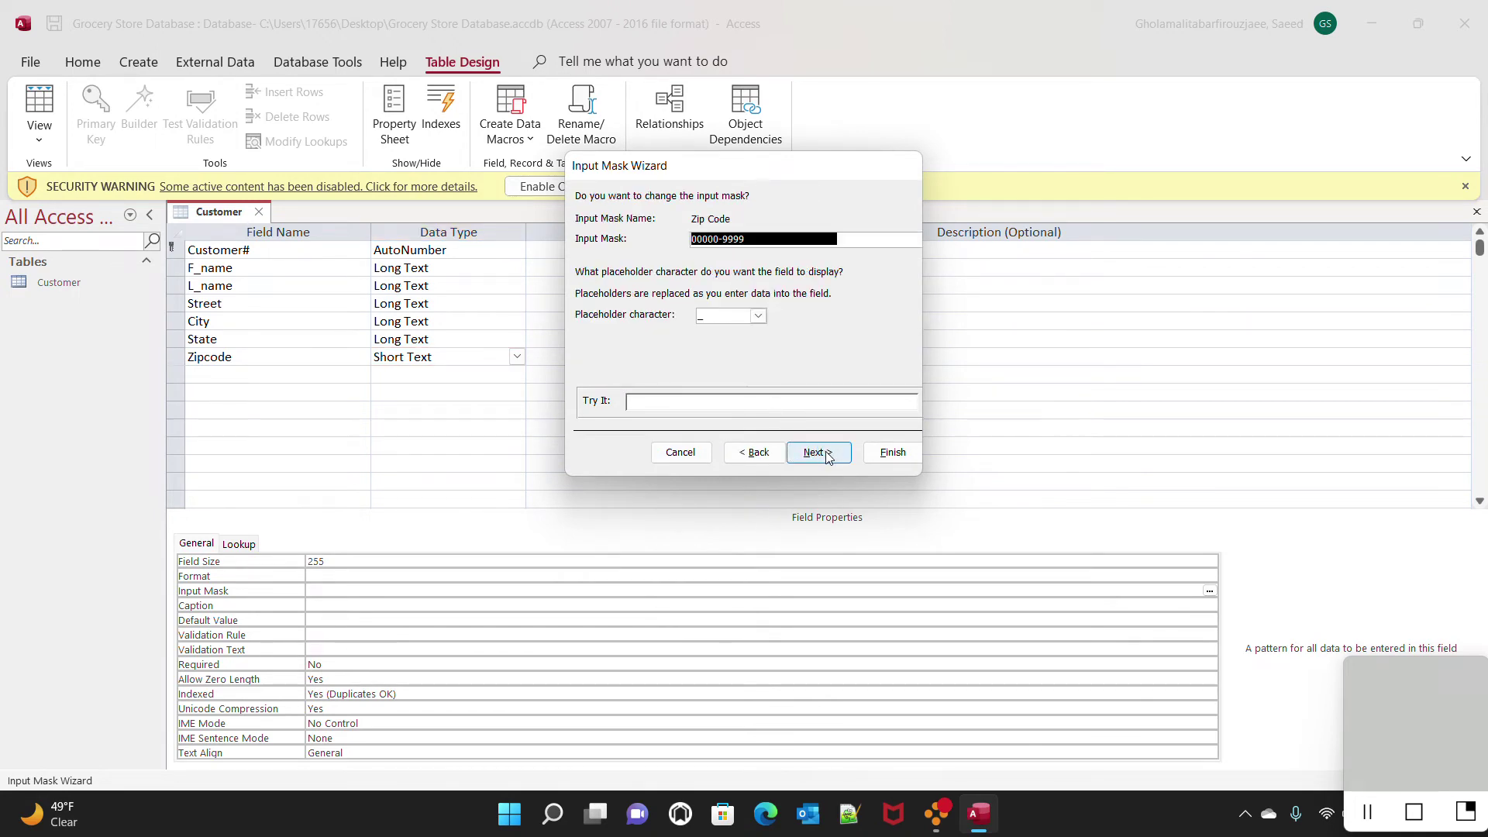
left_click(820, 452)
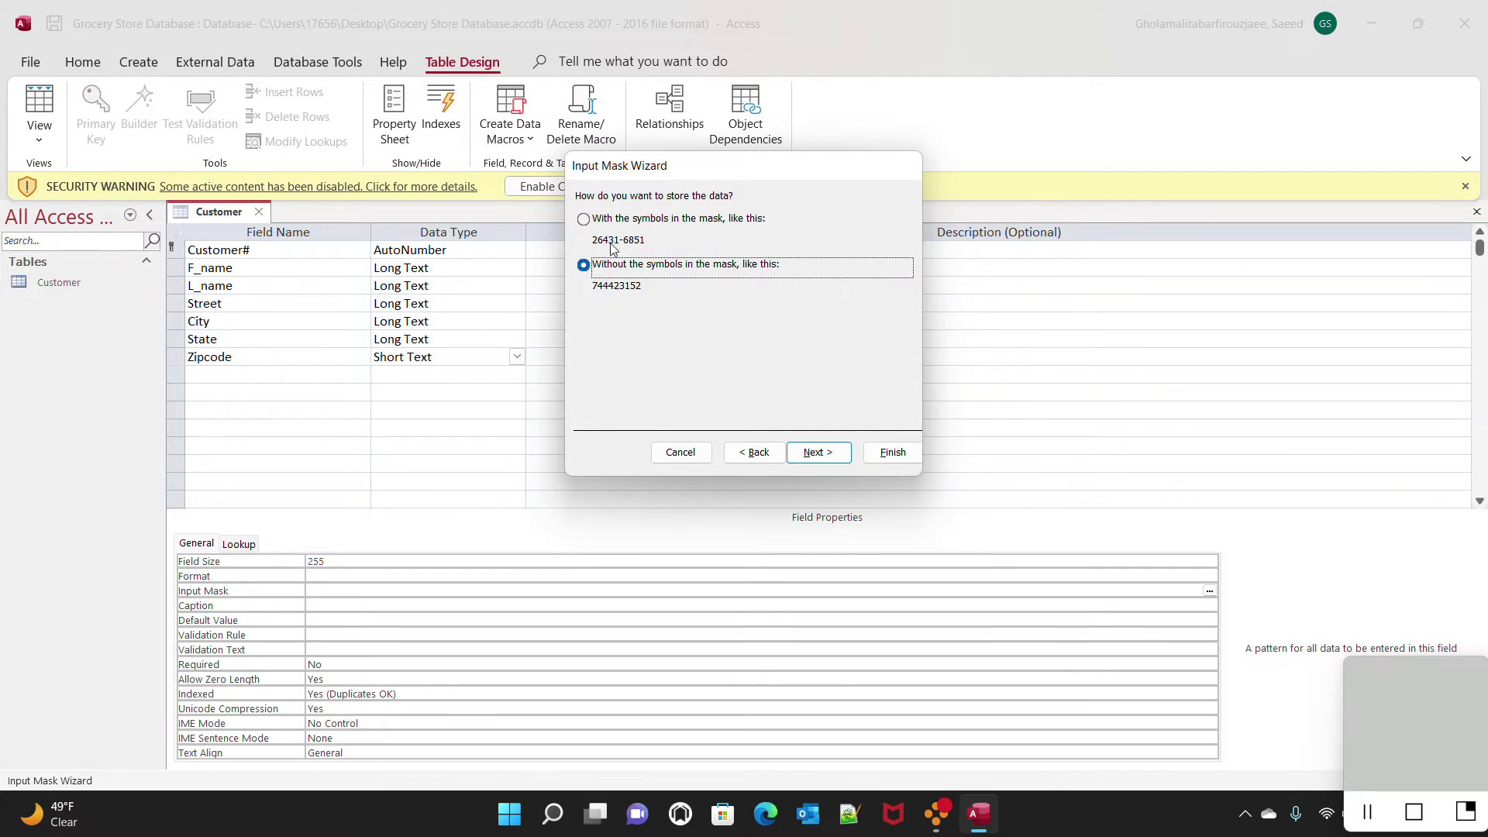
left_click(827, 463)
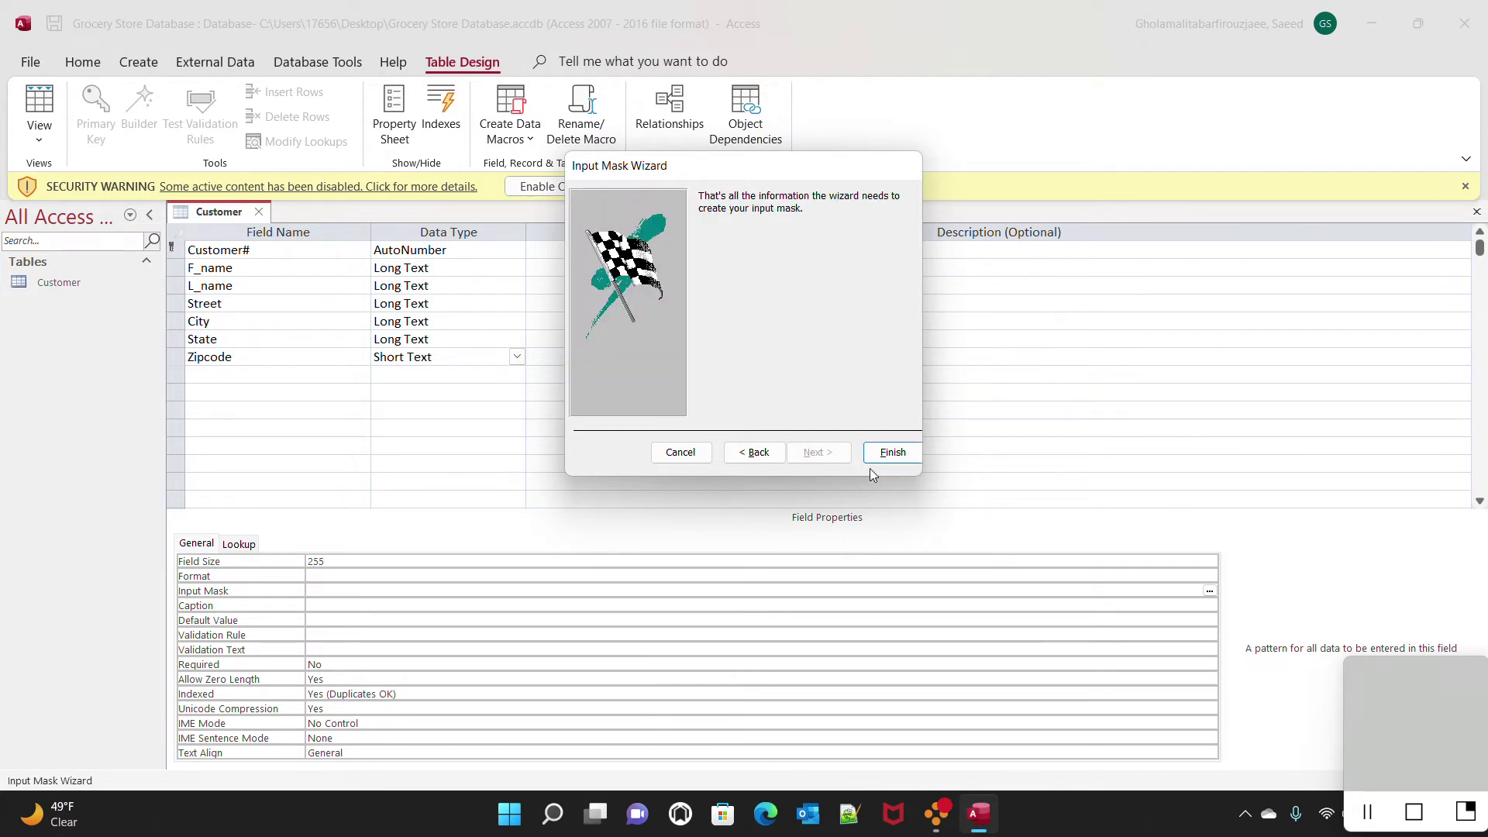
left_click(891, 454)
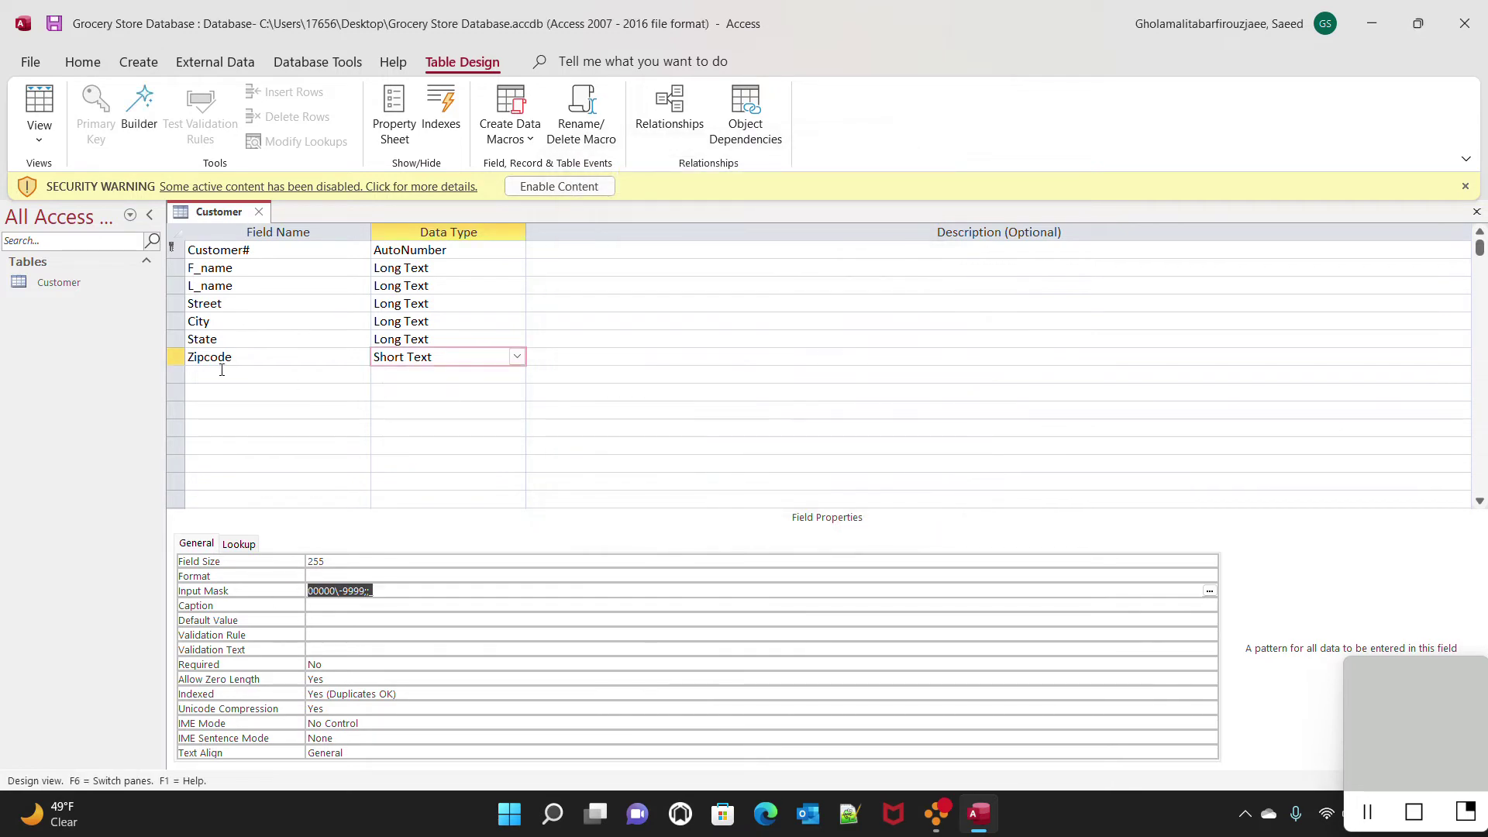
left_click(217, 374)
Add a Short Text Phone# field with the Phone Number input mask and save the design
type("Phone")
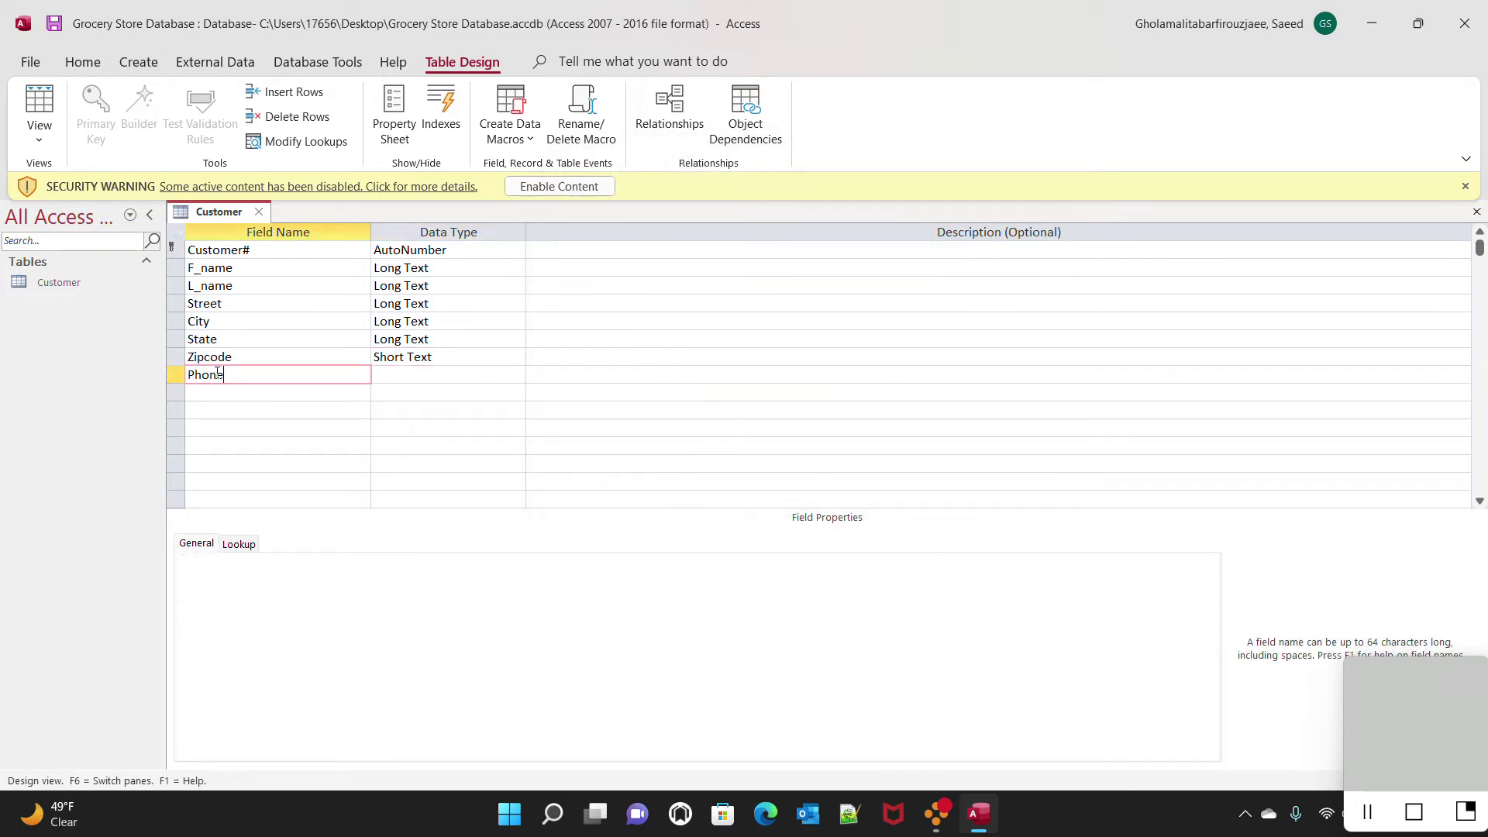
type("#")
key("Tab")
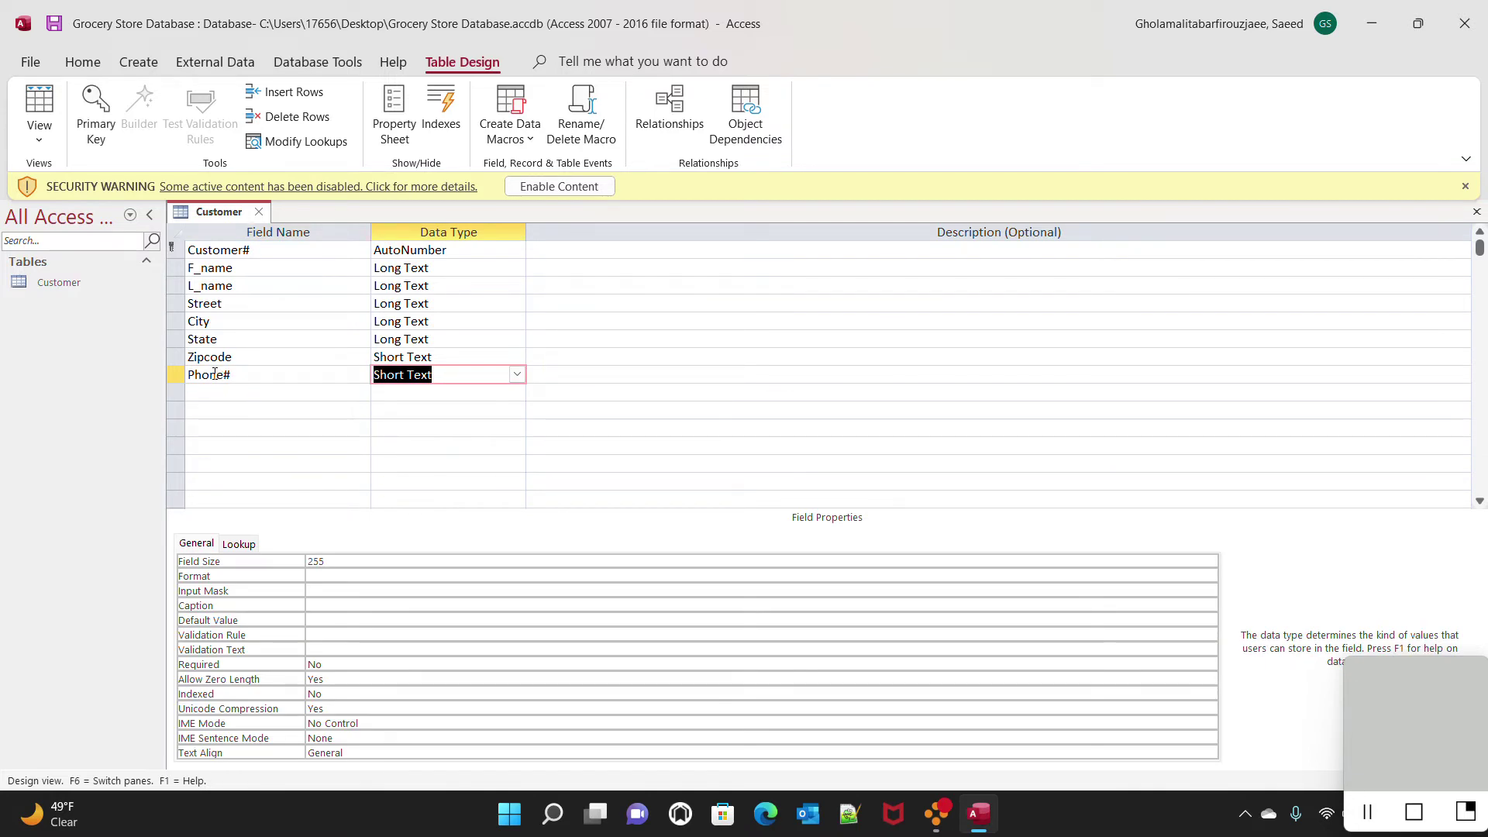
left_click(1139, 592)
left_click(1210, 592)
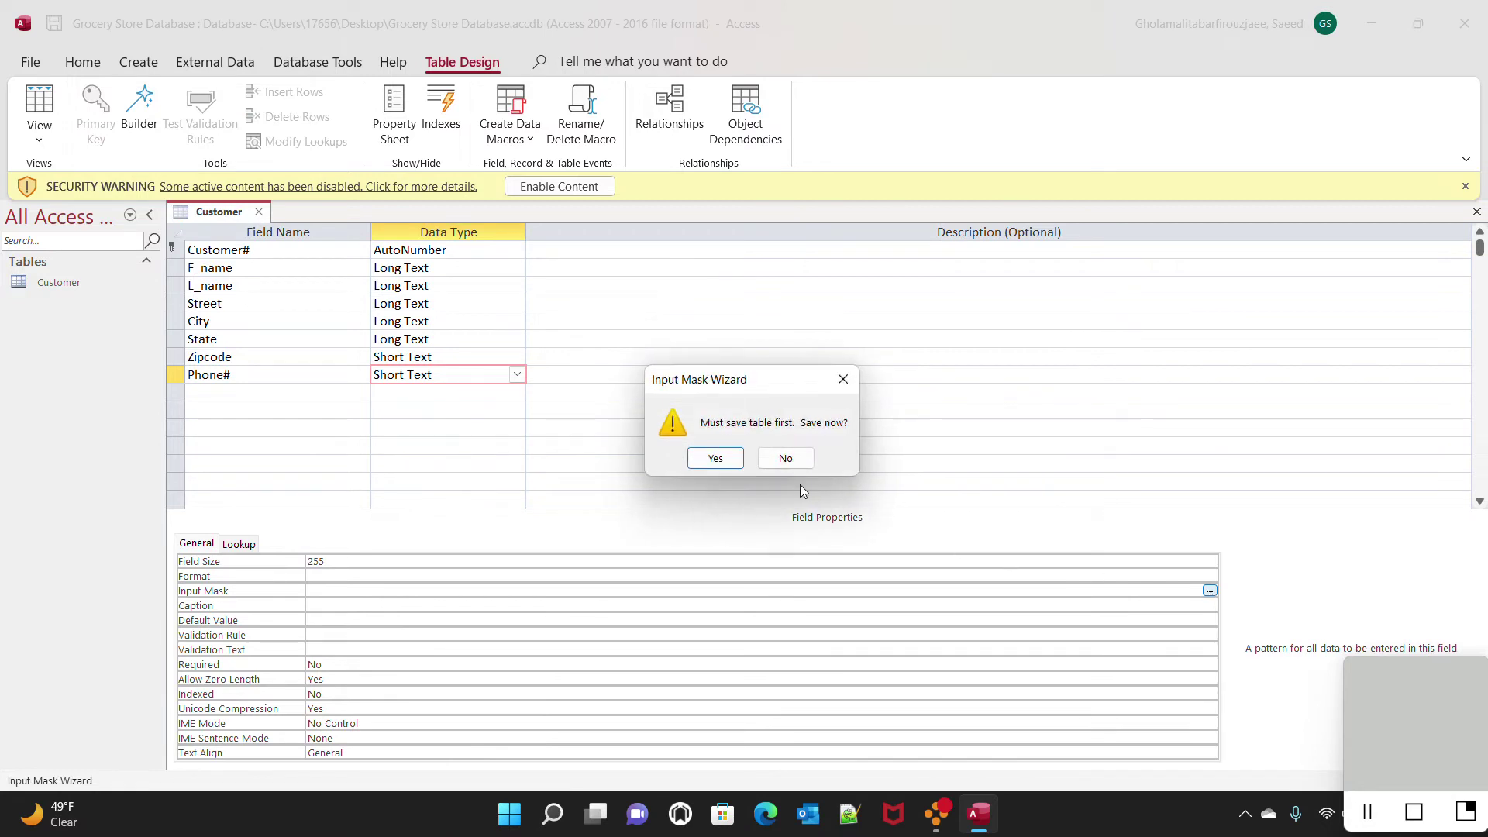
left_click(706, 452)
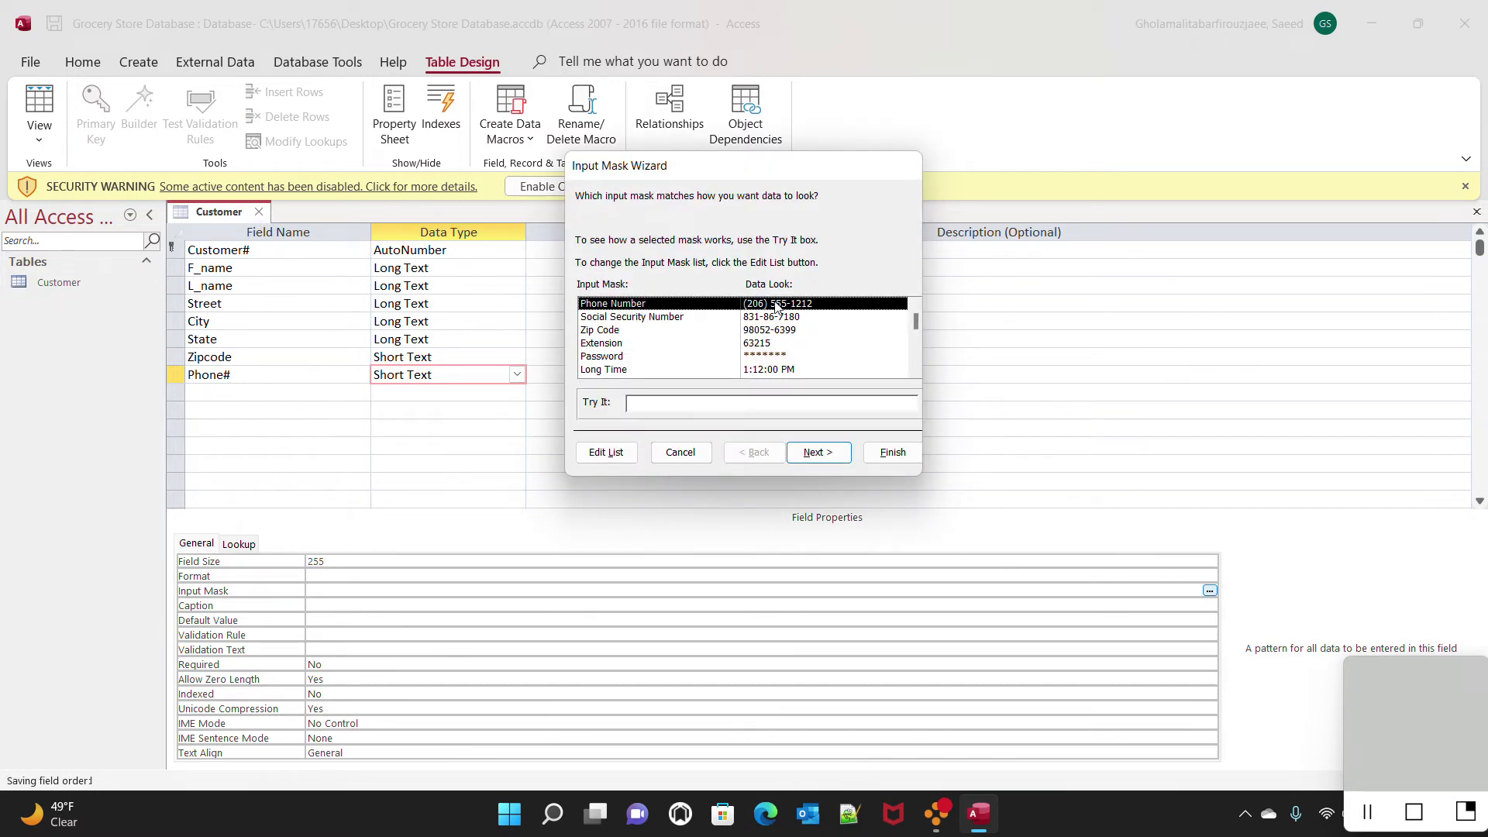
left_click(818, 452)
left_click(894, 454)
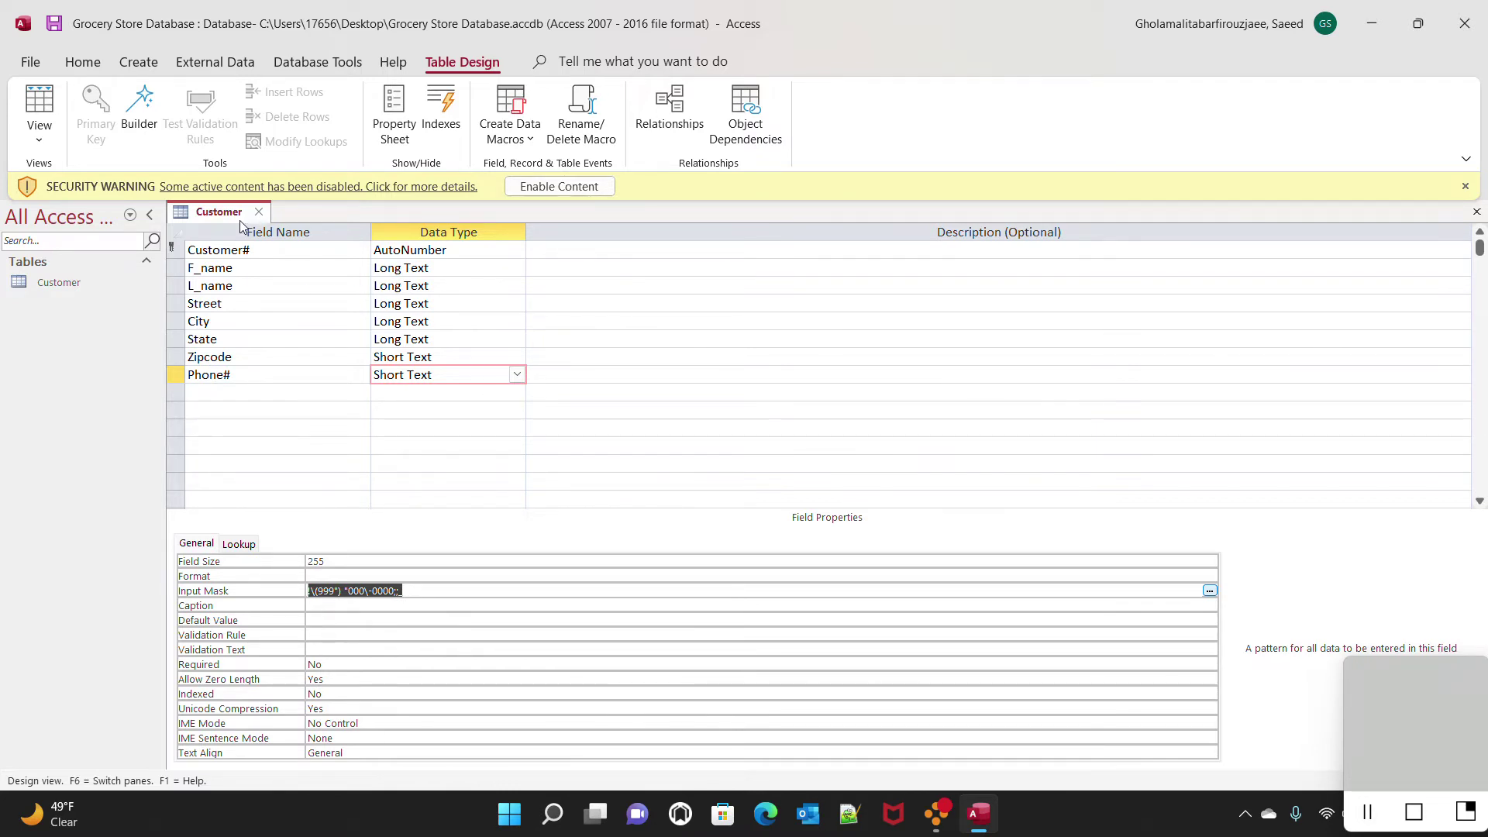
left_click(54, 24)
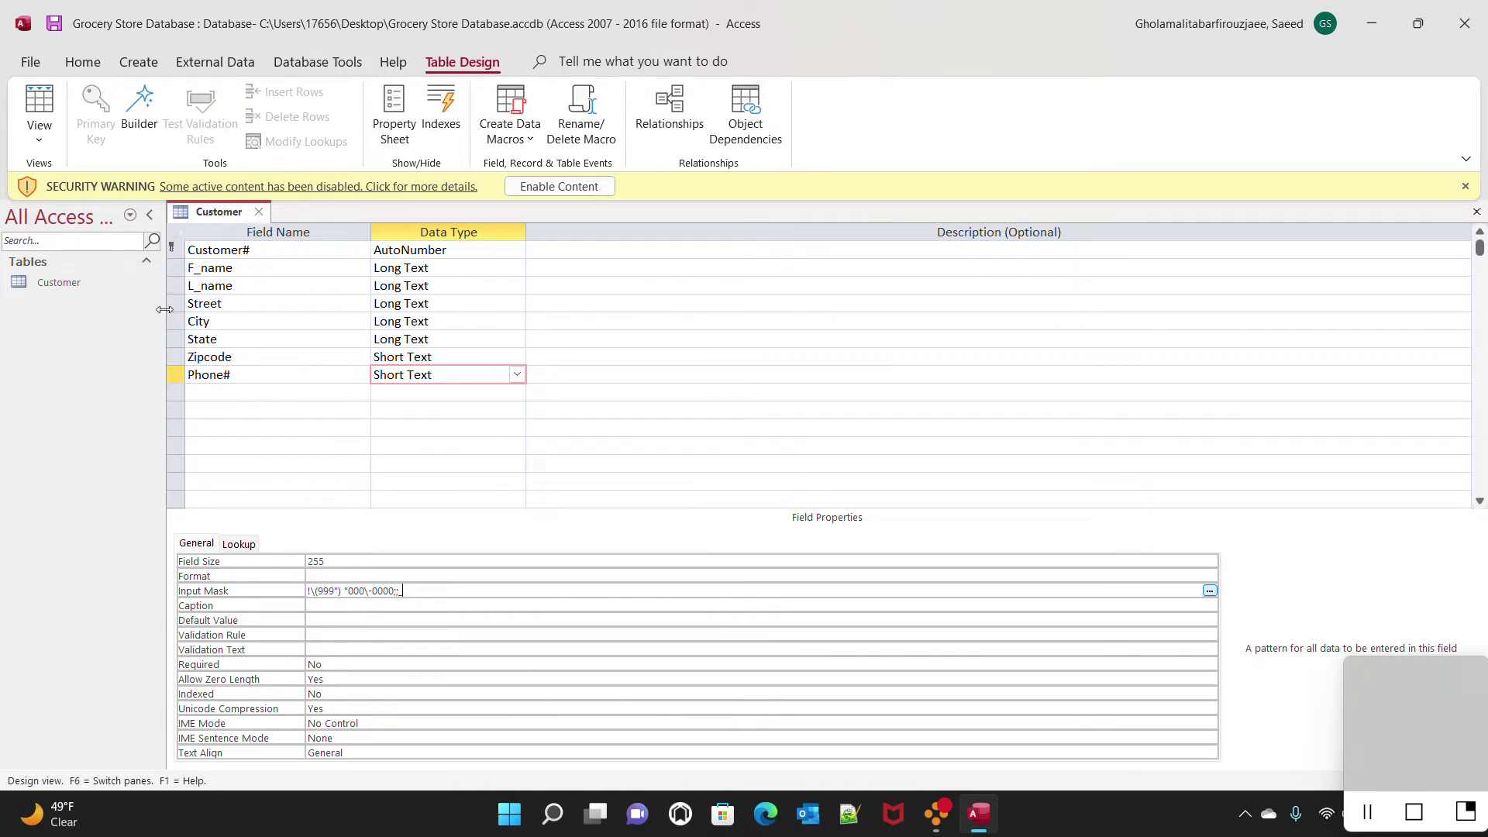
Create a new blank table and save it as Order in Design View
right_click(56, 324)
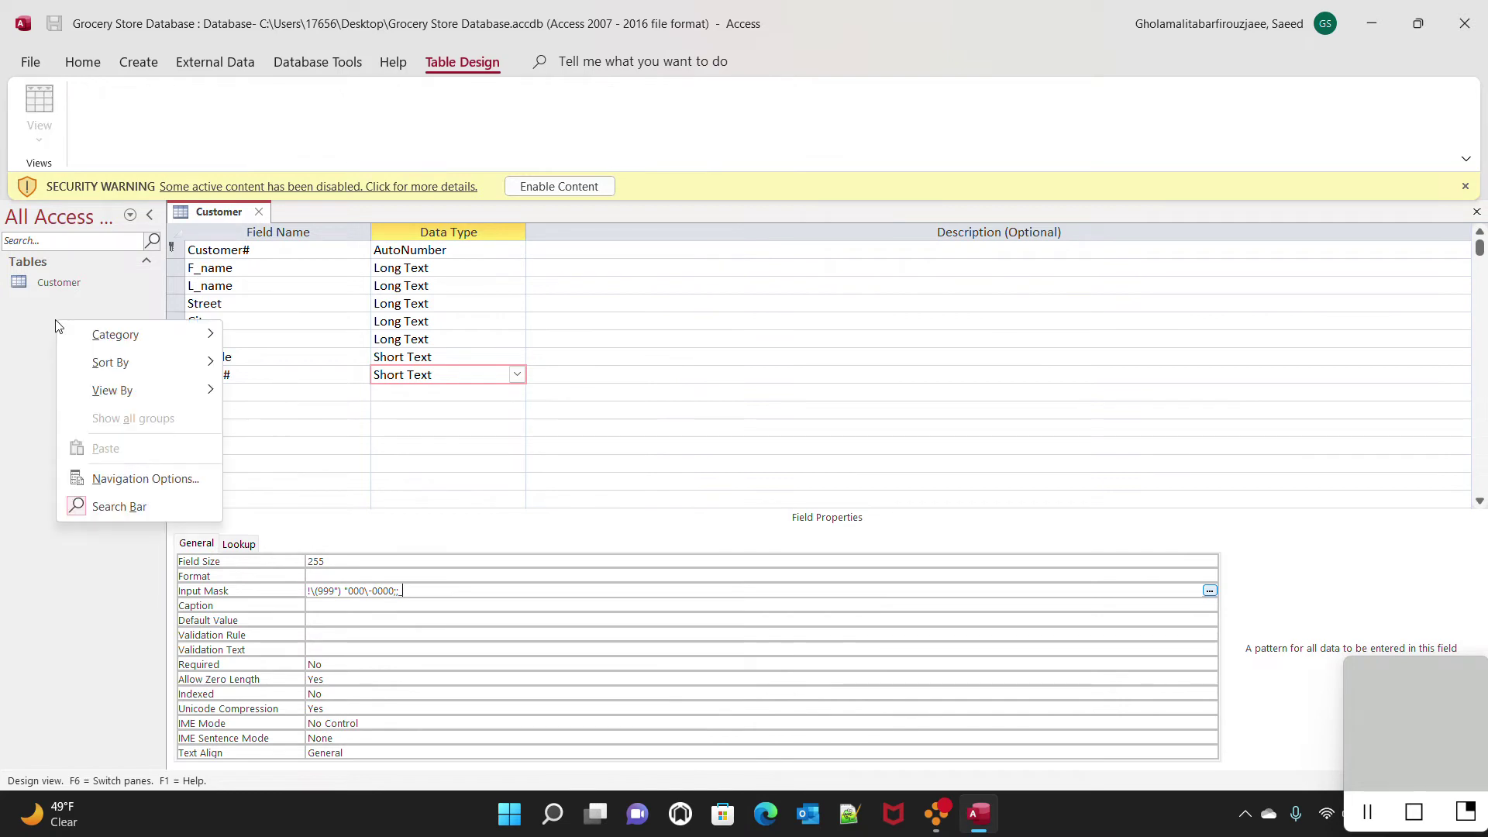
left_click(30, 328)
left_click(138, 61)
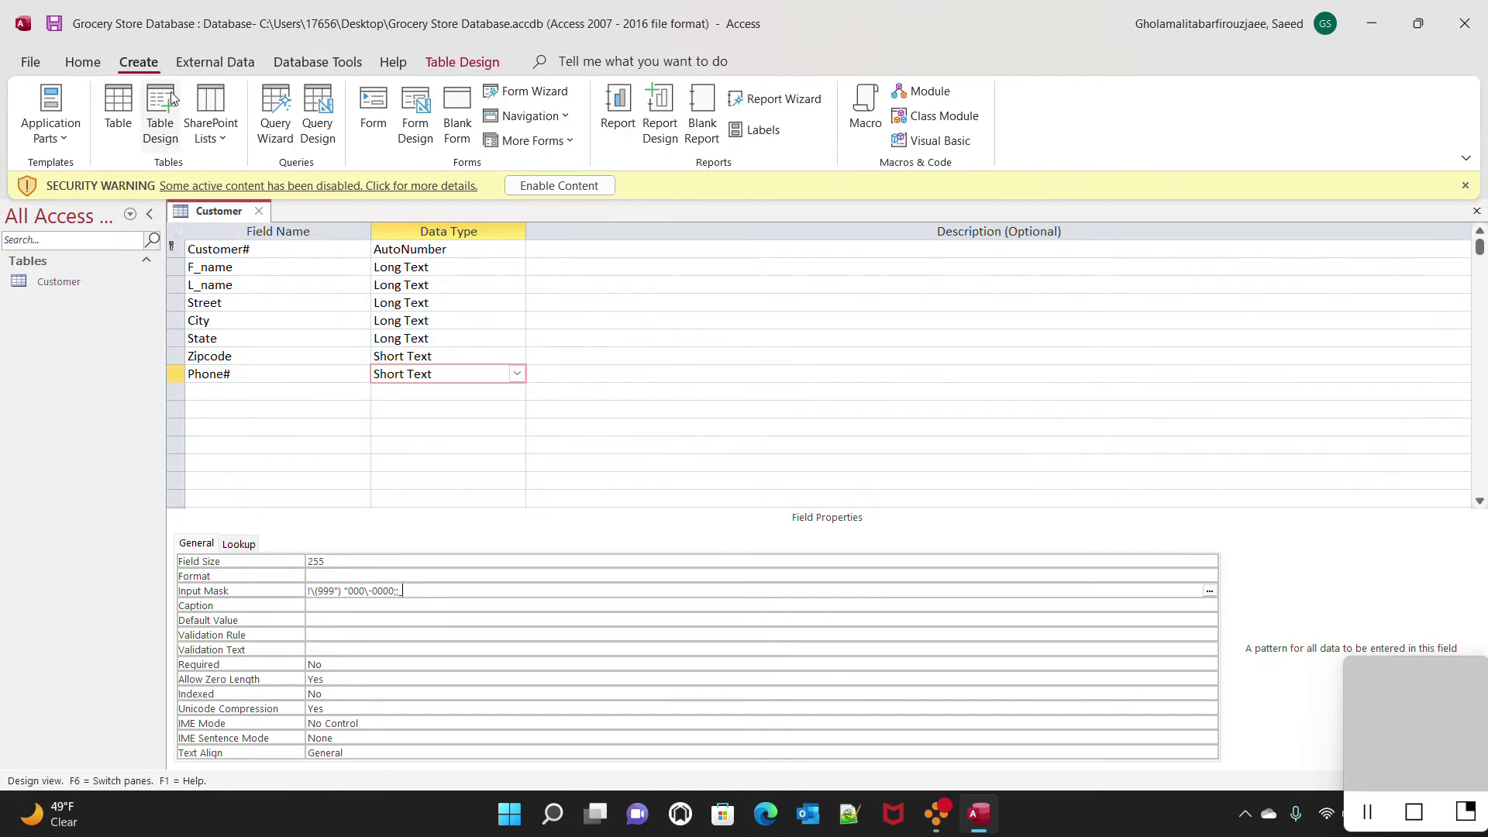
left_click(118, 109)
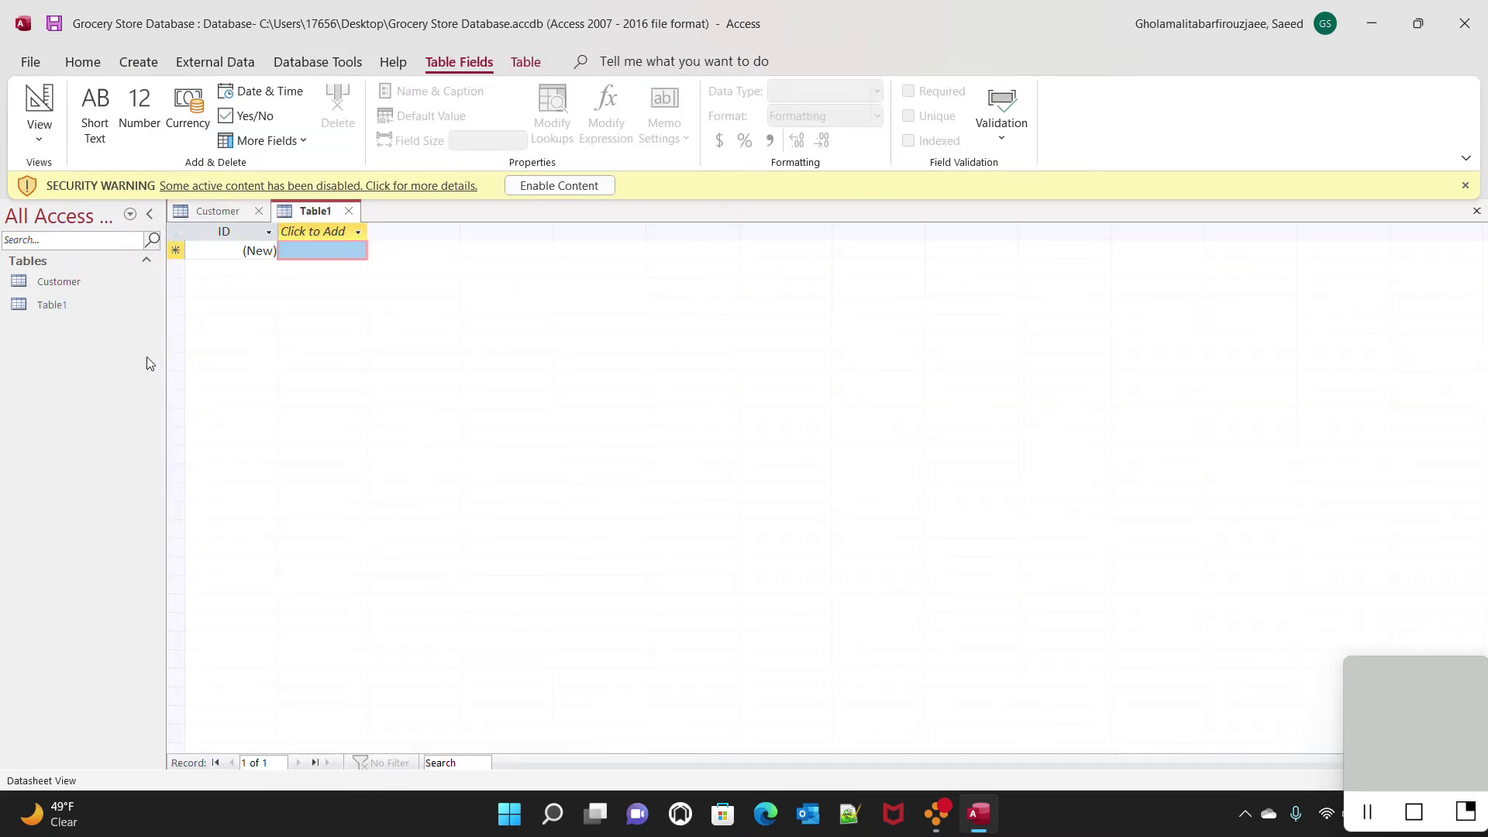
left_click(43, 140)
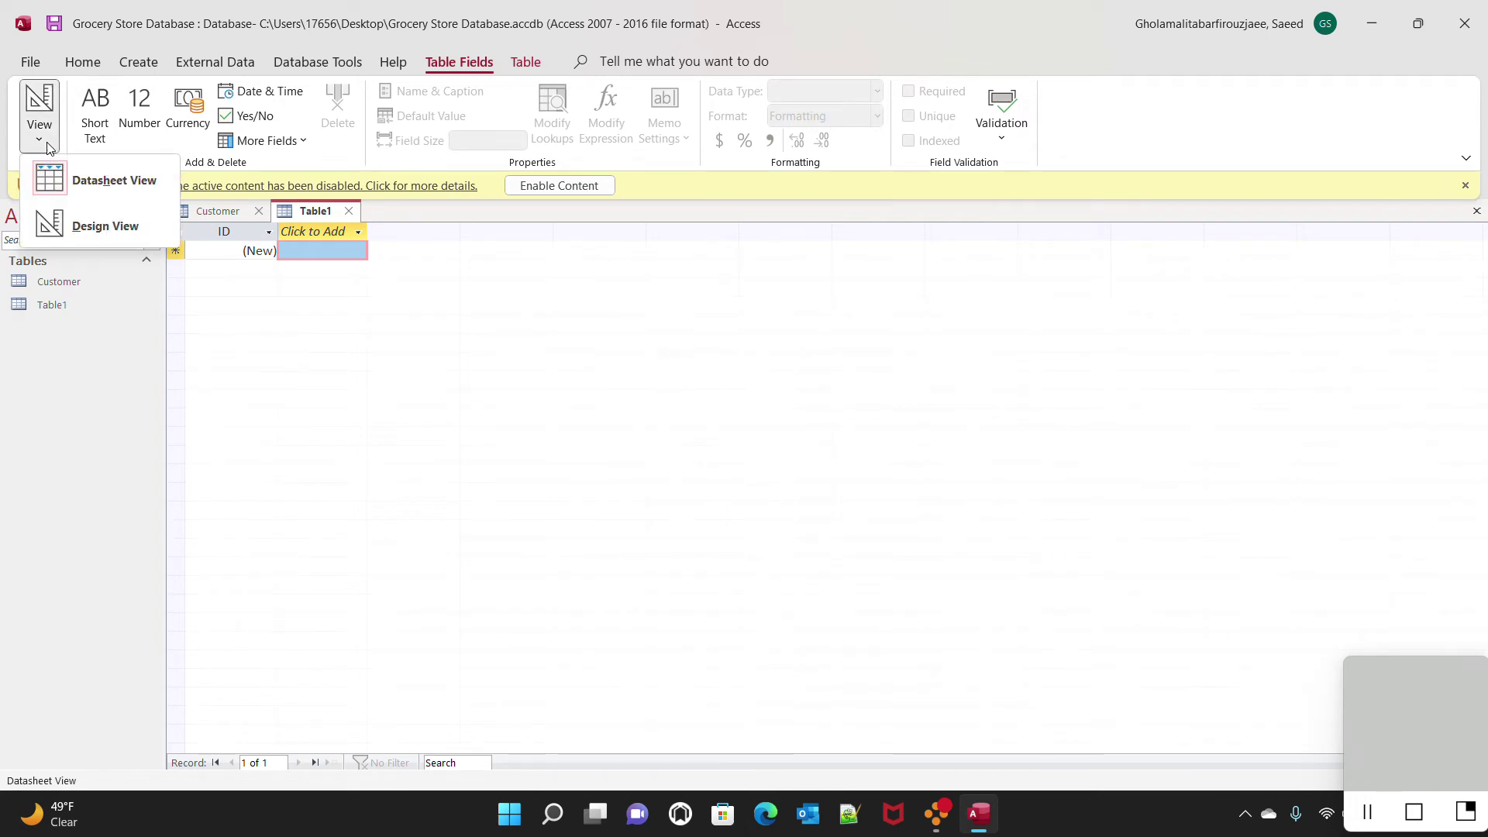
left_click(131, 227)
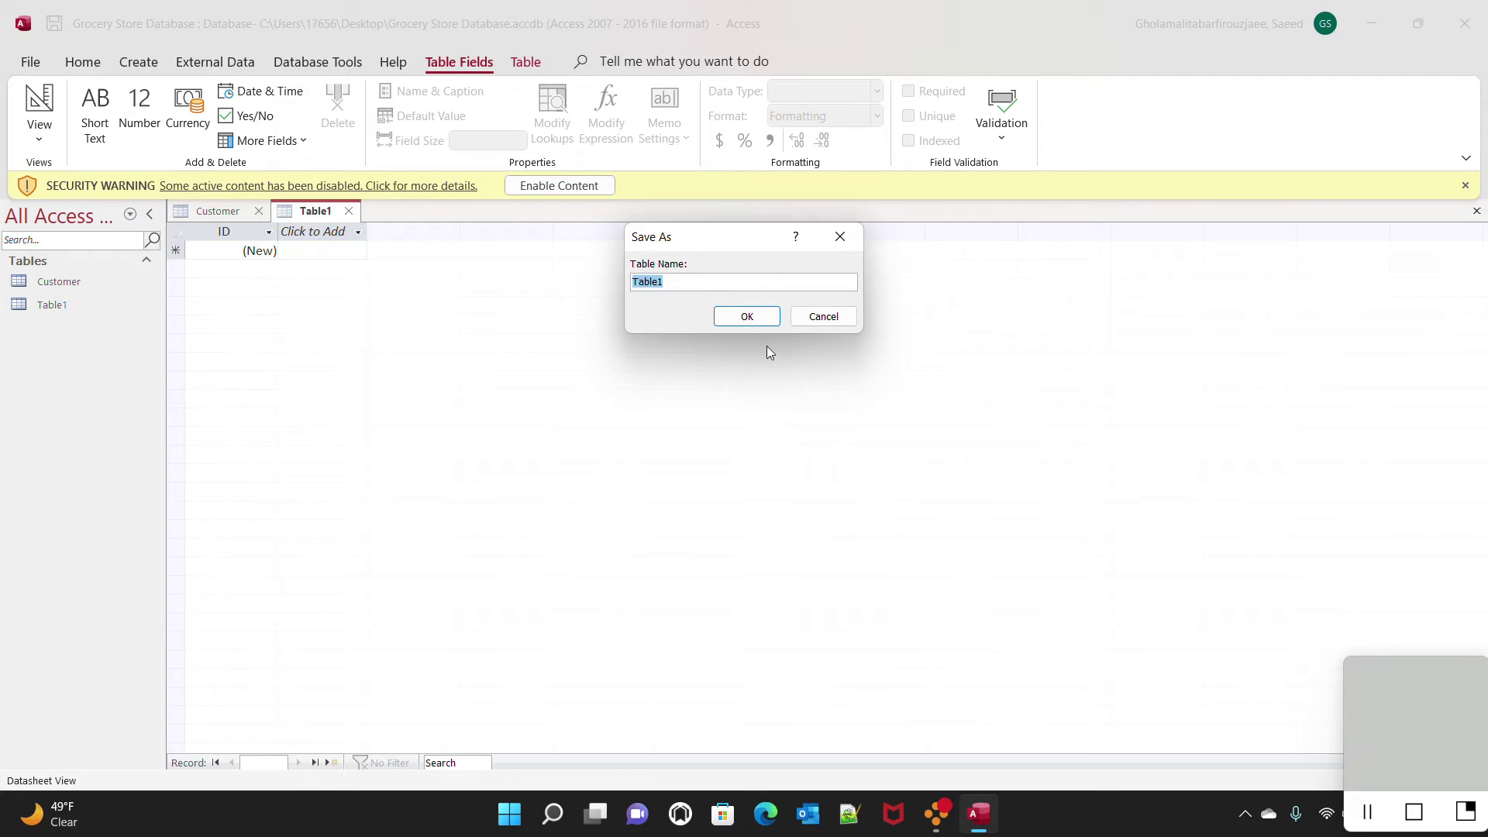
type("Order")
key("Return")
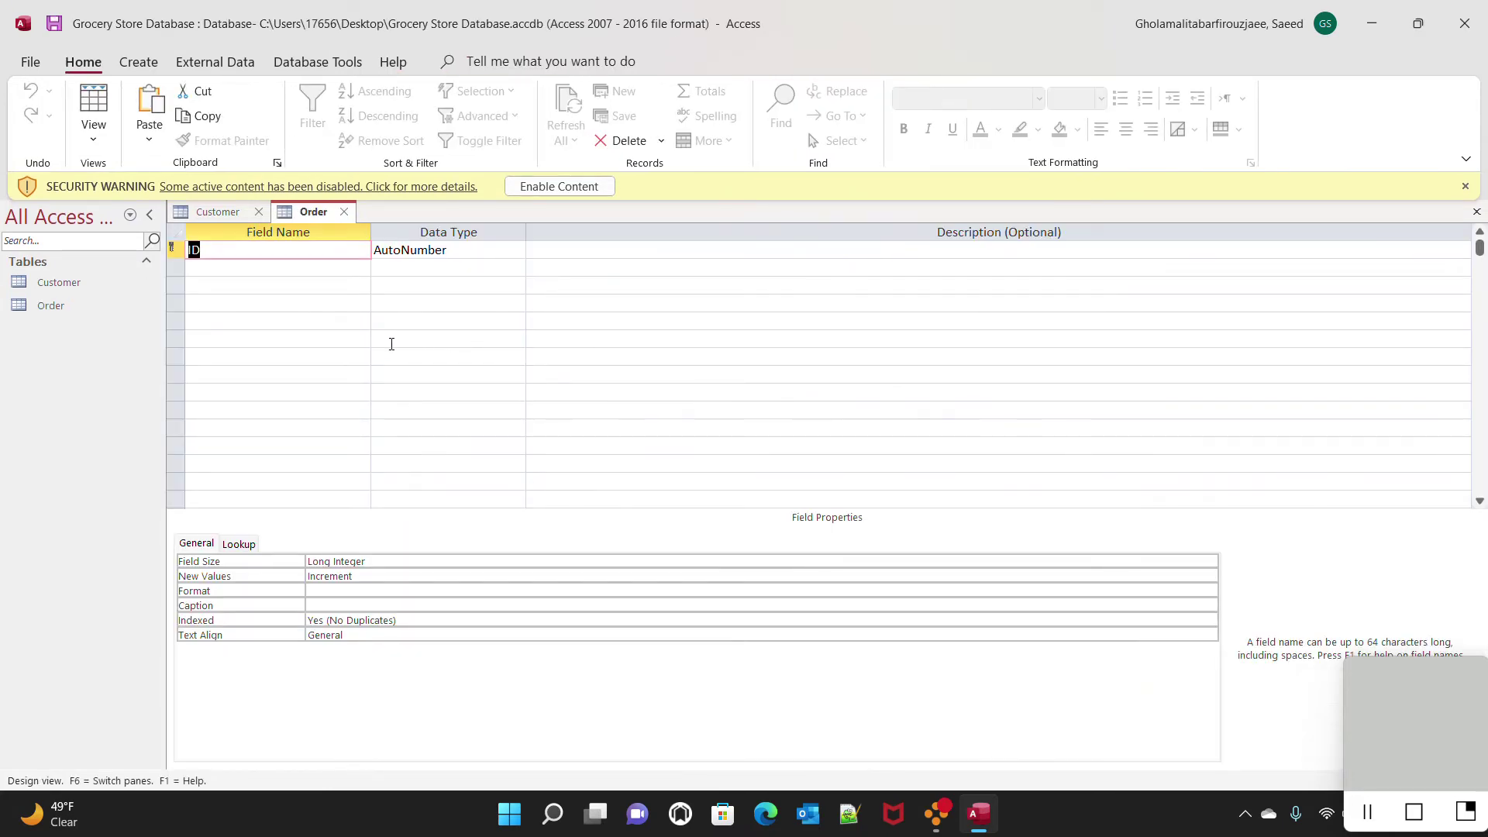
Rename ID to Order# and add Customer# as an AutoNumber field
type("Order#")
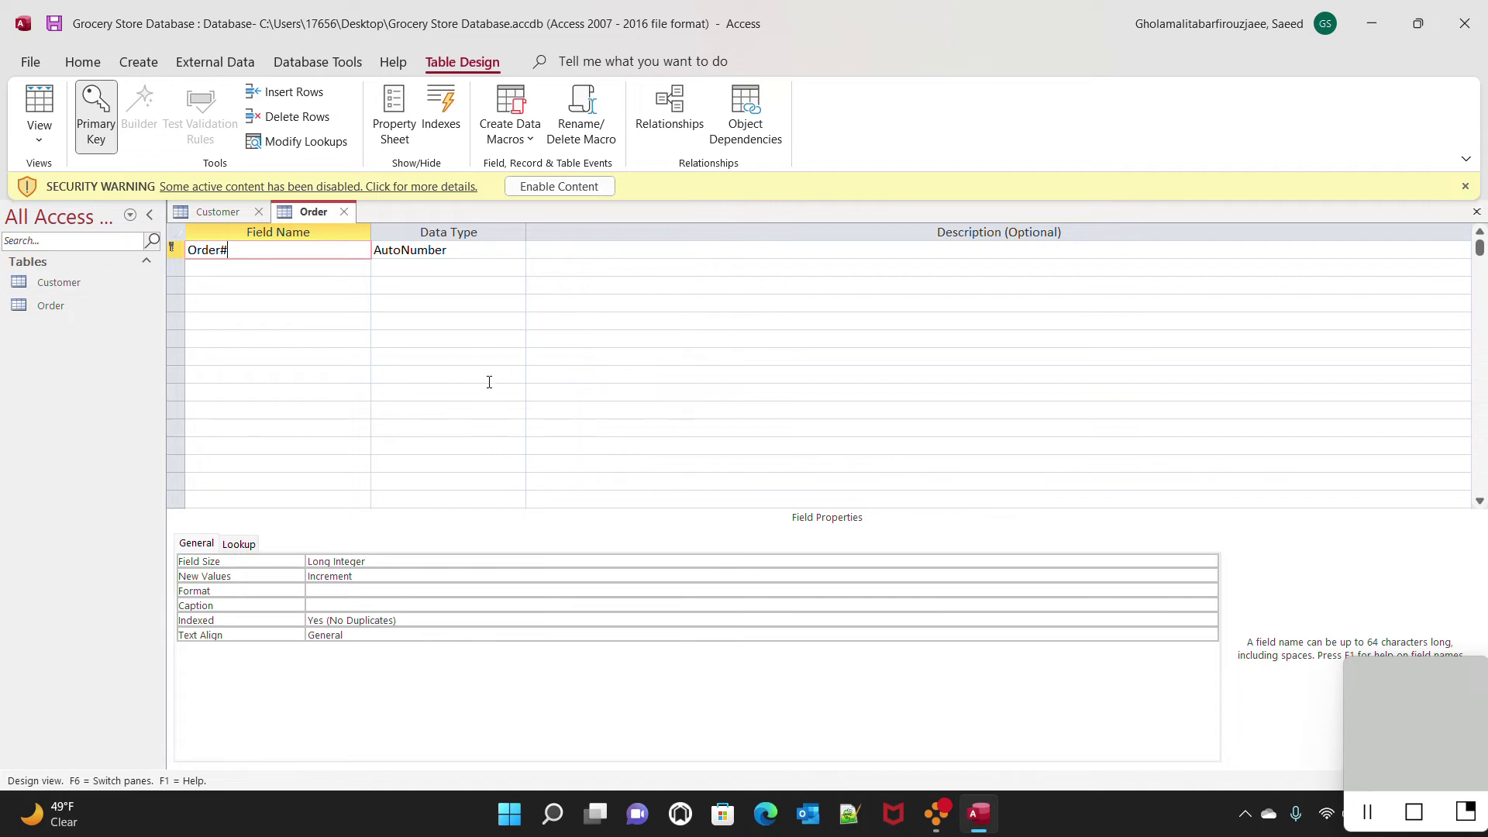
left_click(266, 268)
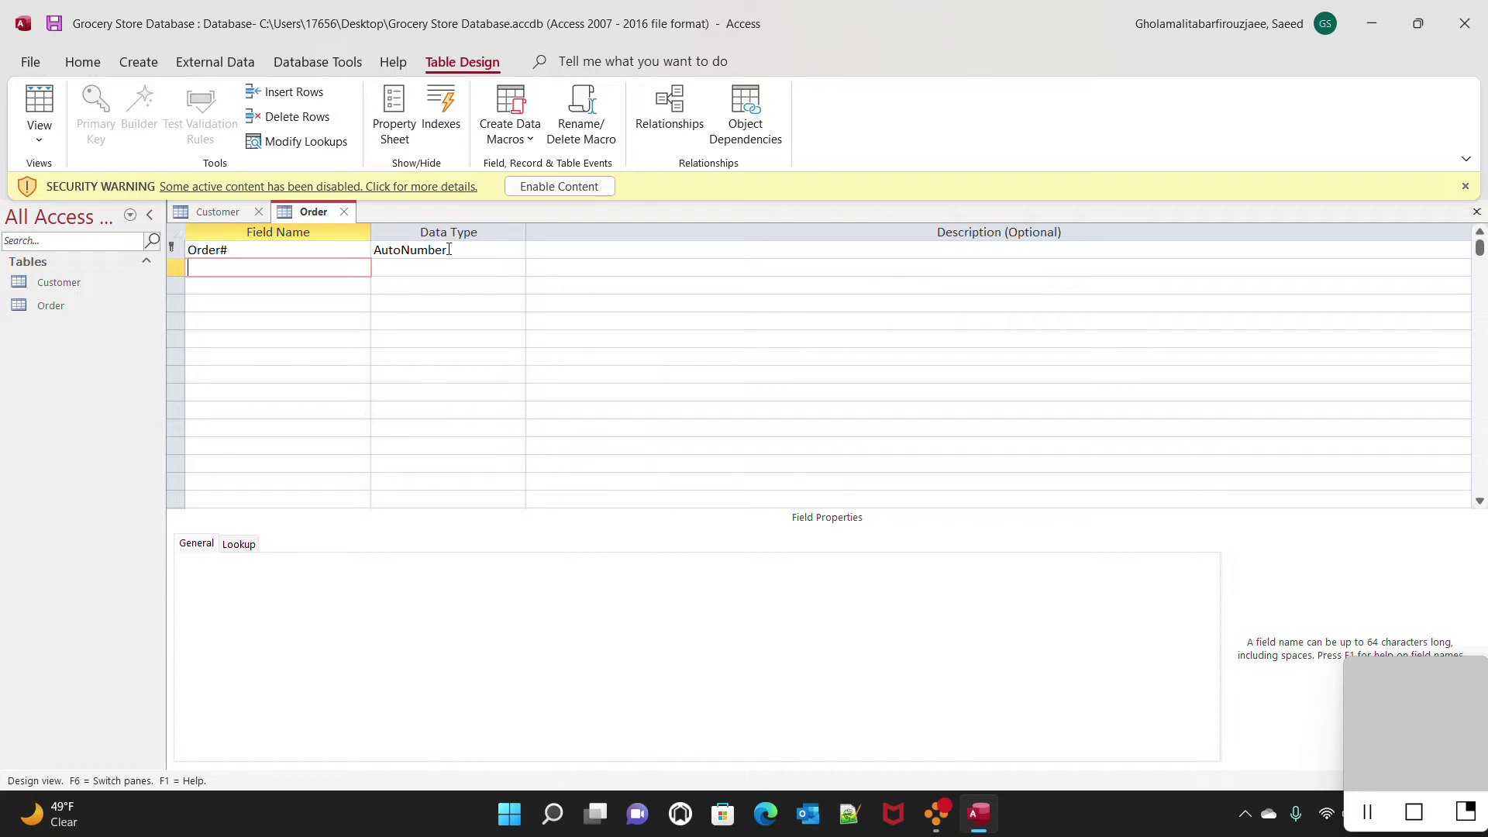
type("Customer#")
key("Tab")
left_click(516, 267)
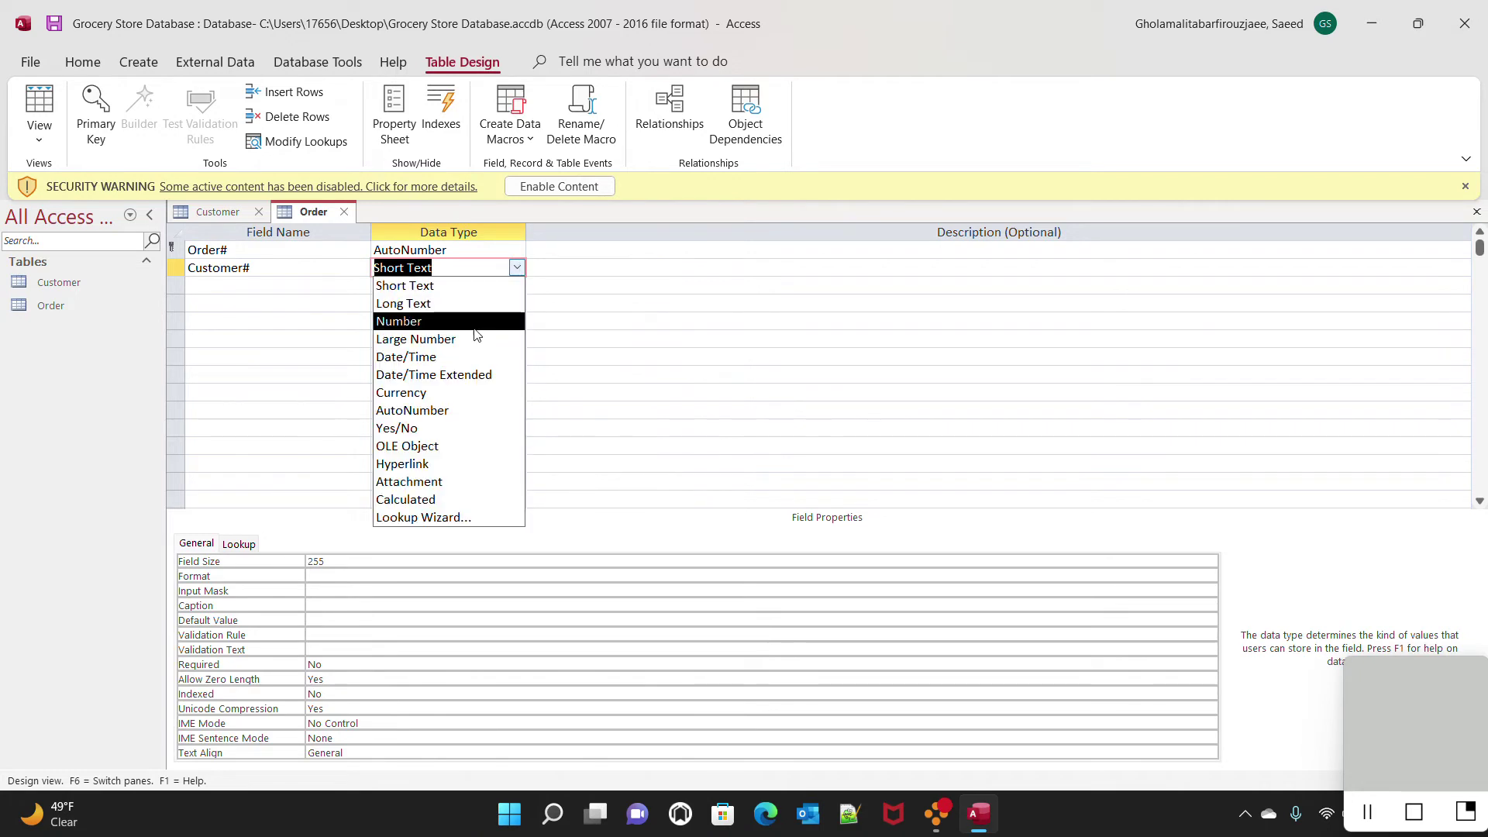
left_click(462, 411)
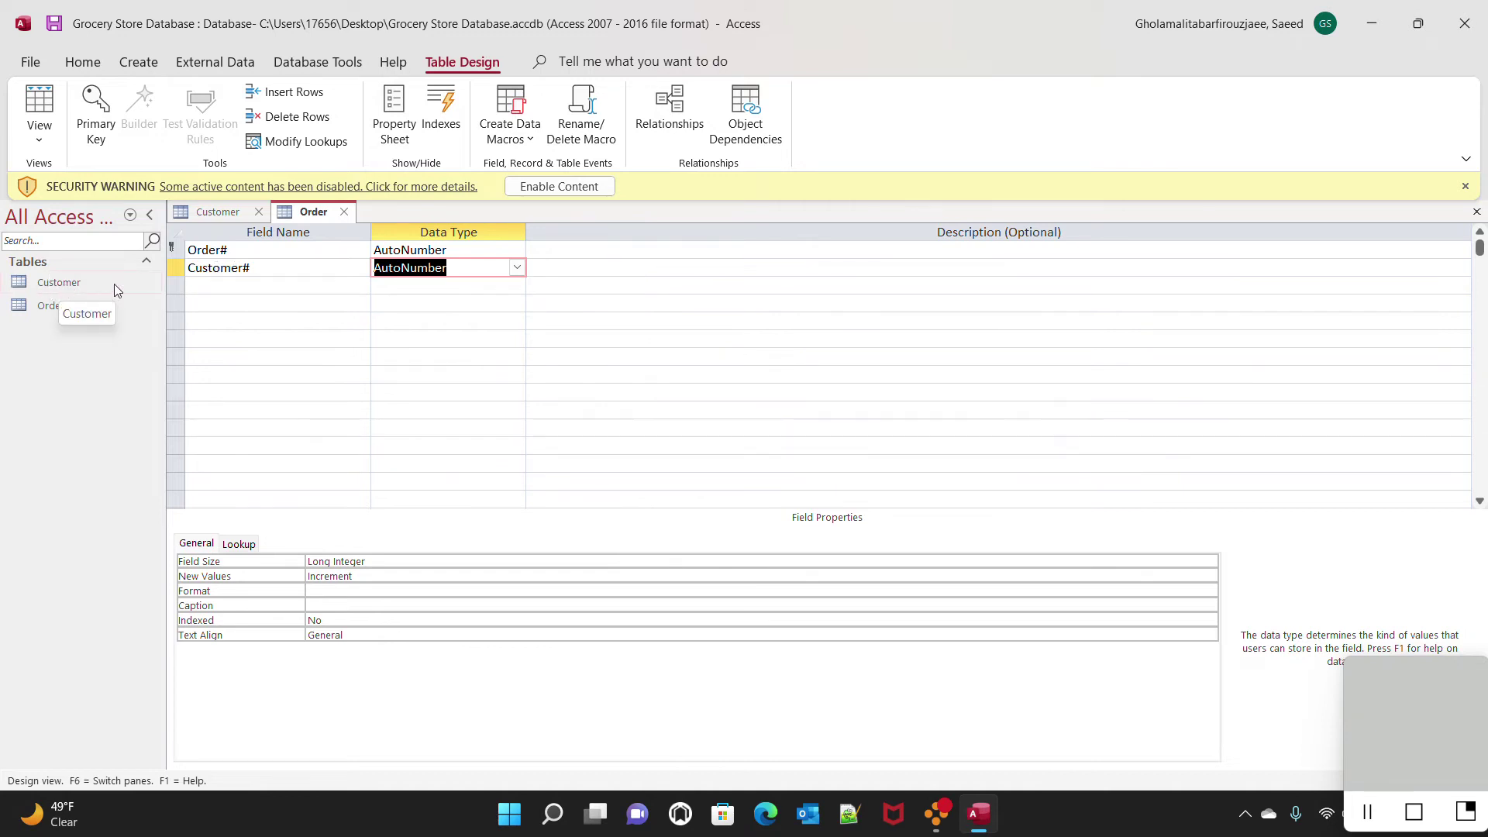
Add an Order_date field with the Date/Time data type
left_click(208, 289)
type("Or")
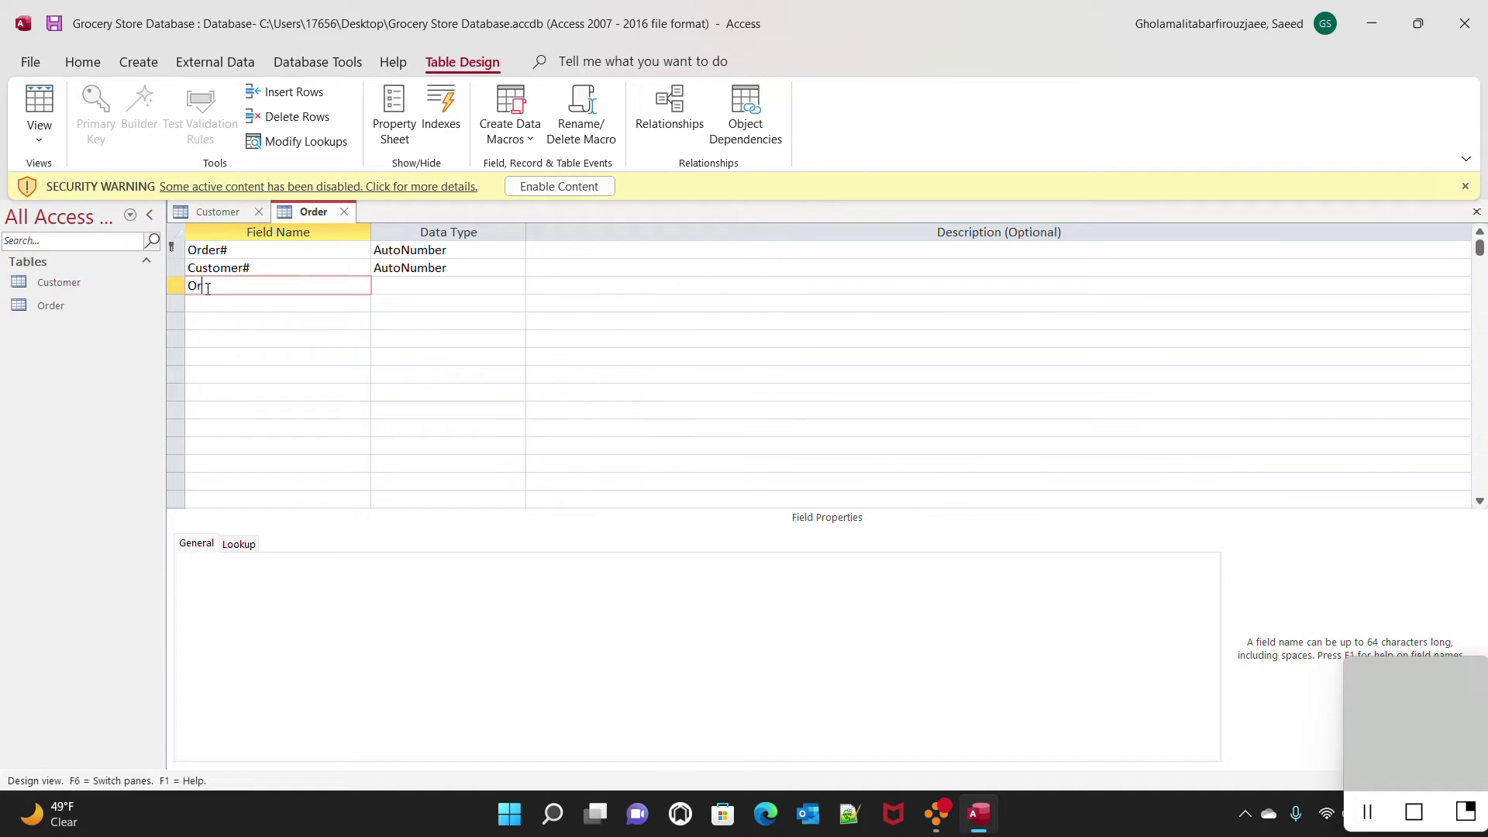
type("der_date")
key("Tab")
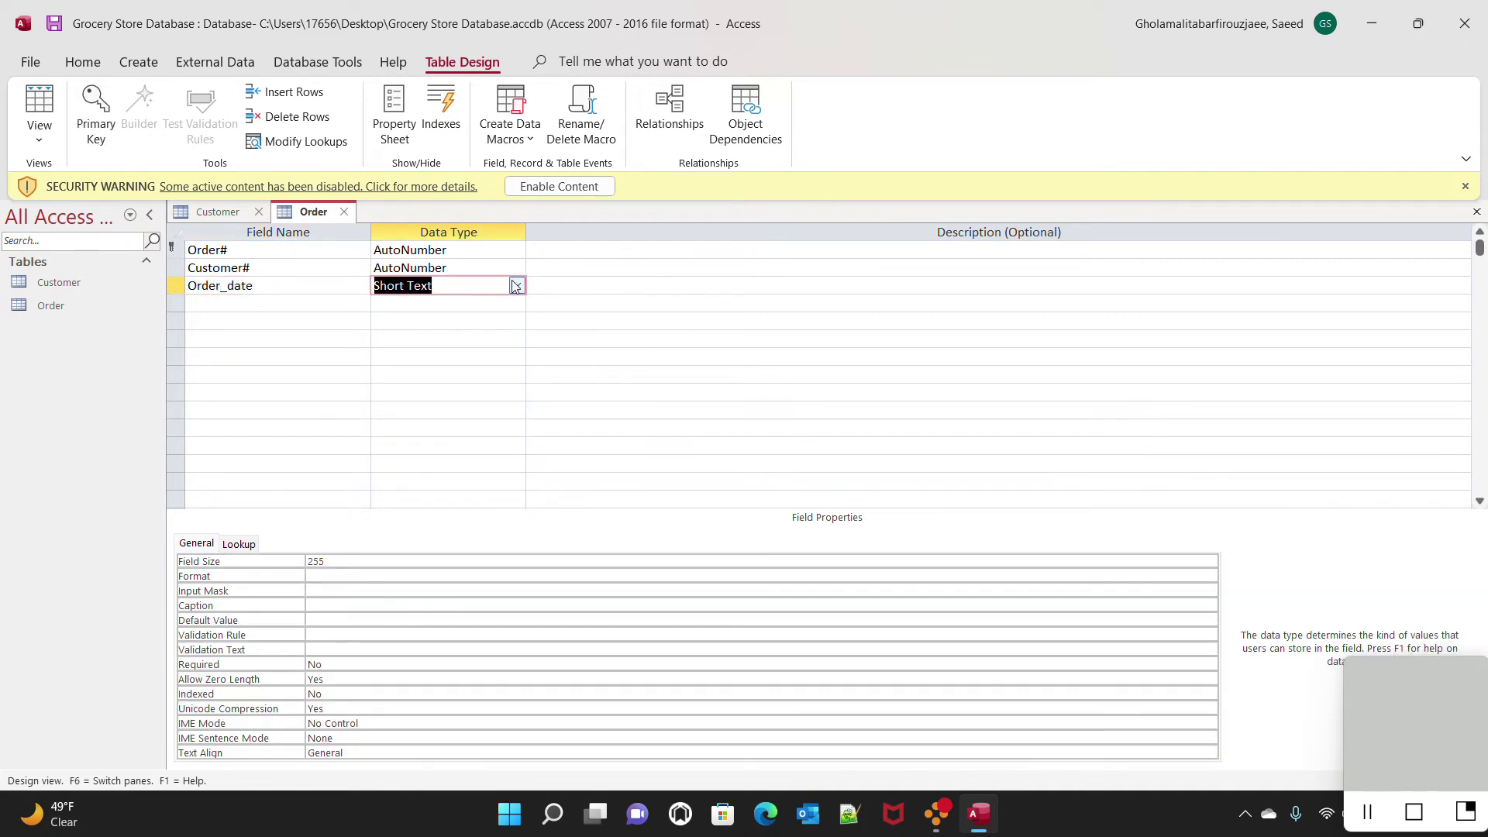
left_click(517, 285)
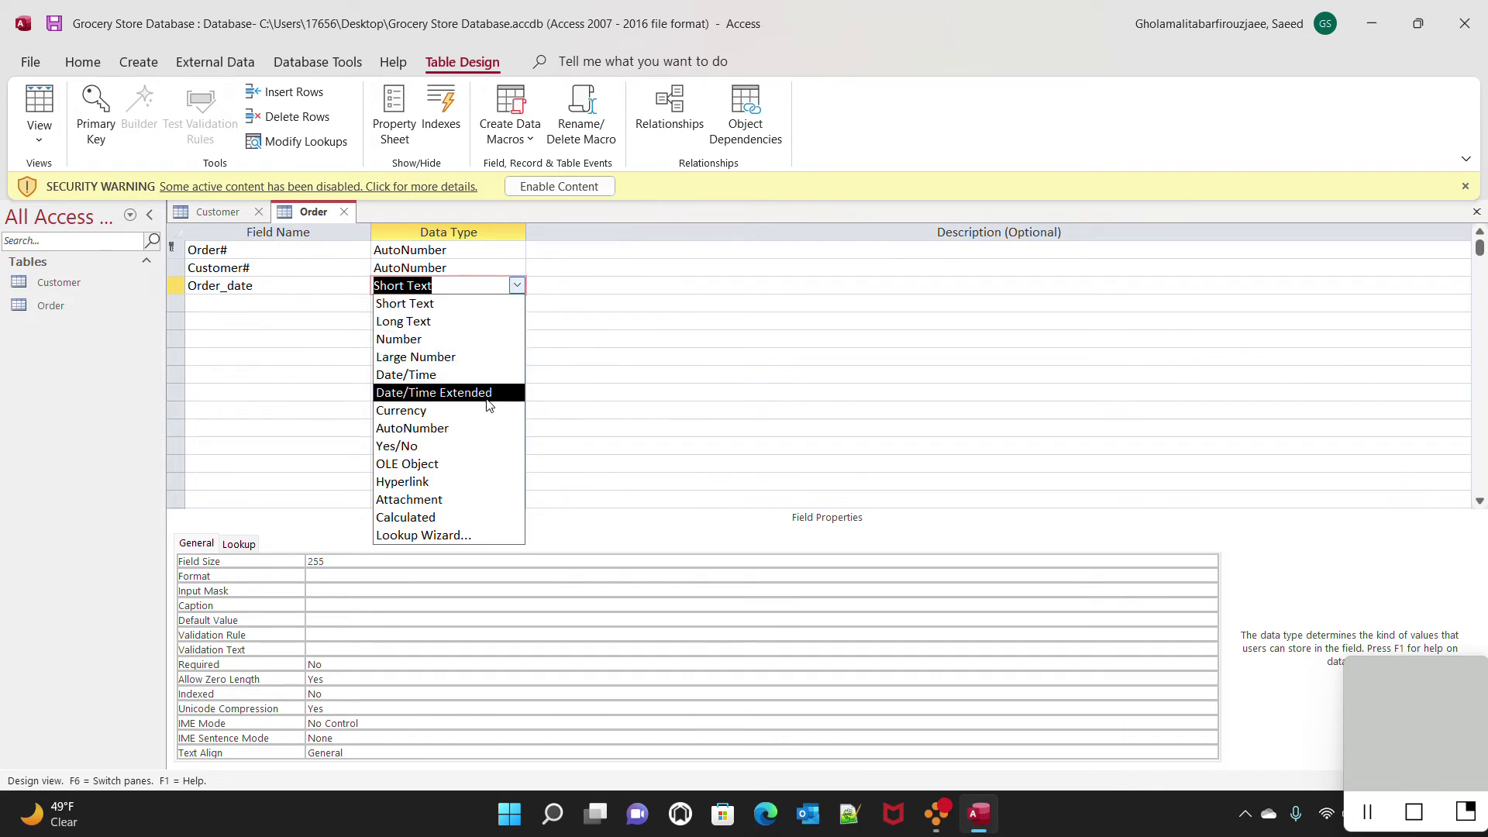
left_click(431, 376)
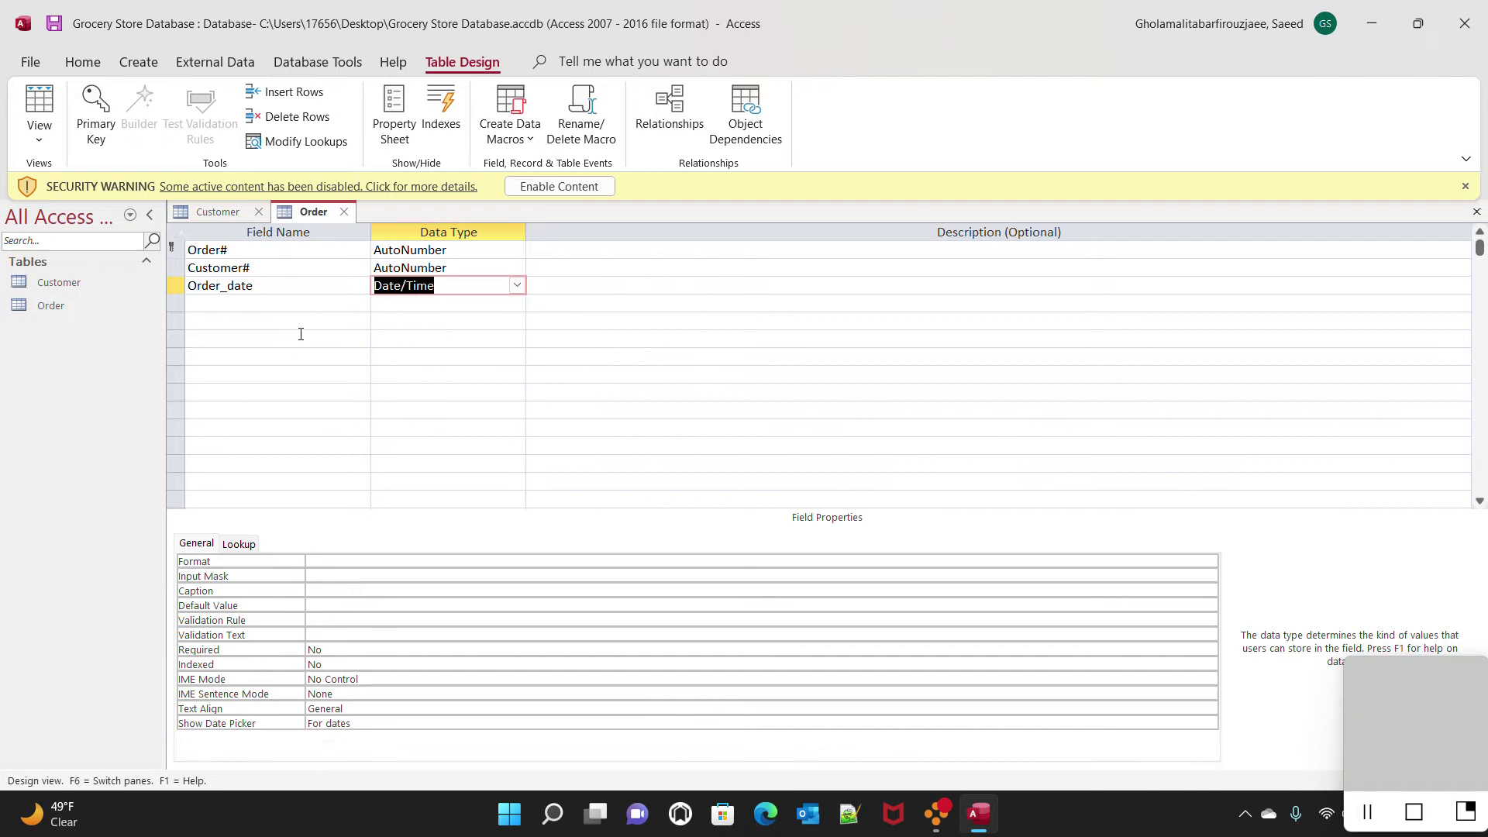
left_click(230, 302)
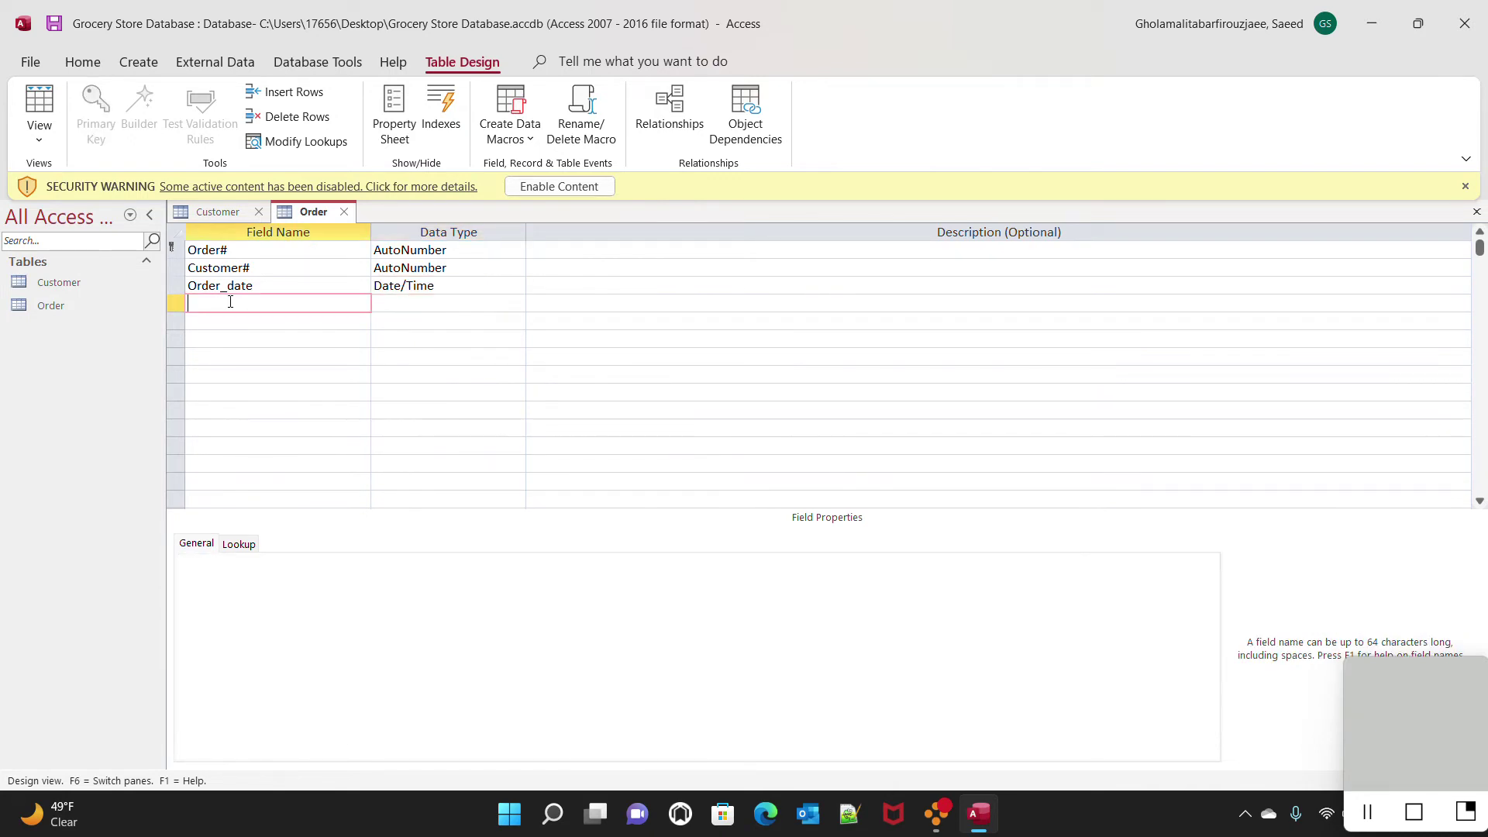
Change the Order table's Customer# to Large Number and save, accepting the compatibility warning
left_click(55, 25)
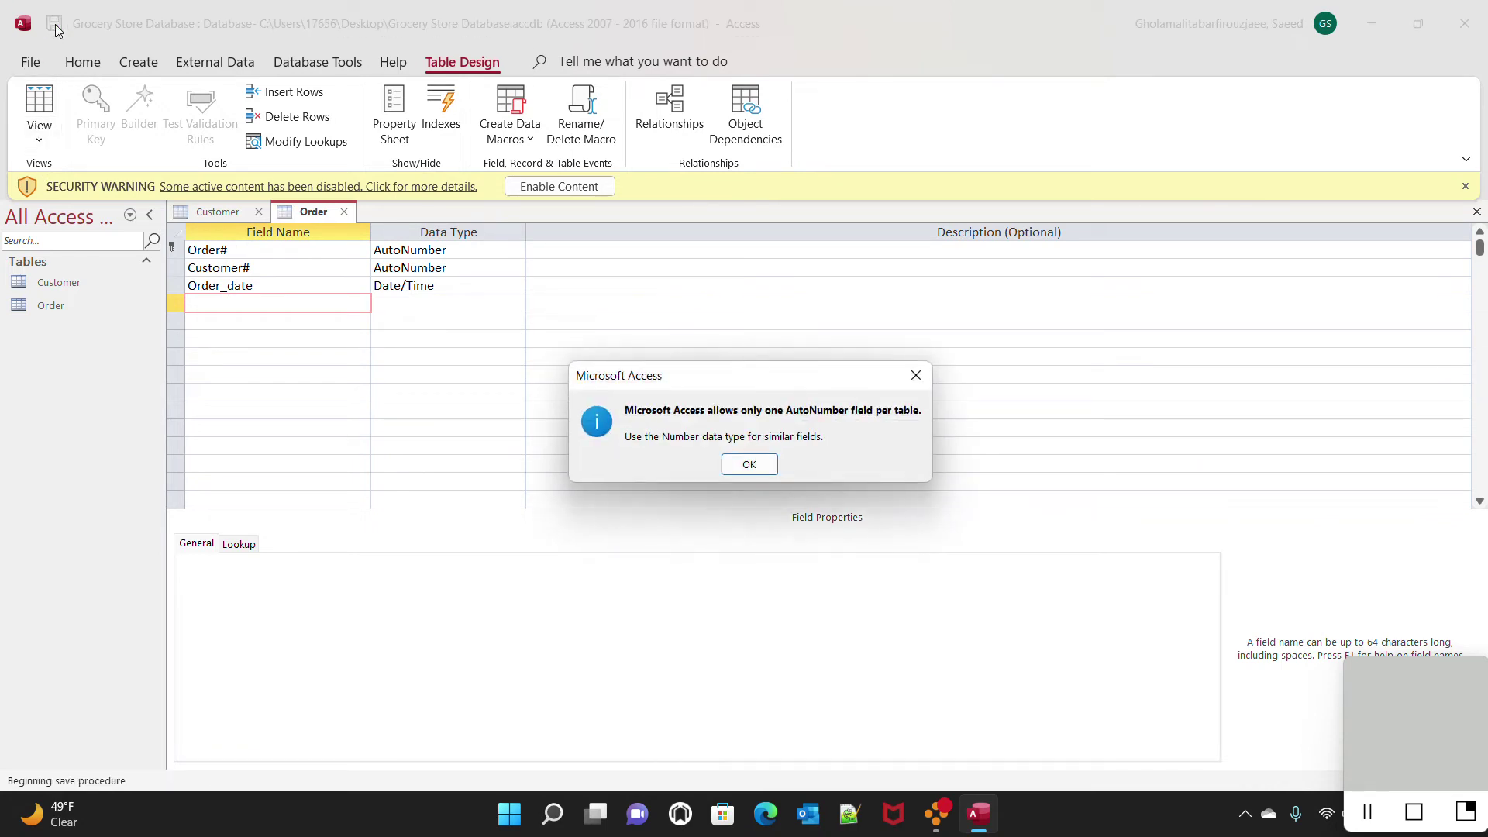
left_click(748, 465)
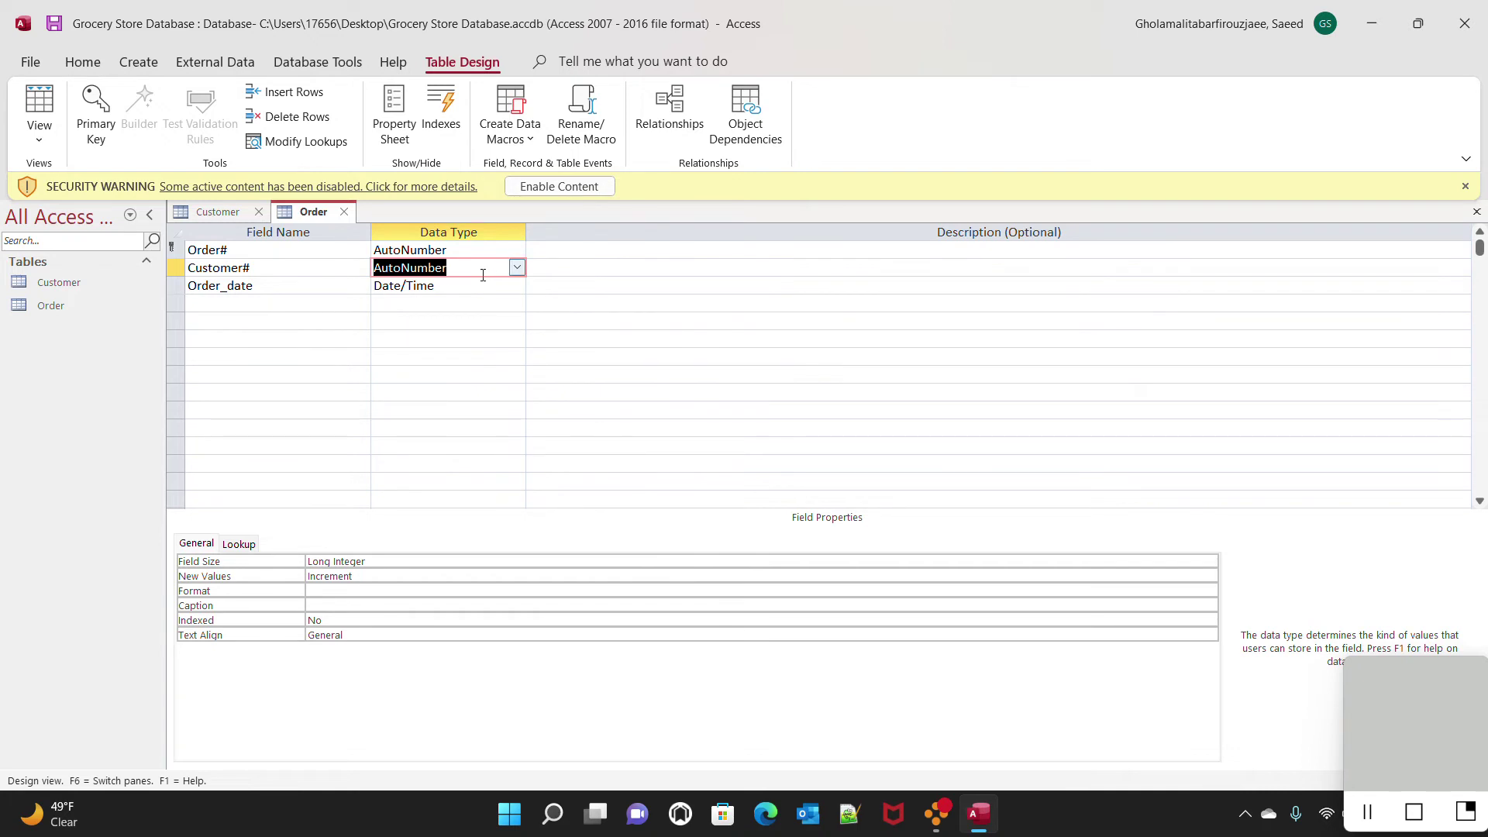
left_click(516, 267)
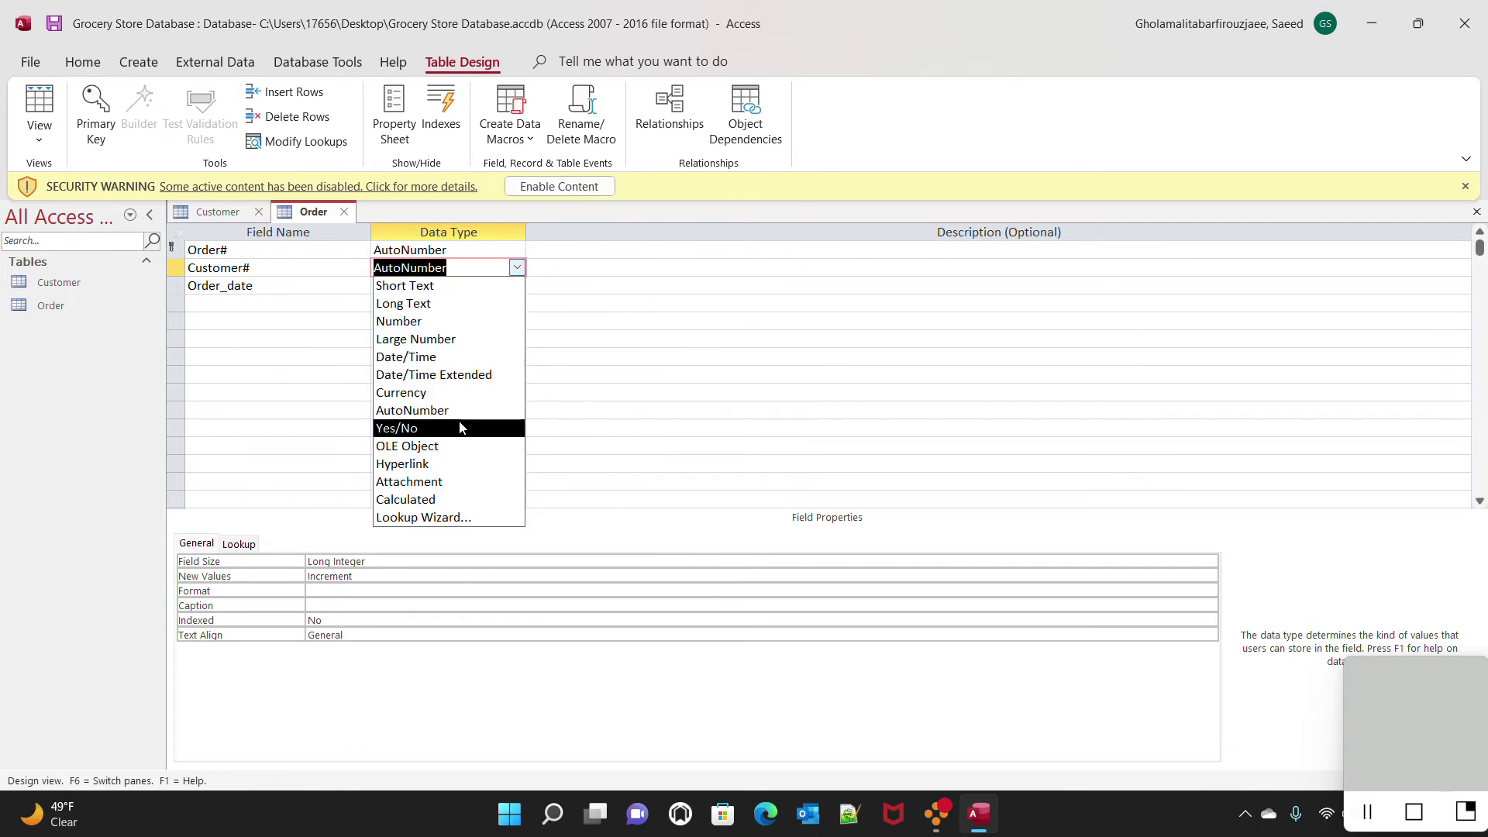
left_click(446, 339)
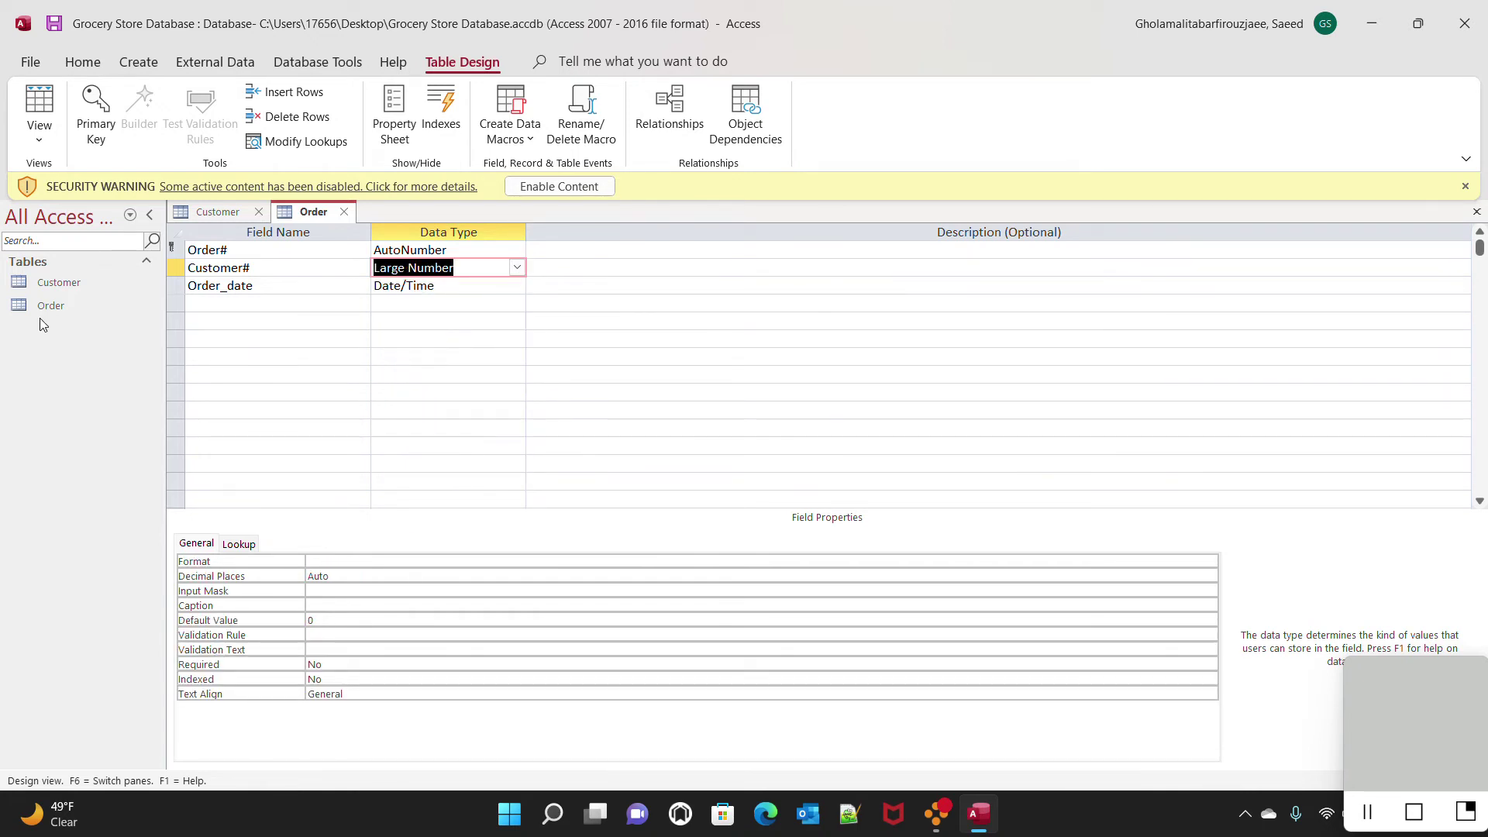
left_click(54, 23)
left_click(714, 460)
Place Customer and Order in the Relationships window and drag Customer# onto Order's Customer#
left_click(319, 62)
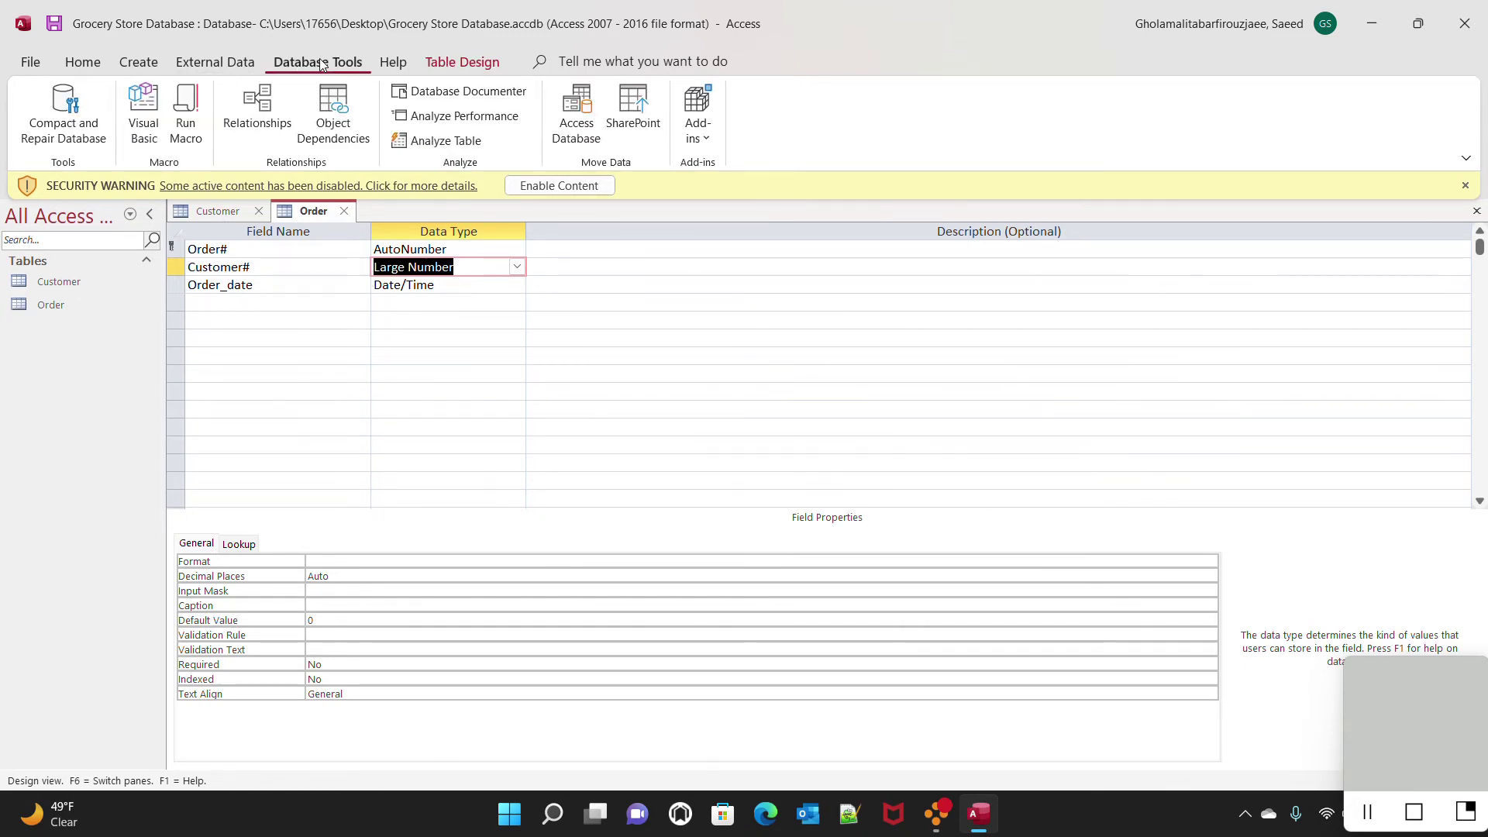
left_click(245, 127)
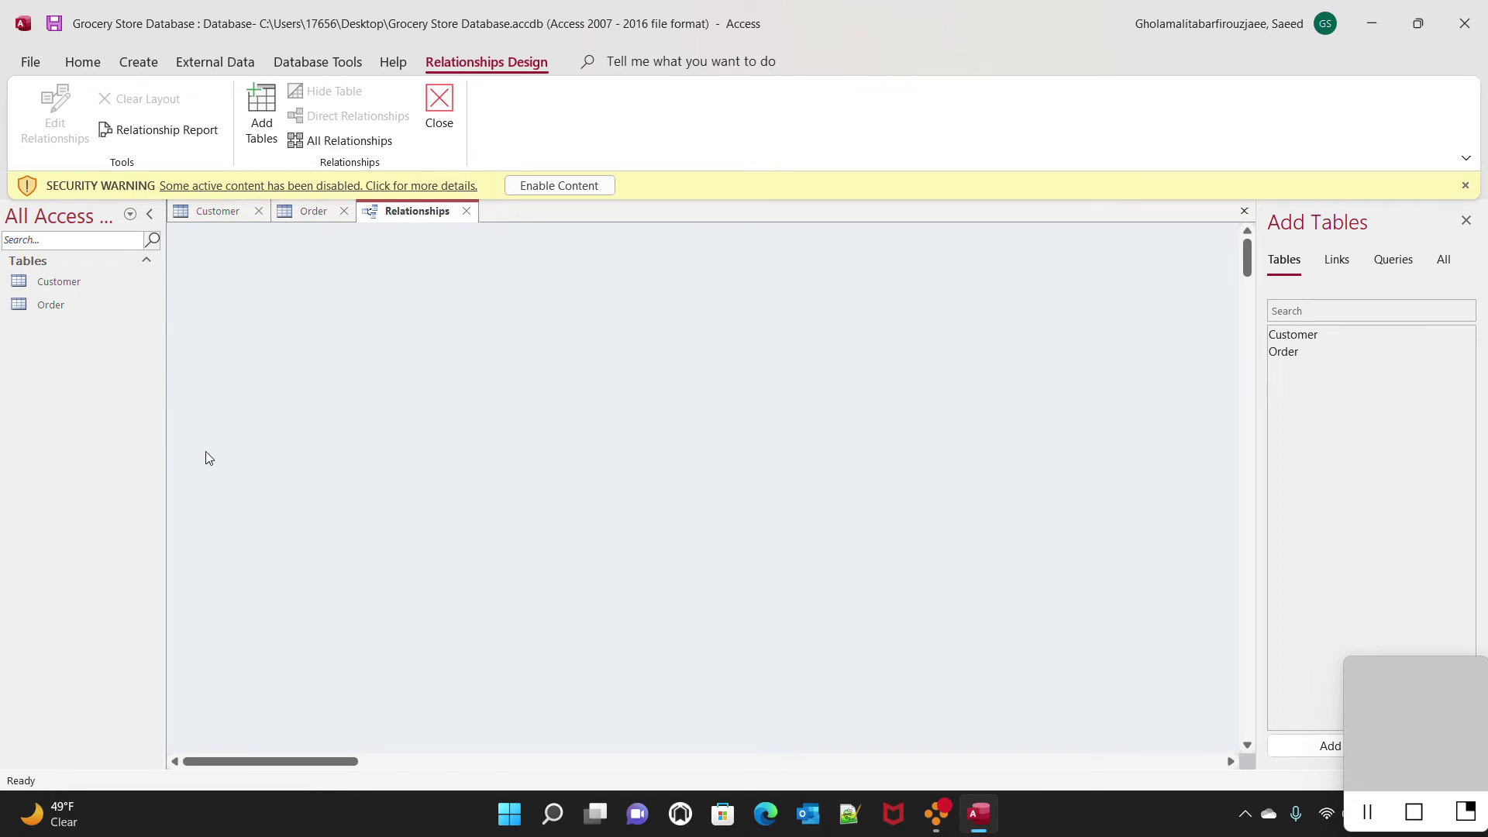
left_click_drag(73, 282, 418, 307)
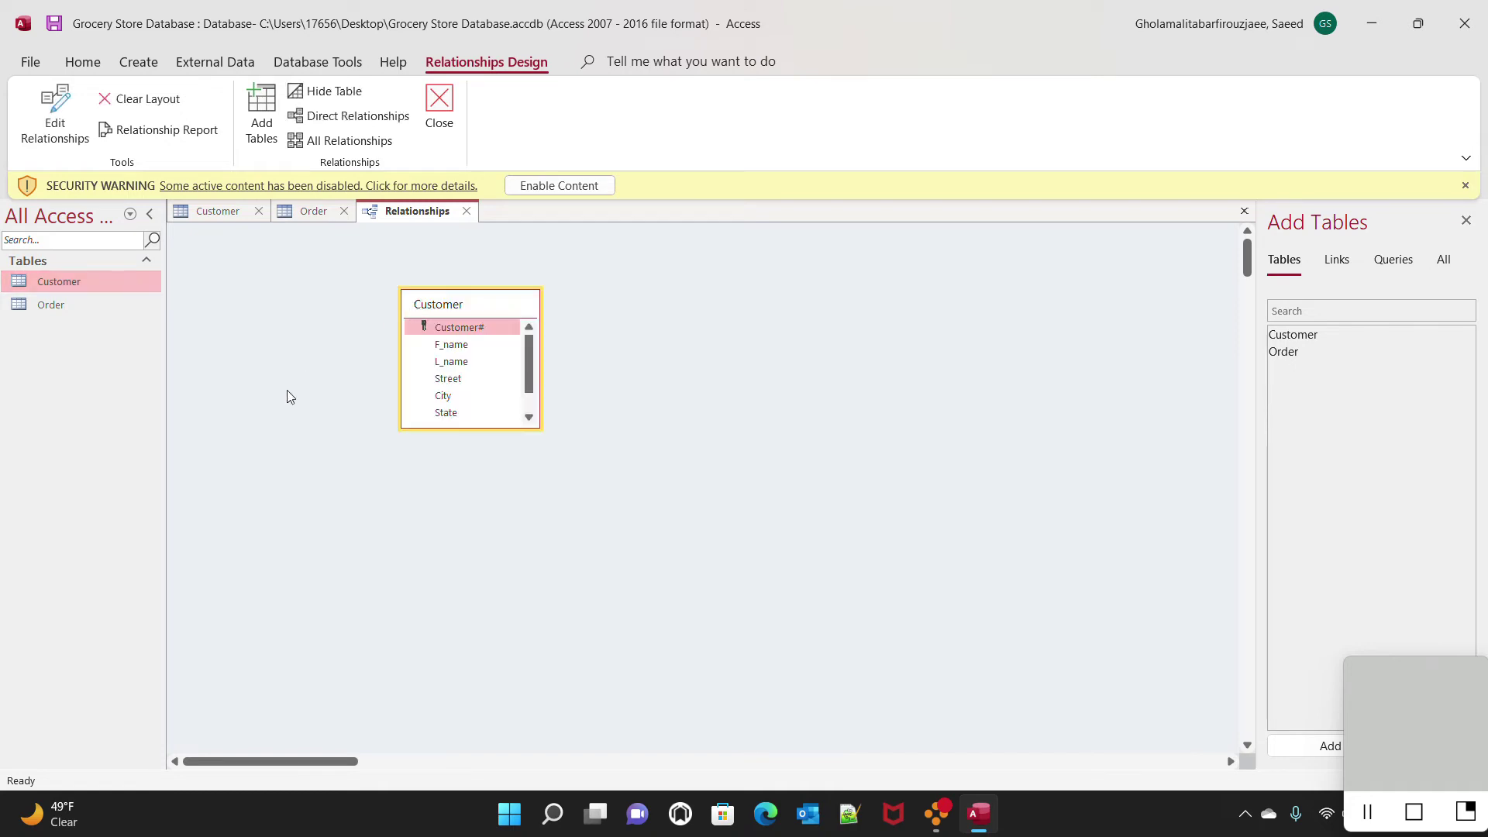
left_click_drag(51, 310, 691, 348)
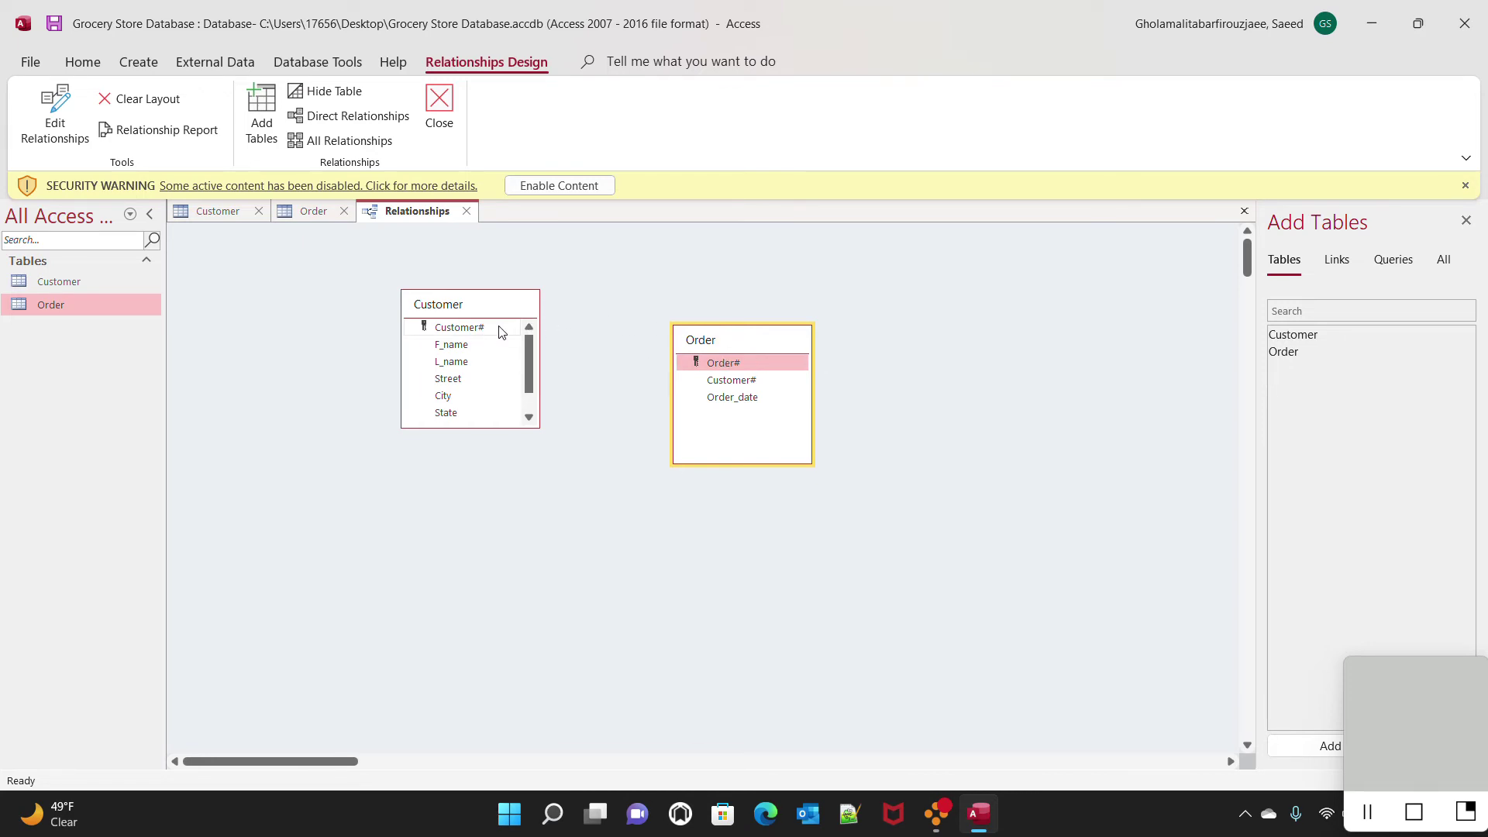
left_click_drag(500, 331, 749, 388)
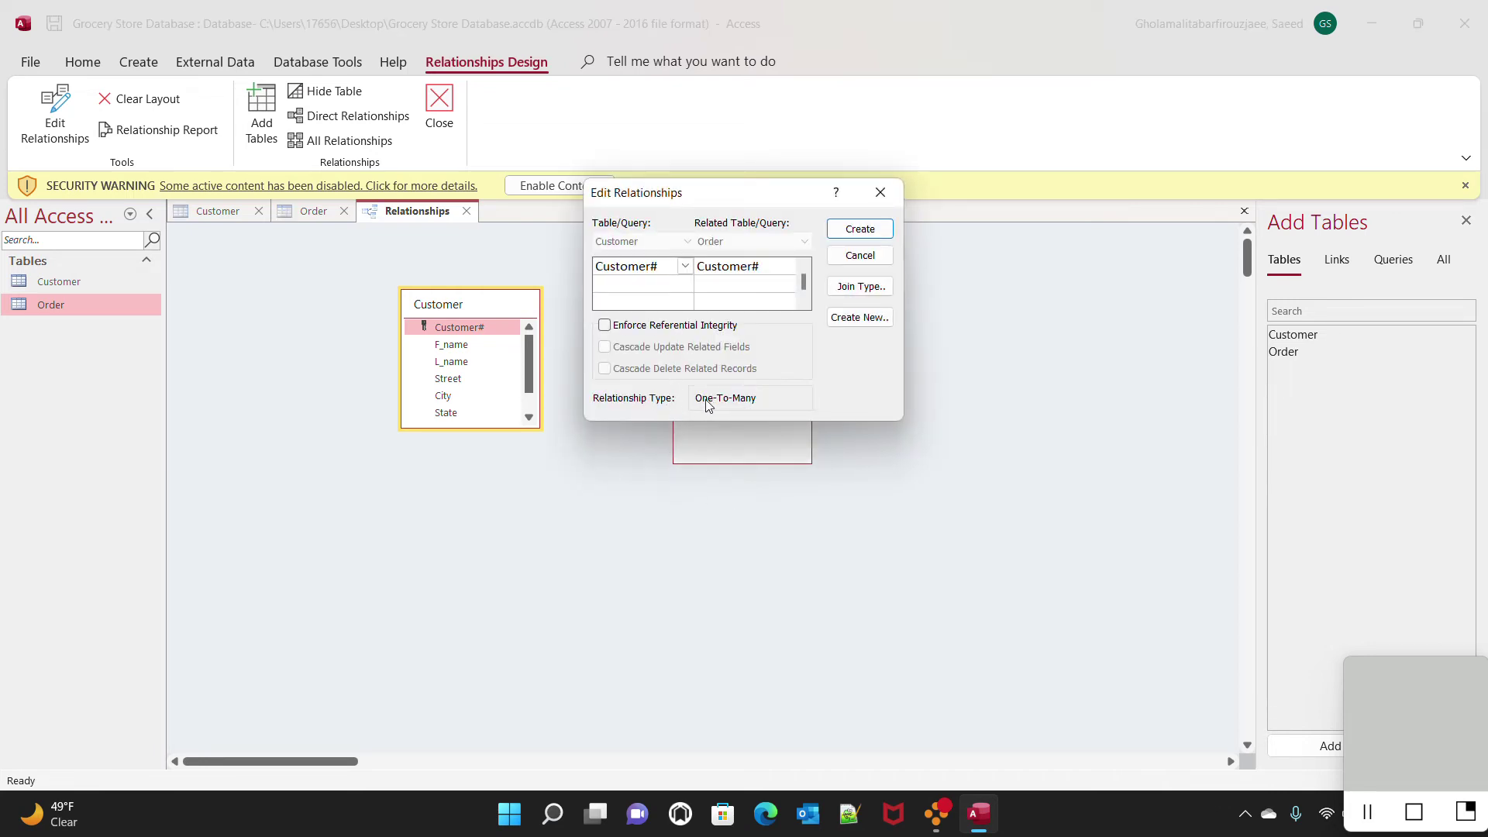
Create the one-to-many Customer–Order link on Customer#, then return to Customer's design
left_click(861, 230)
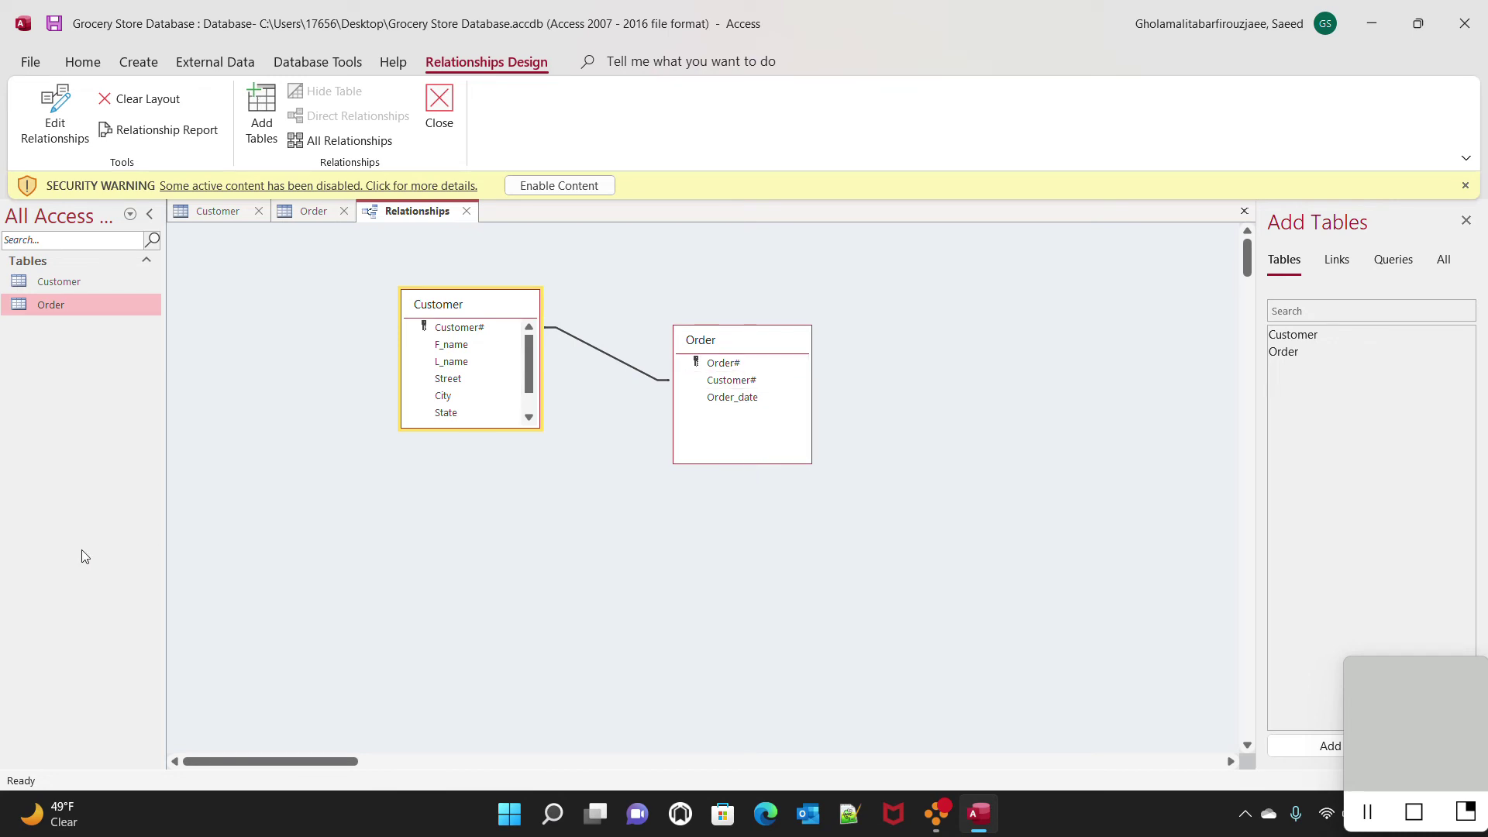
left_click(55, 25)
left_click(212, 216)
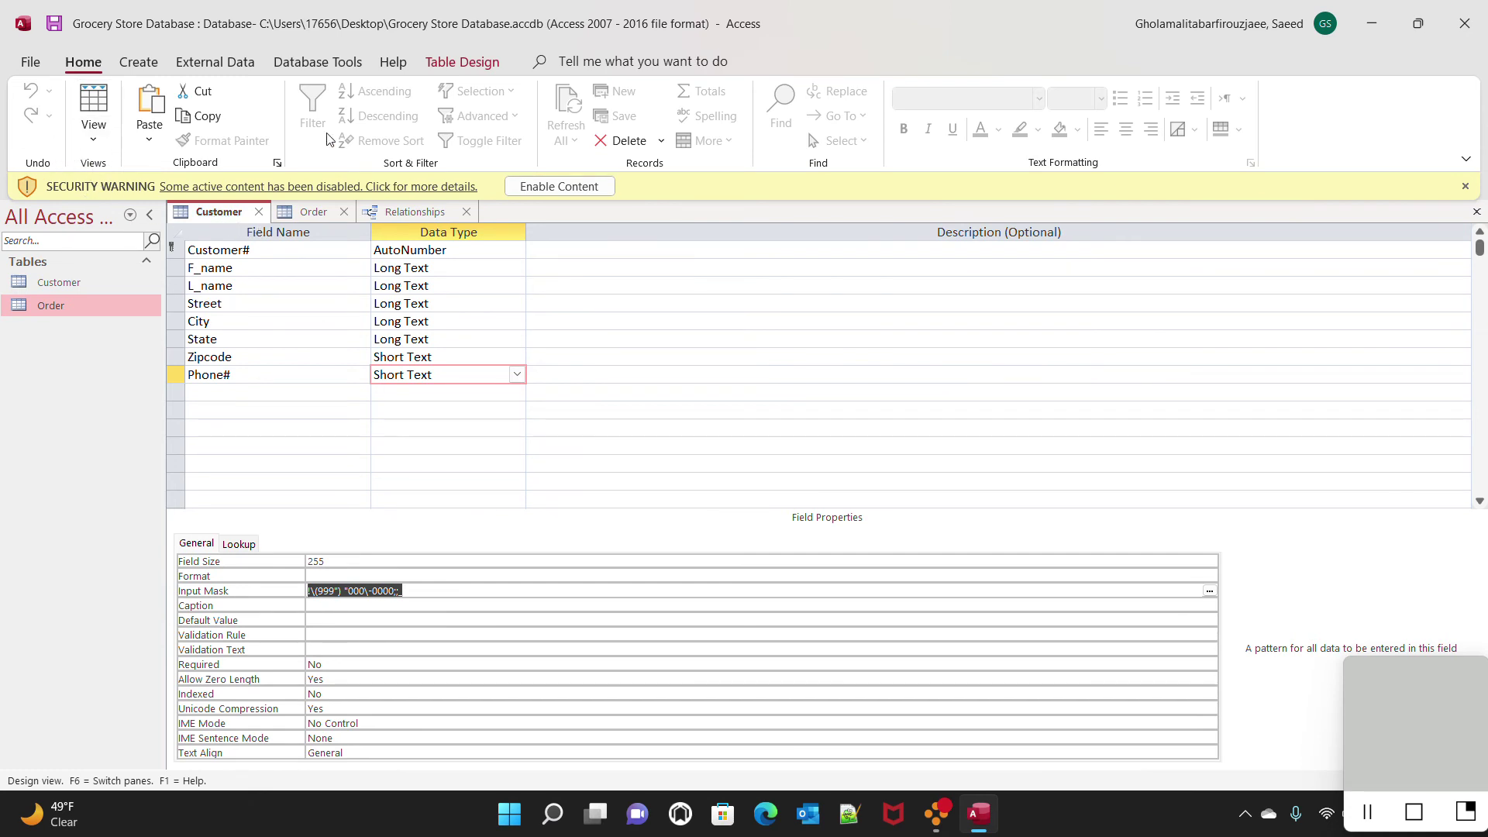
Switch the Customer table to Datasheet View for entering records
left_click(93, 138)
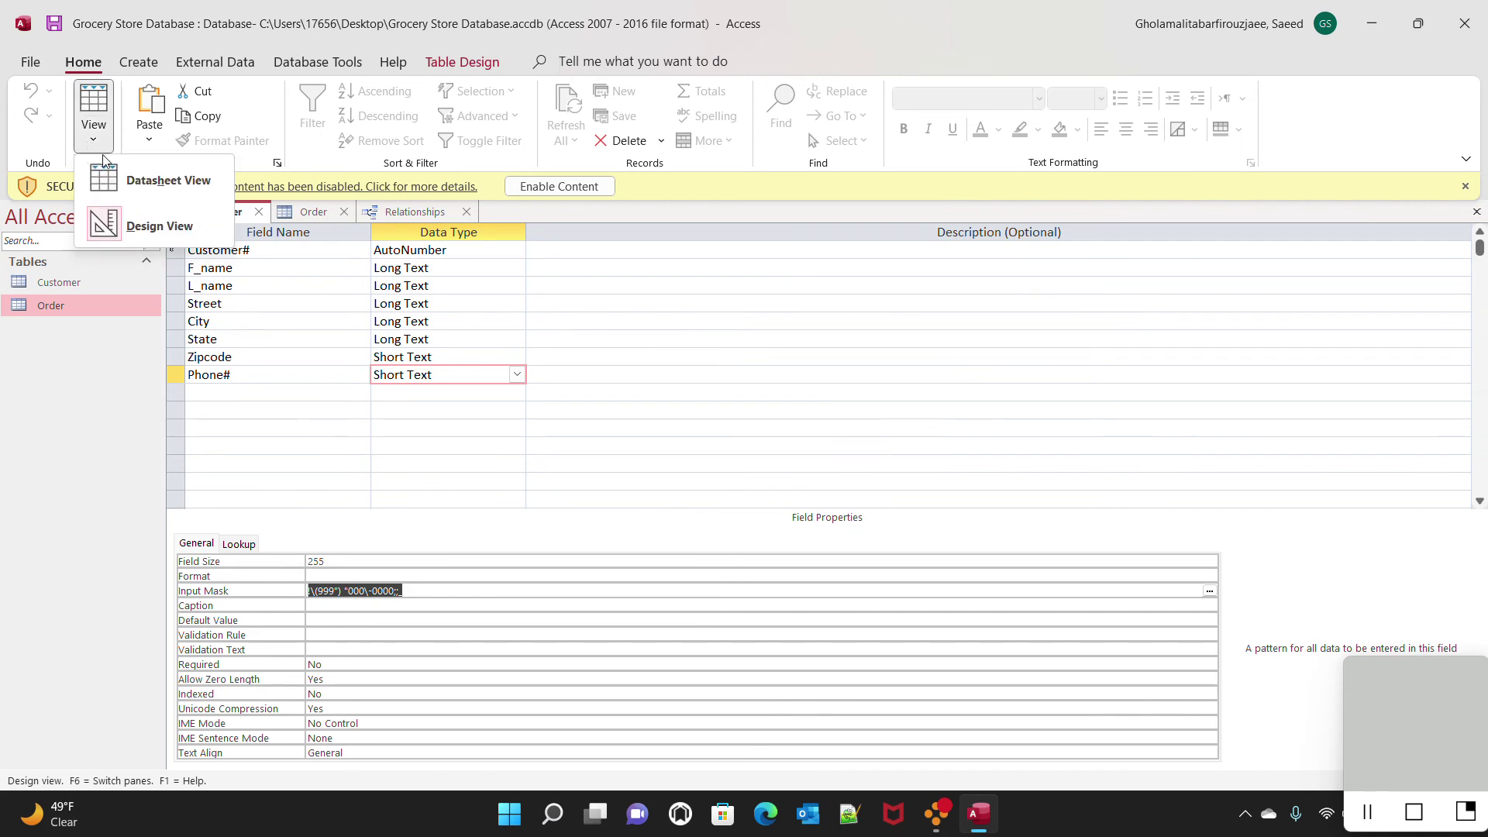
left_click(178, 180)
left_click(311, 252)
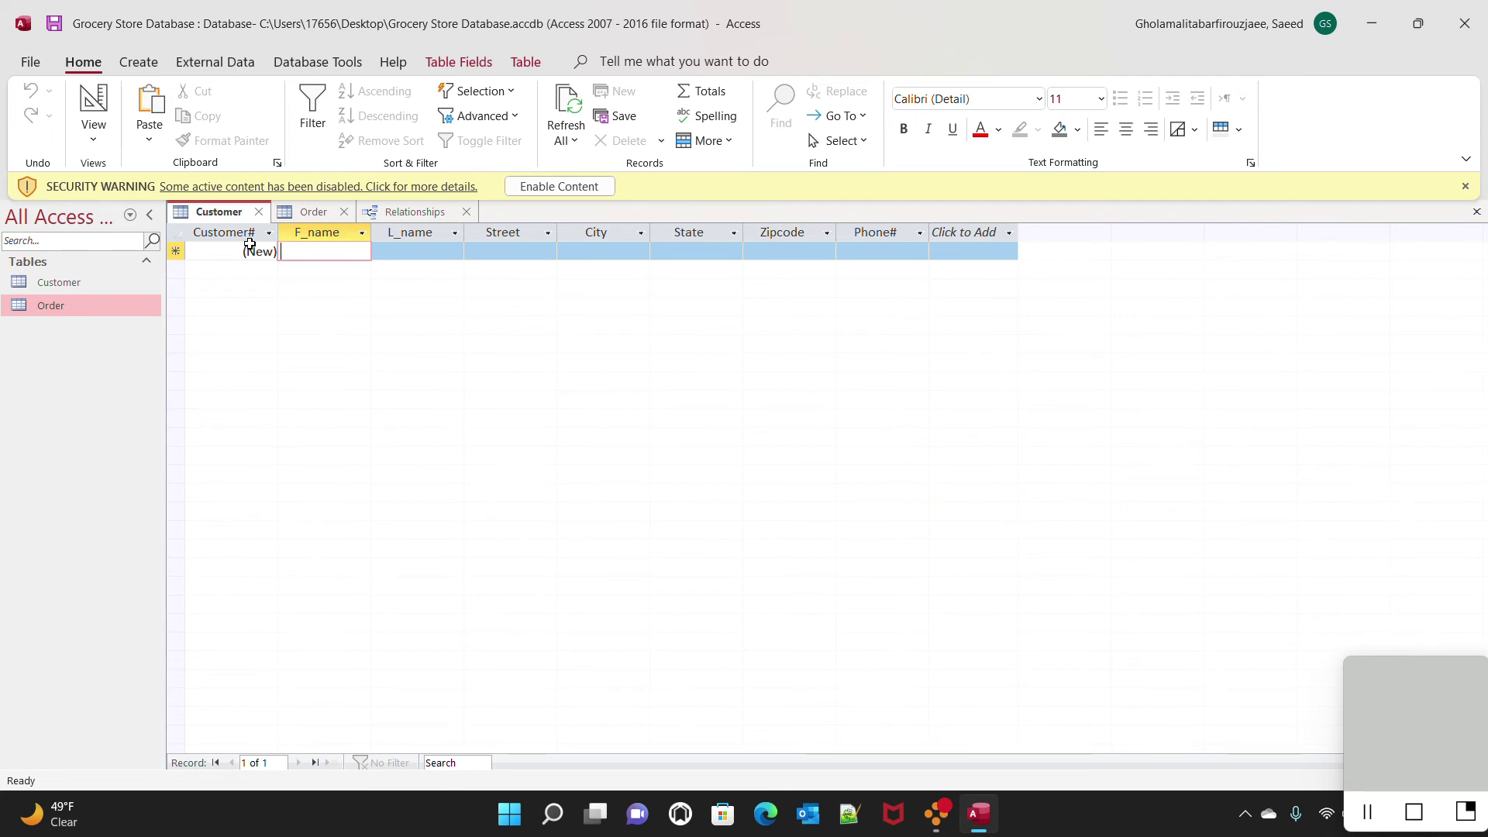
Enter the first customer's first name, last name and street address
key("Tab")
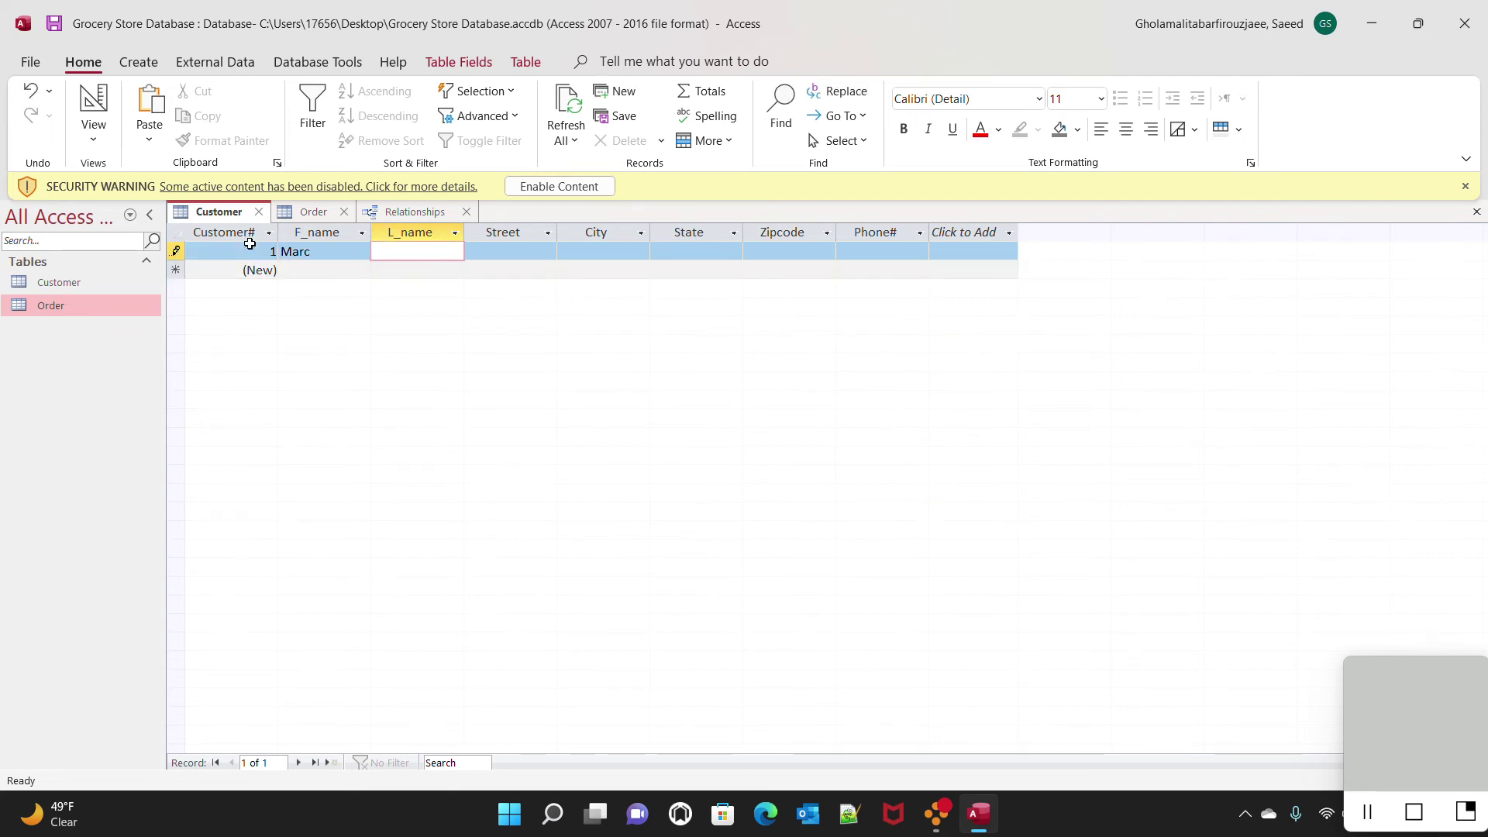
key("Tab")
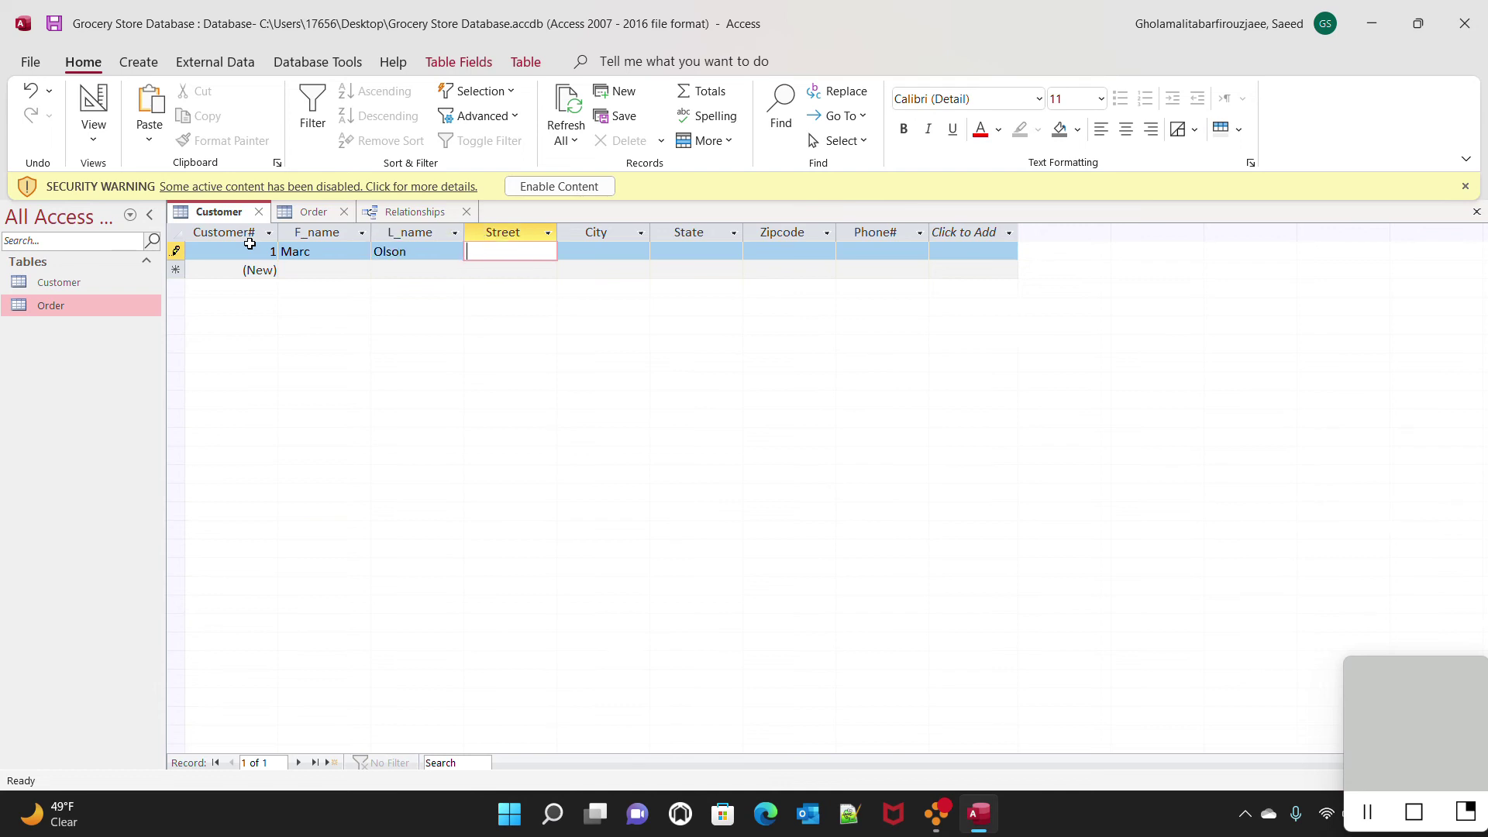
type("56-00")
key("Tab")
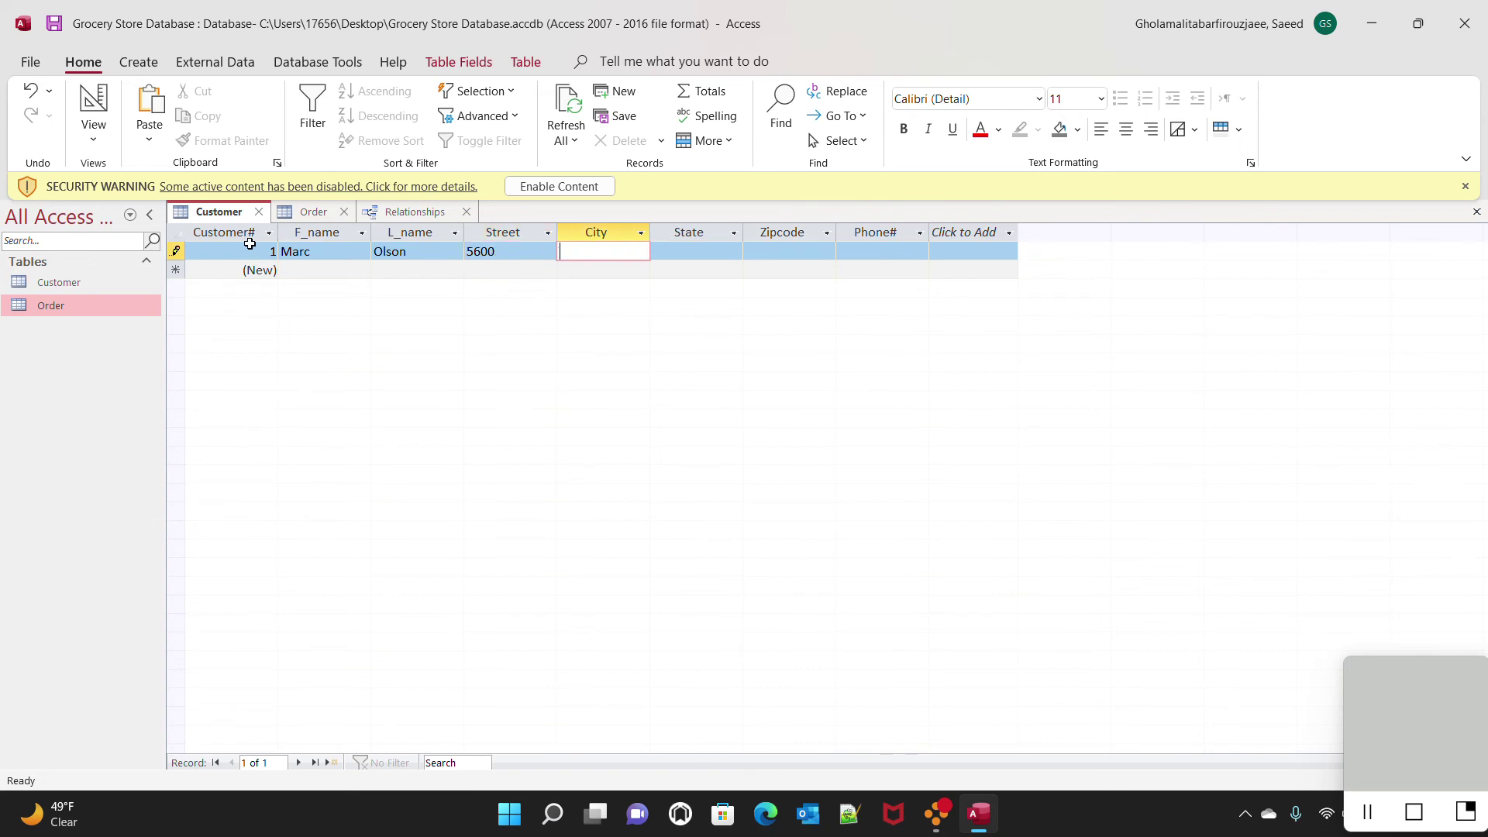
Fill in the first customer's city, state, zip code and phone number, and save record 1
type("Miami")
key("Tab")
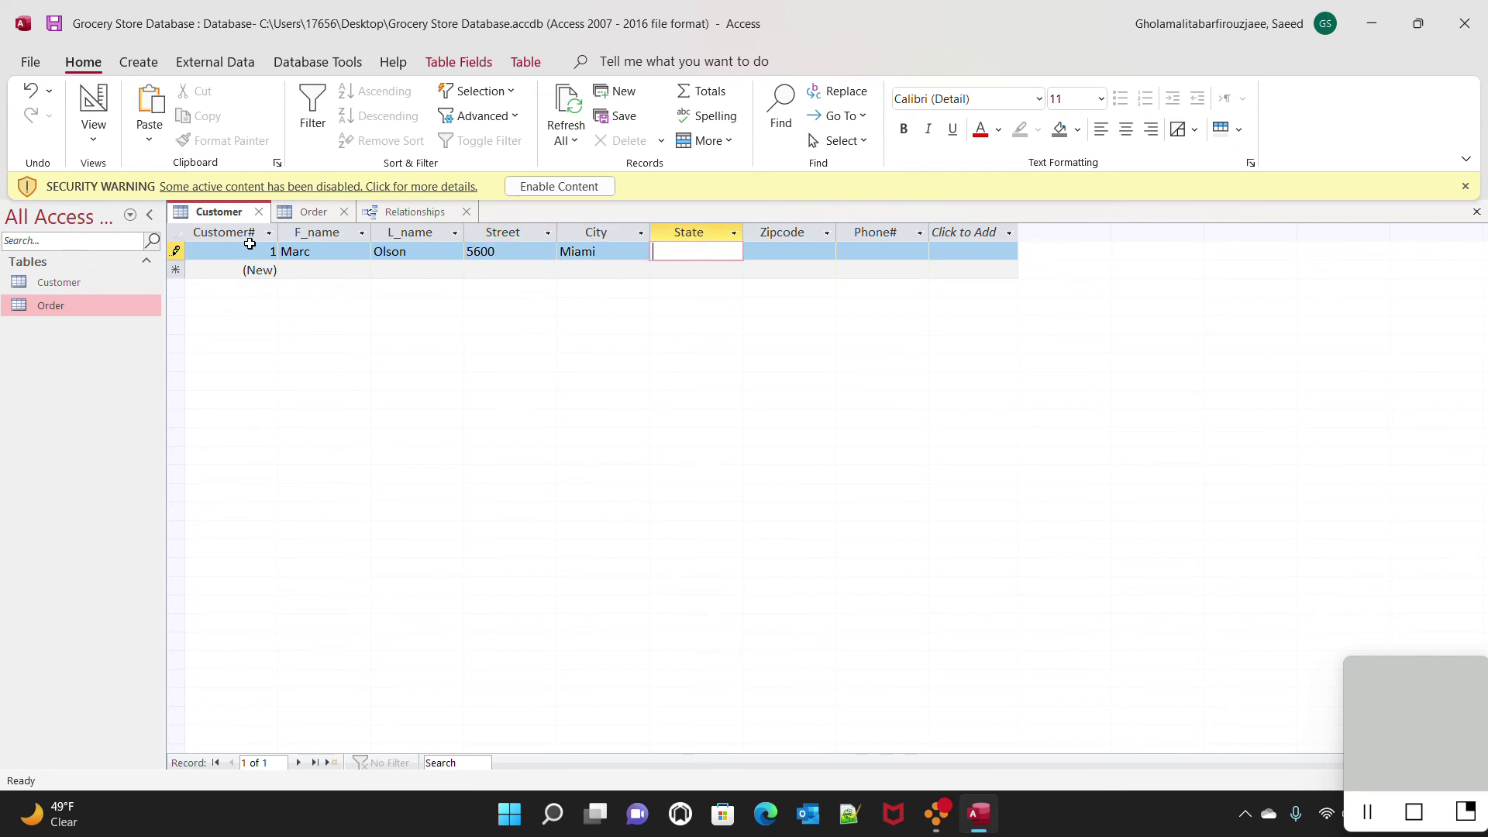
type("FL")
key("Tab")
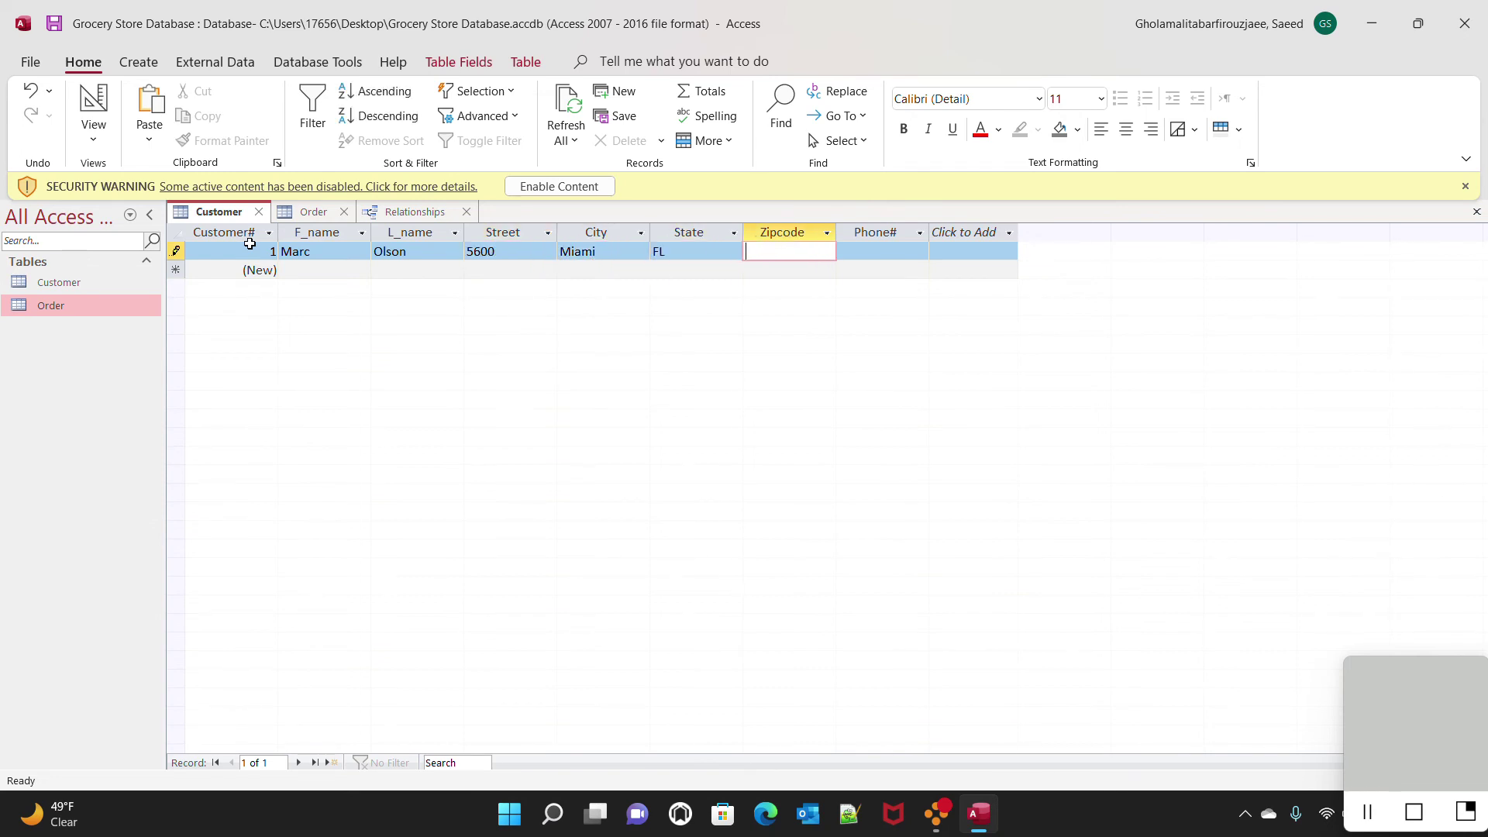
type("33102")
key("Tab")
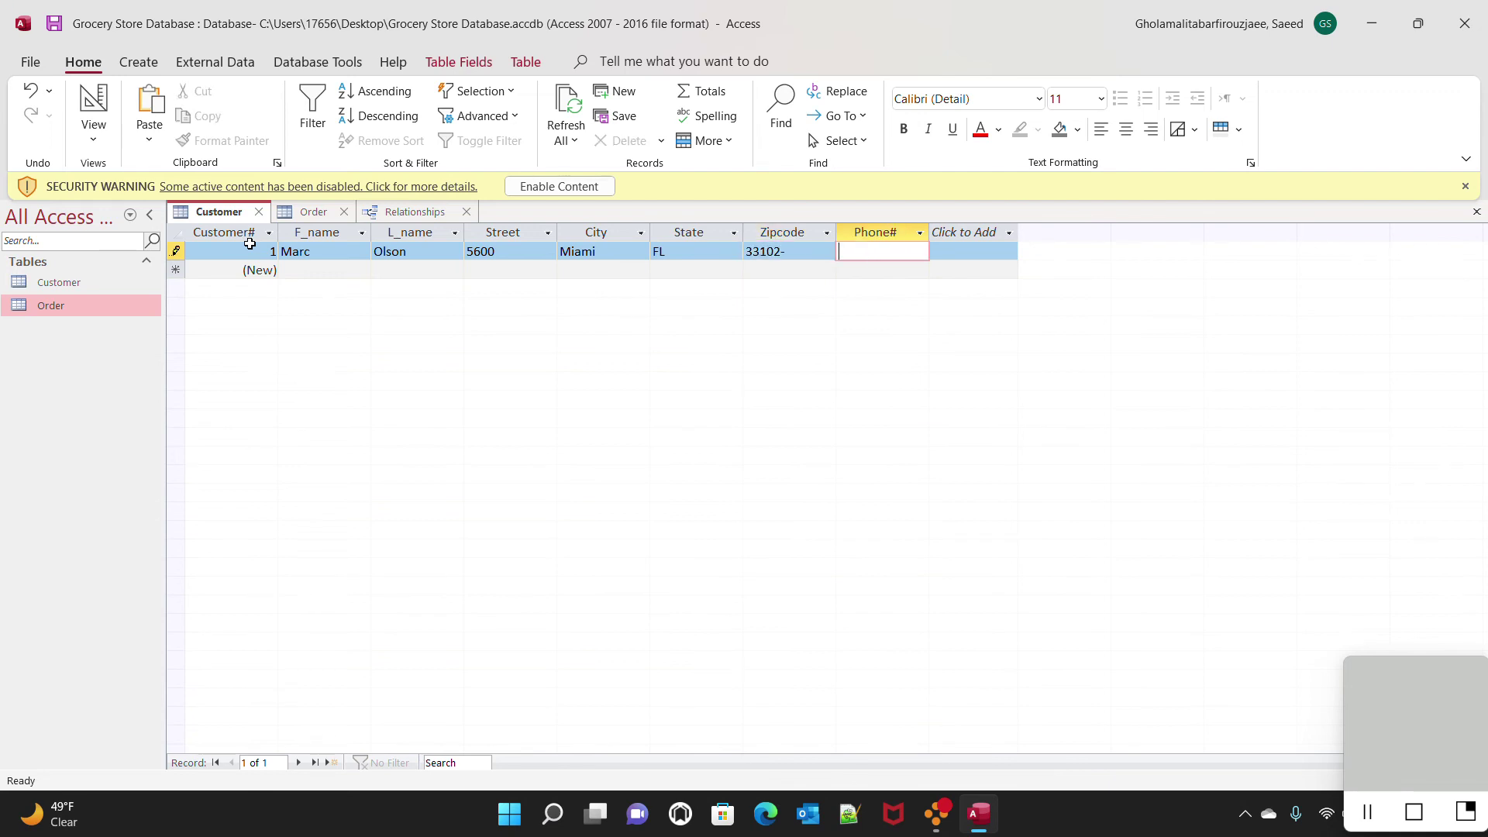
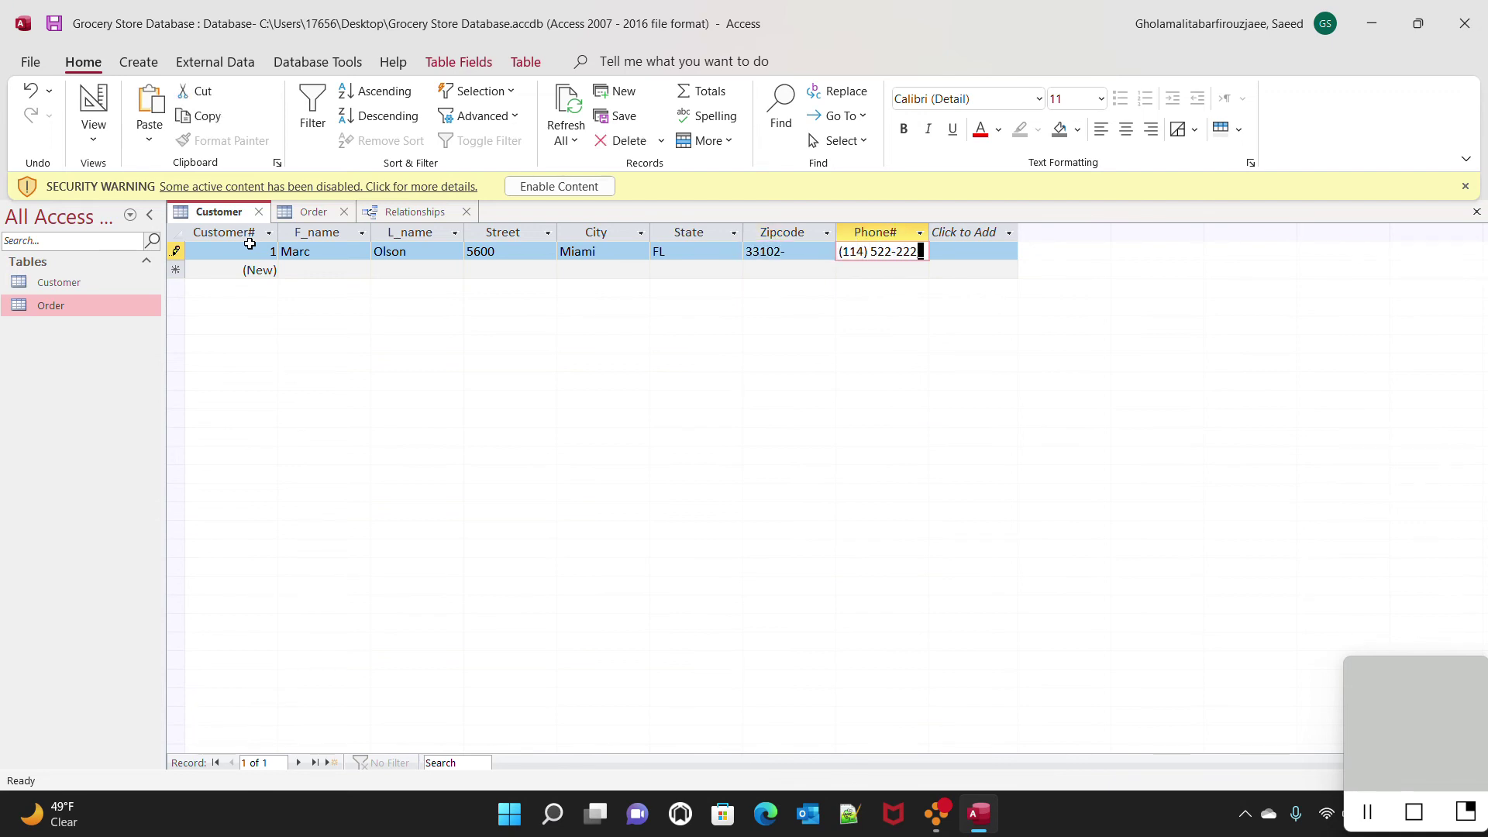
key("Tab")
key("Tab")
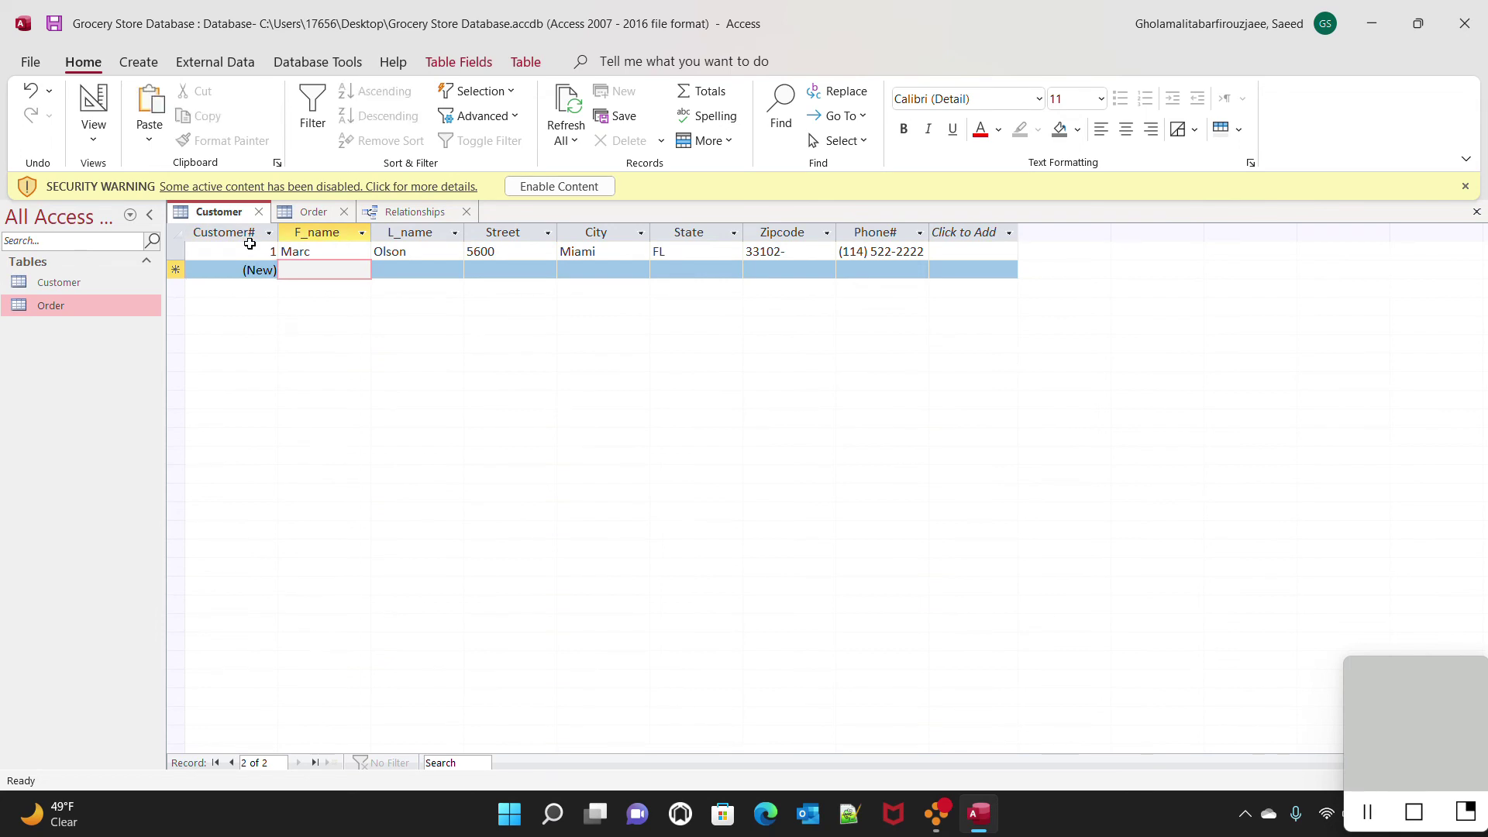
Enter the second customer's first name, last name and street, correcting a typo in the street
key("Tab")
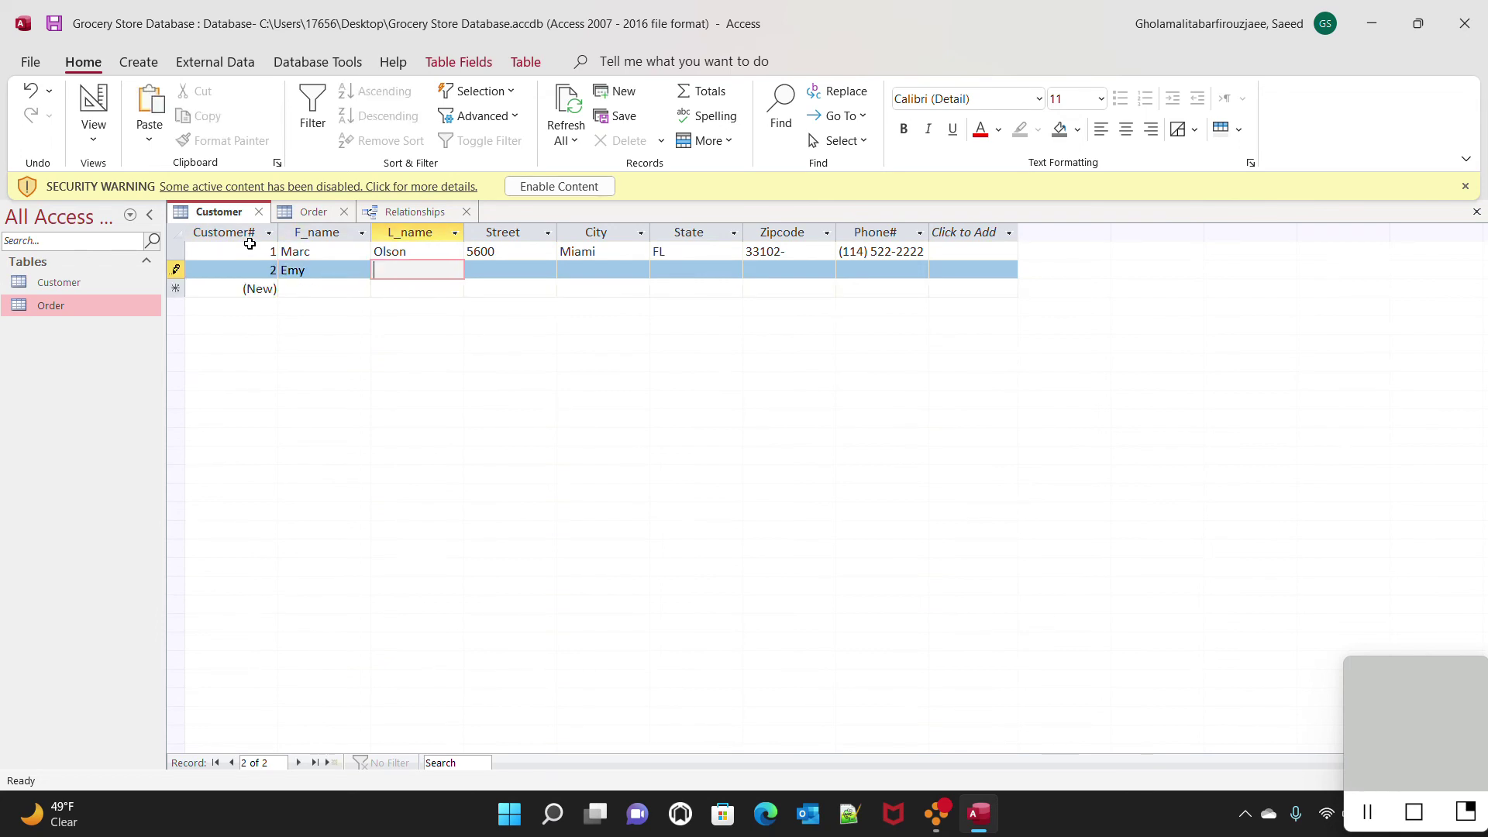
key("Tab")
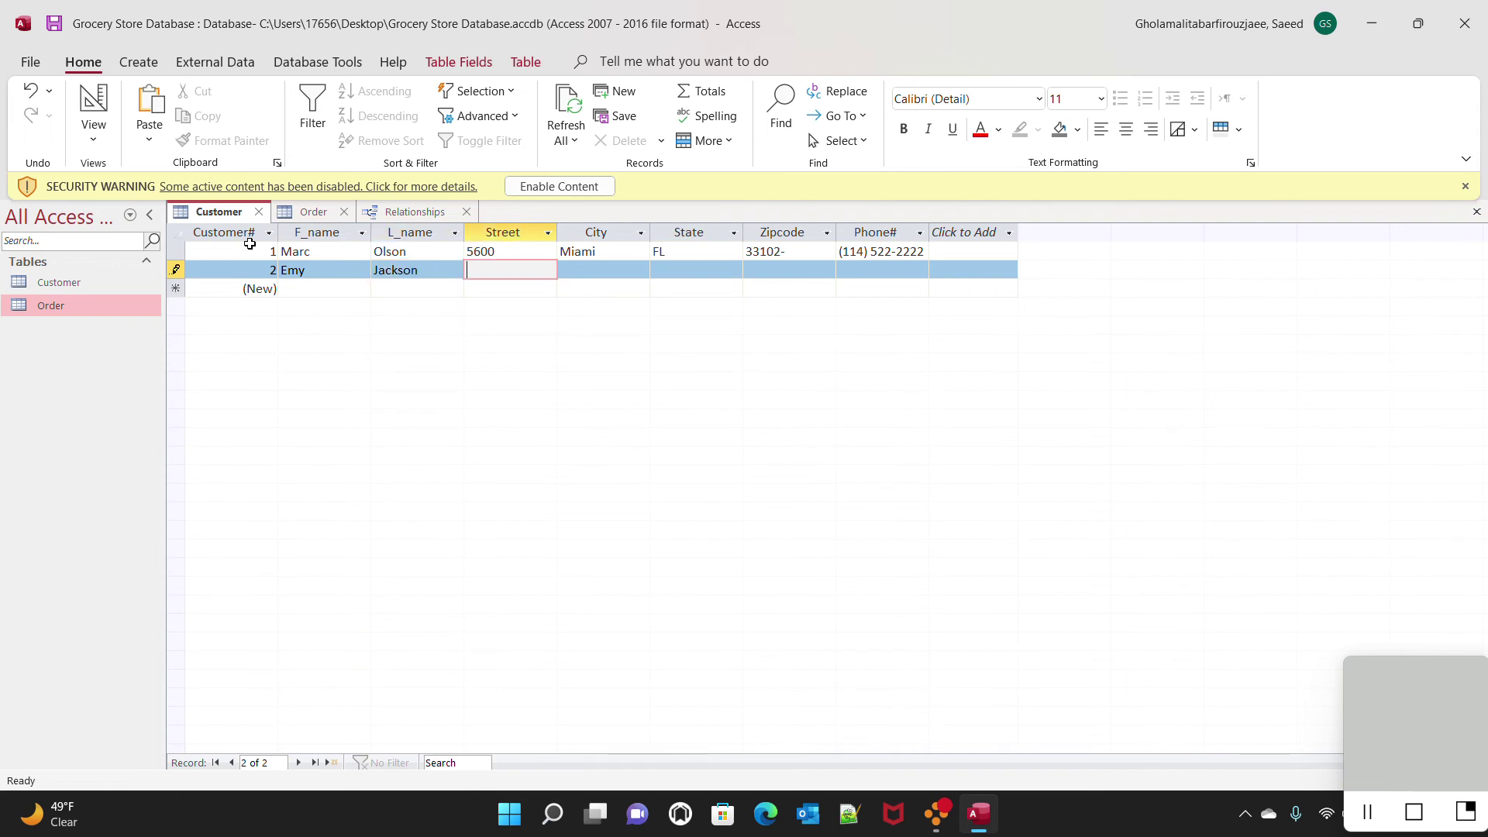
Complete the second customer's city, state, zip and phone, save it, and open the Order table
key("Tab")
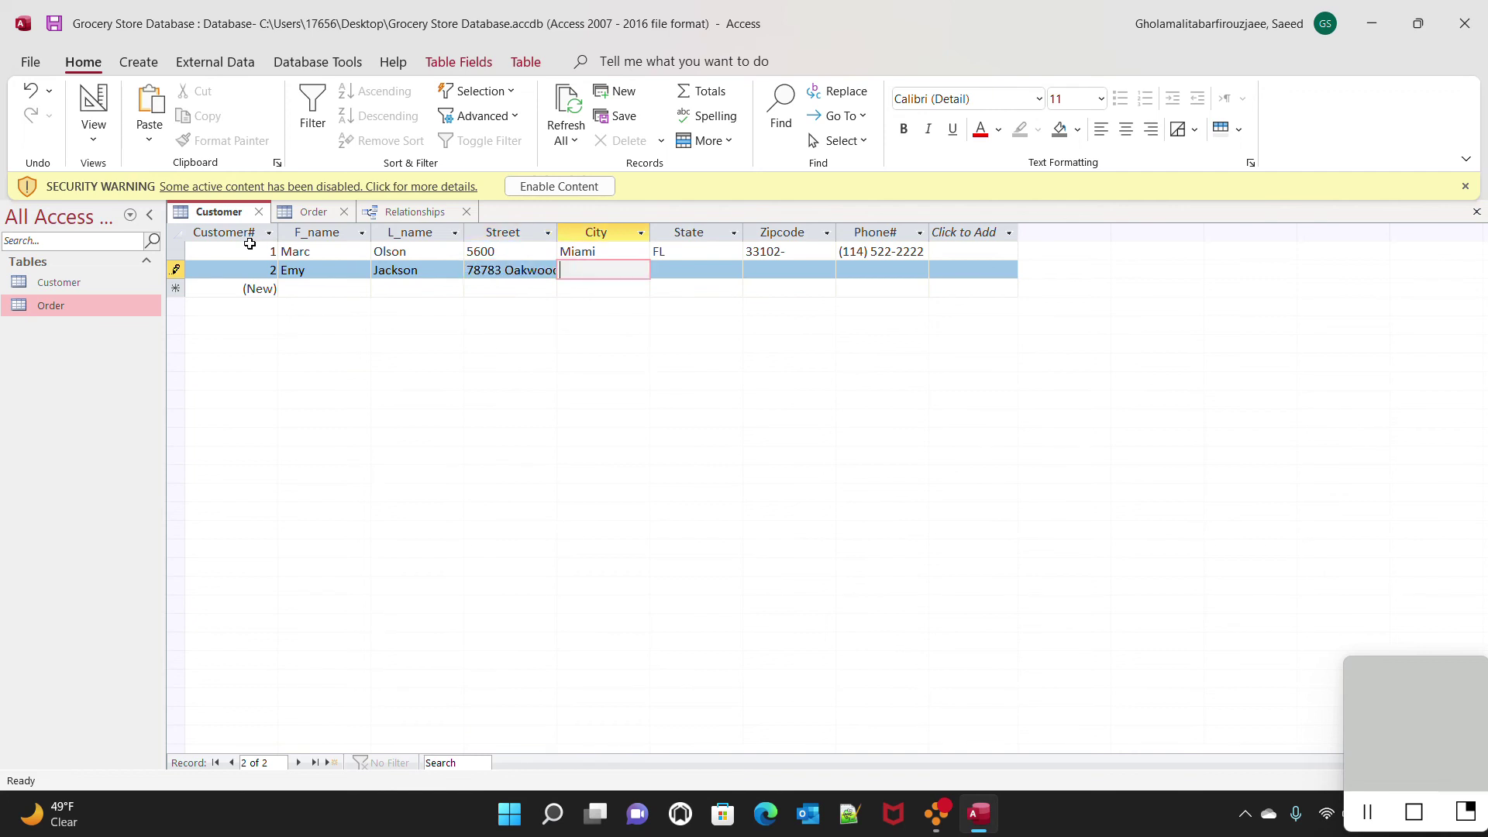
type("San")
type(" Fransico")
key("BackSpace")
key("BackSpace")
type("cisco")
key("Tab")
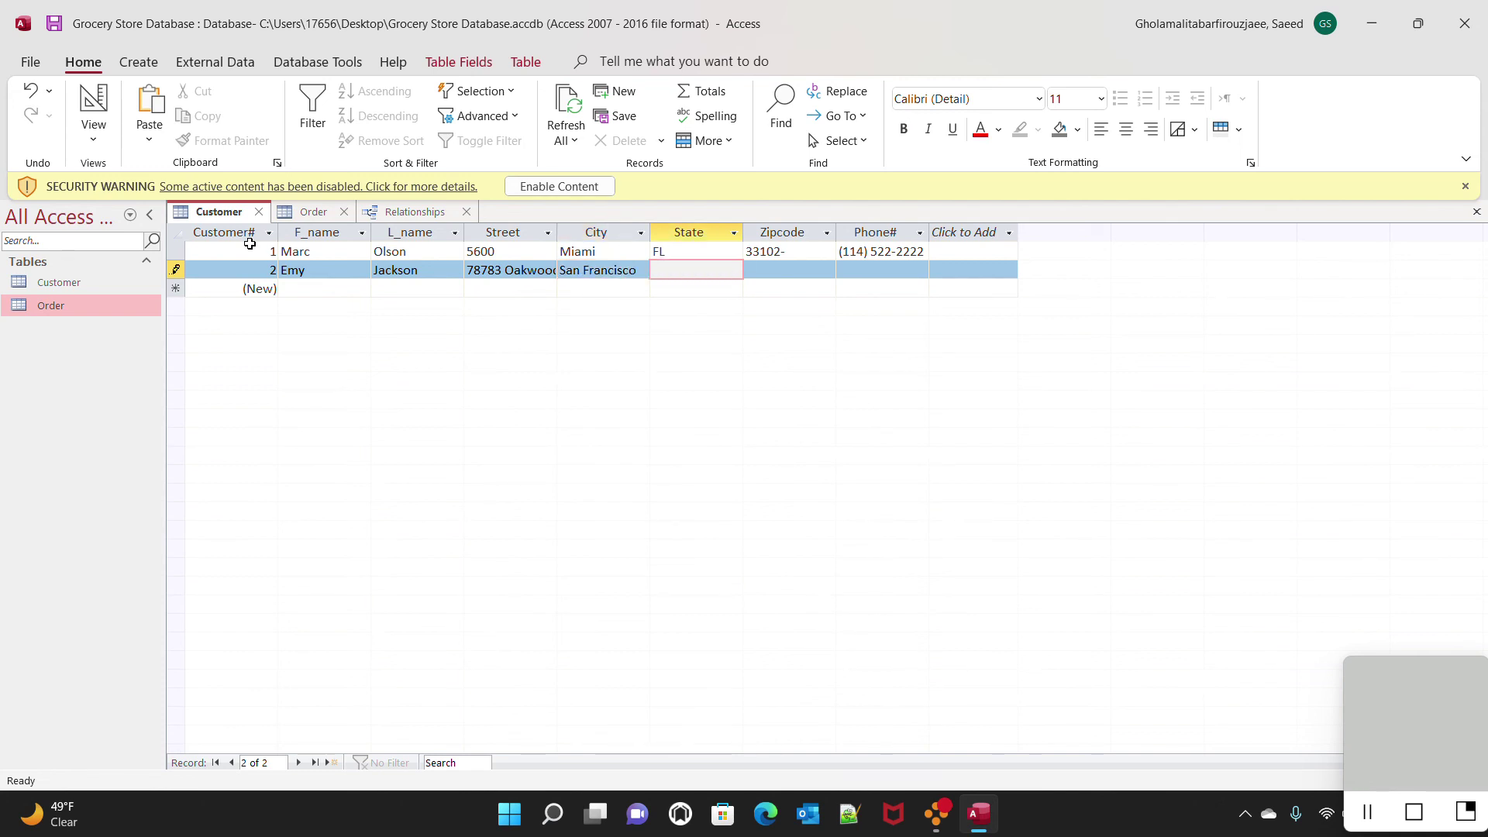
type("CA")
key("Tab")
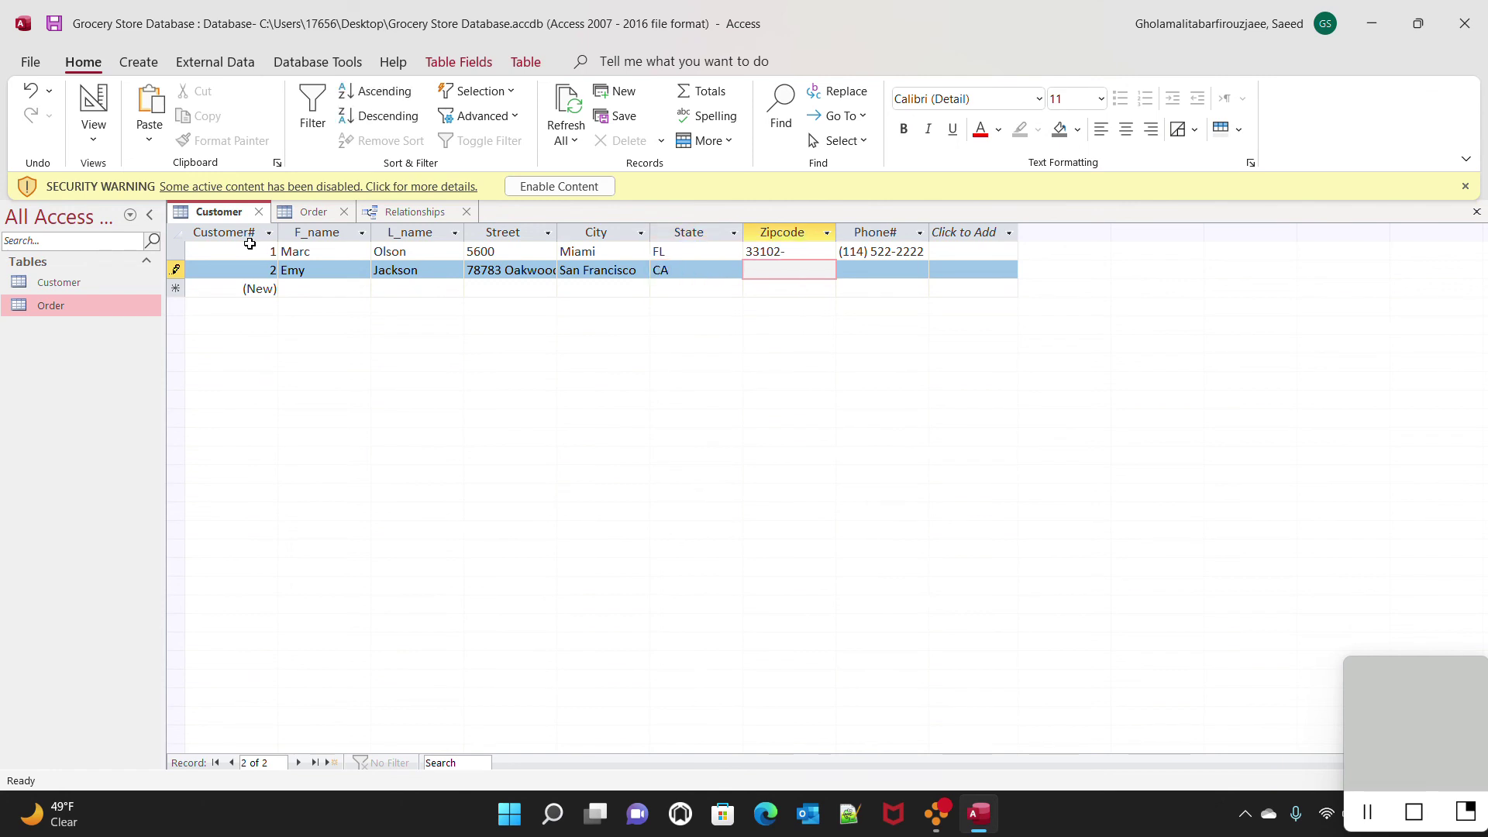
type("455445555")
key("Tab")
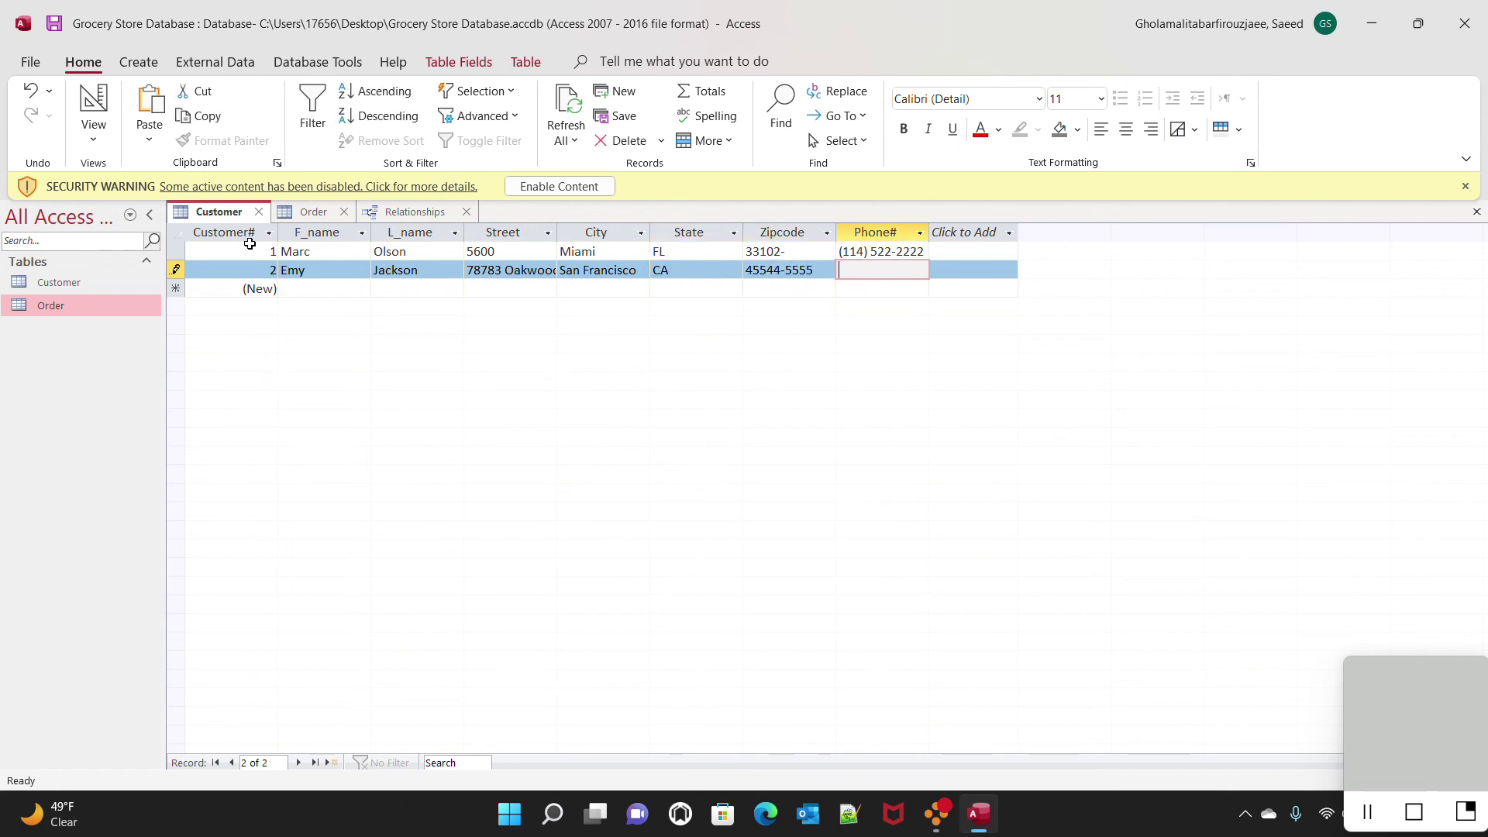
key("Tab")
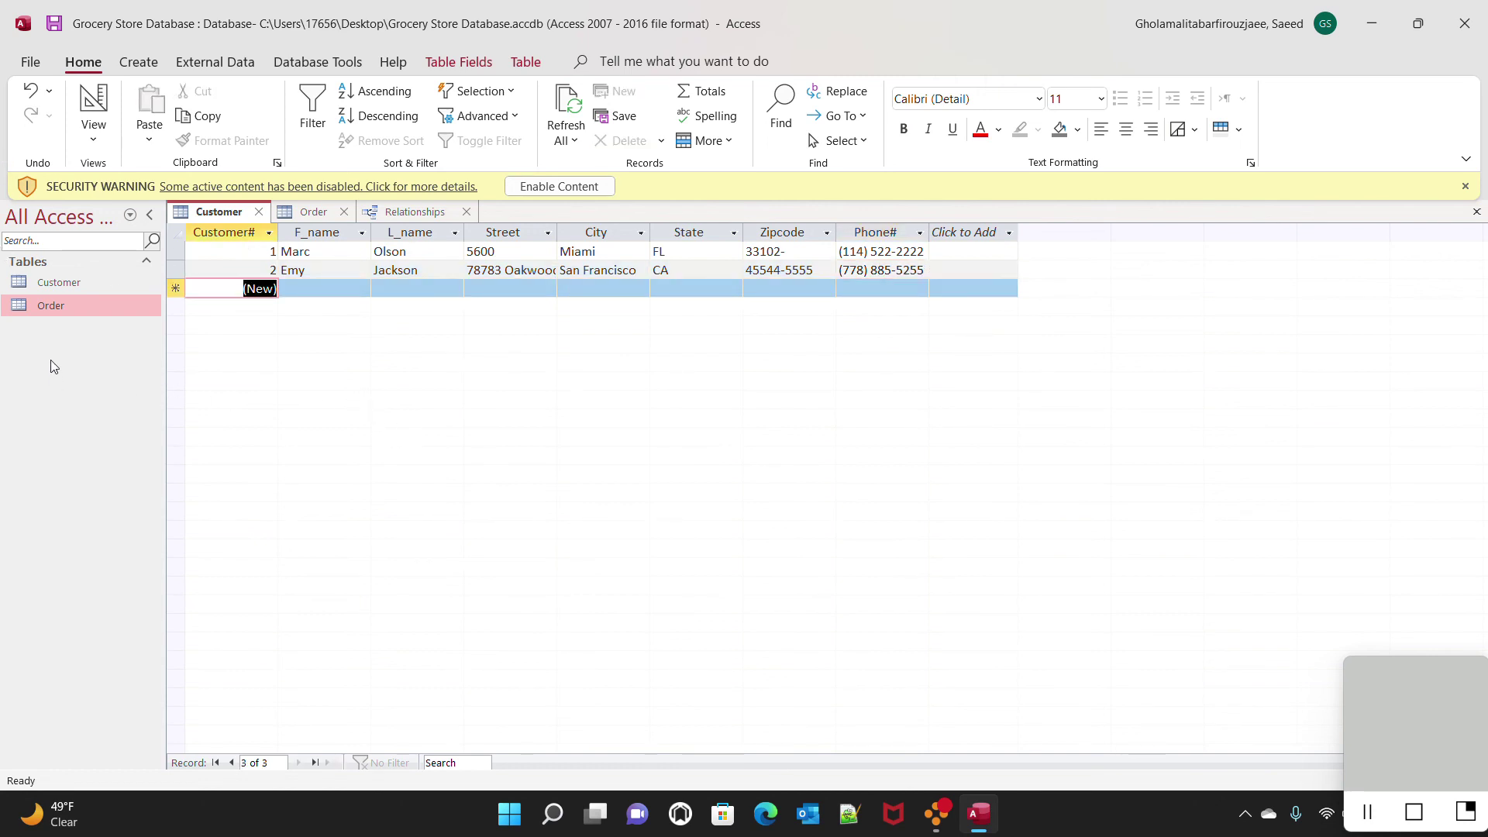
double_click(58, 306)
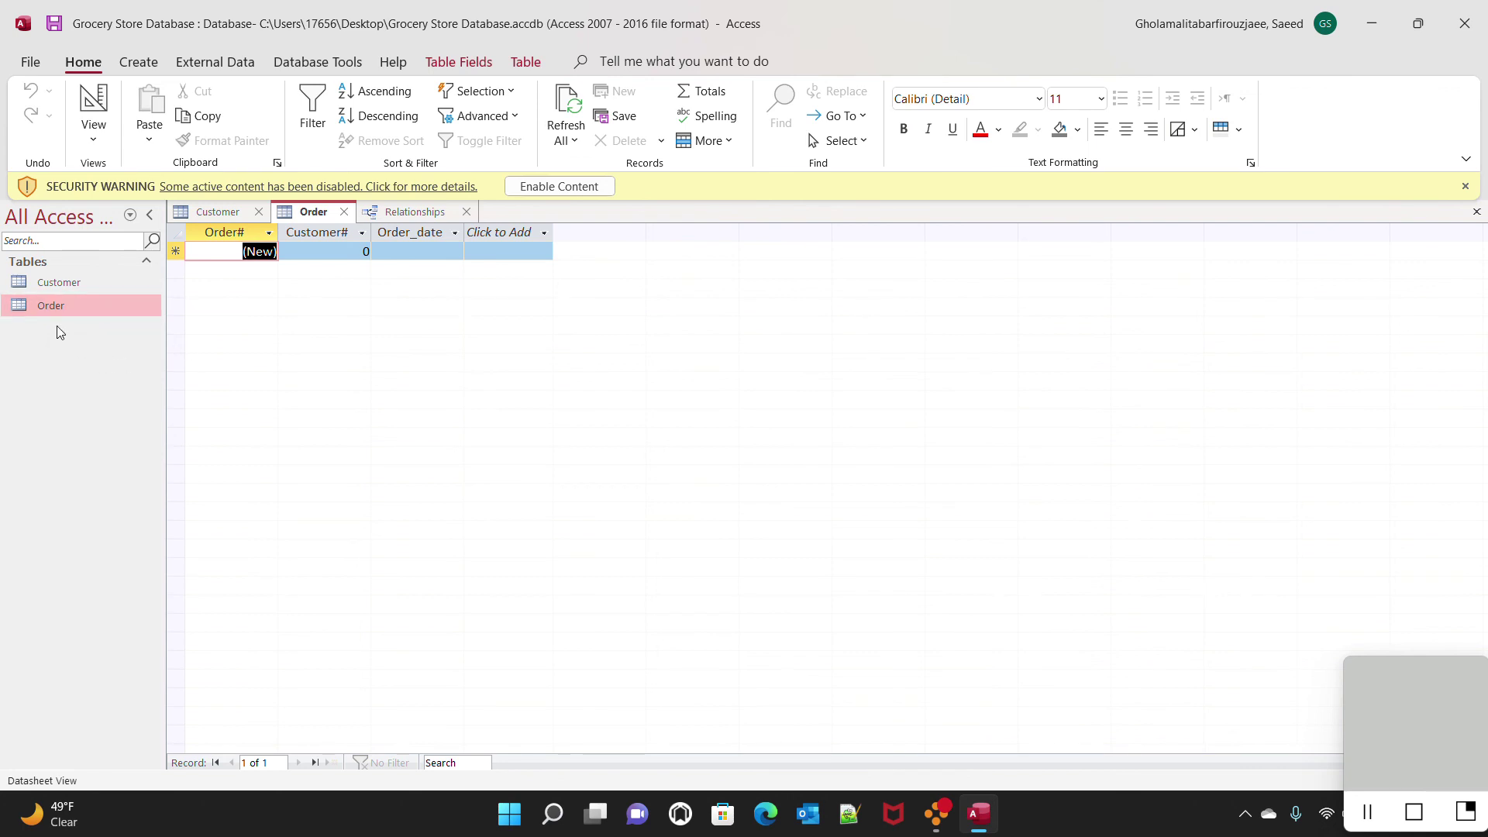
Create order 1 for Customer# 1 with order date 11/9/2022 from the date picker
left_click(331, 248)
key("BackSpace")
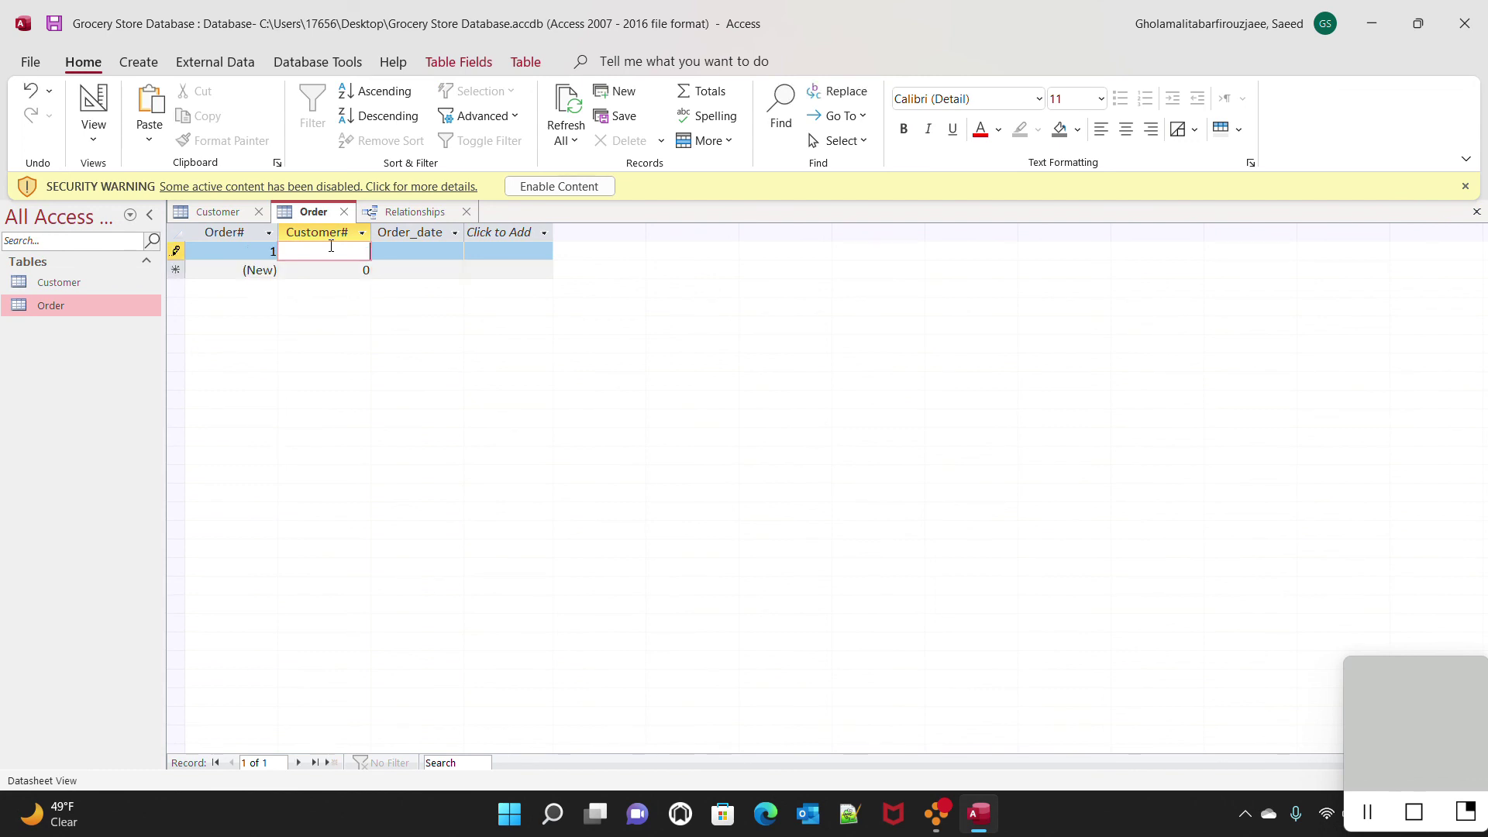
key("Tab")
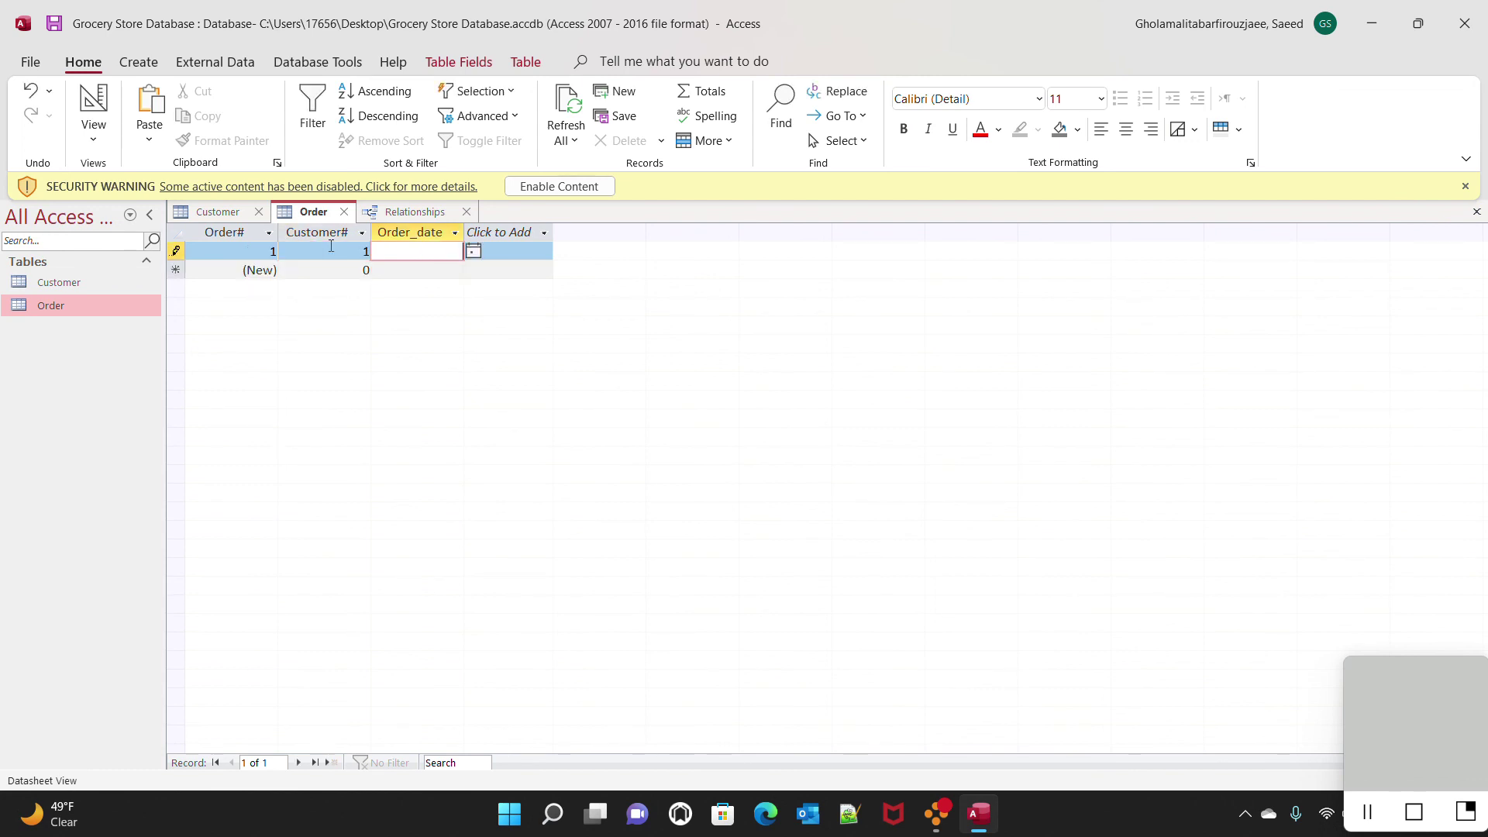
left_click(473, 252)
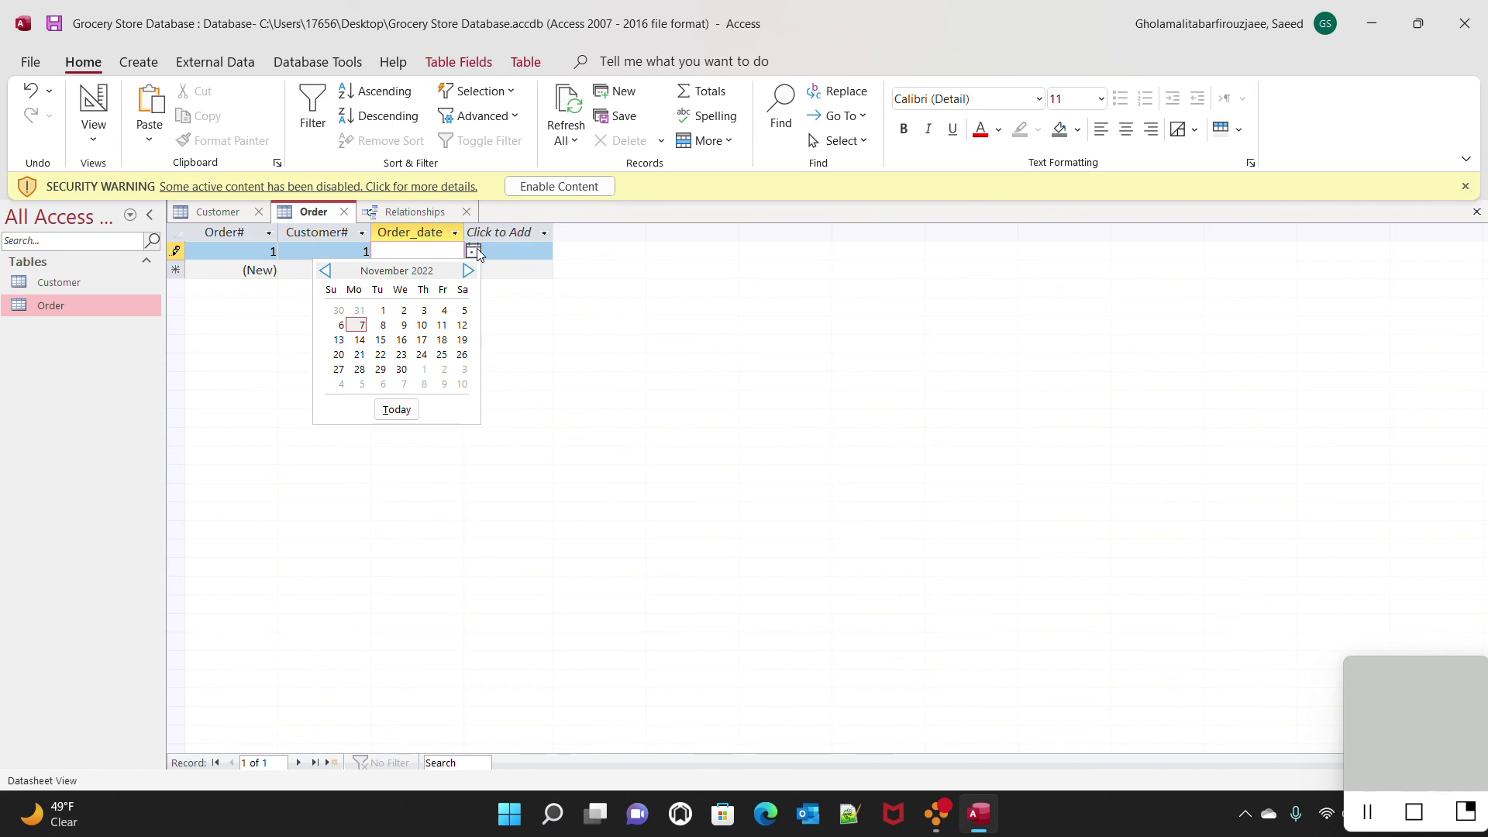
left_click(403, 326)
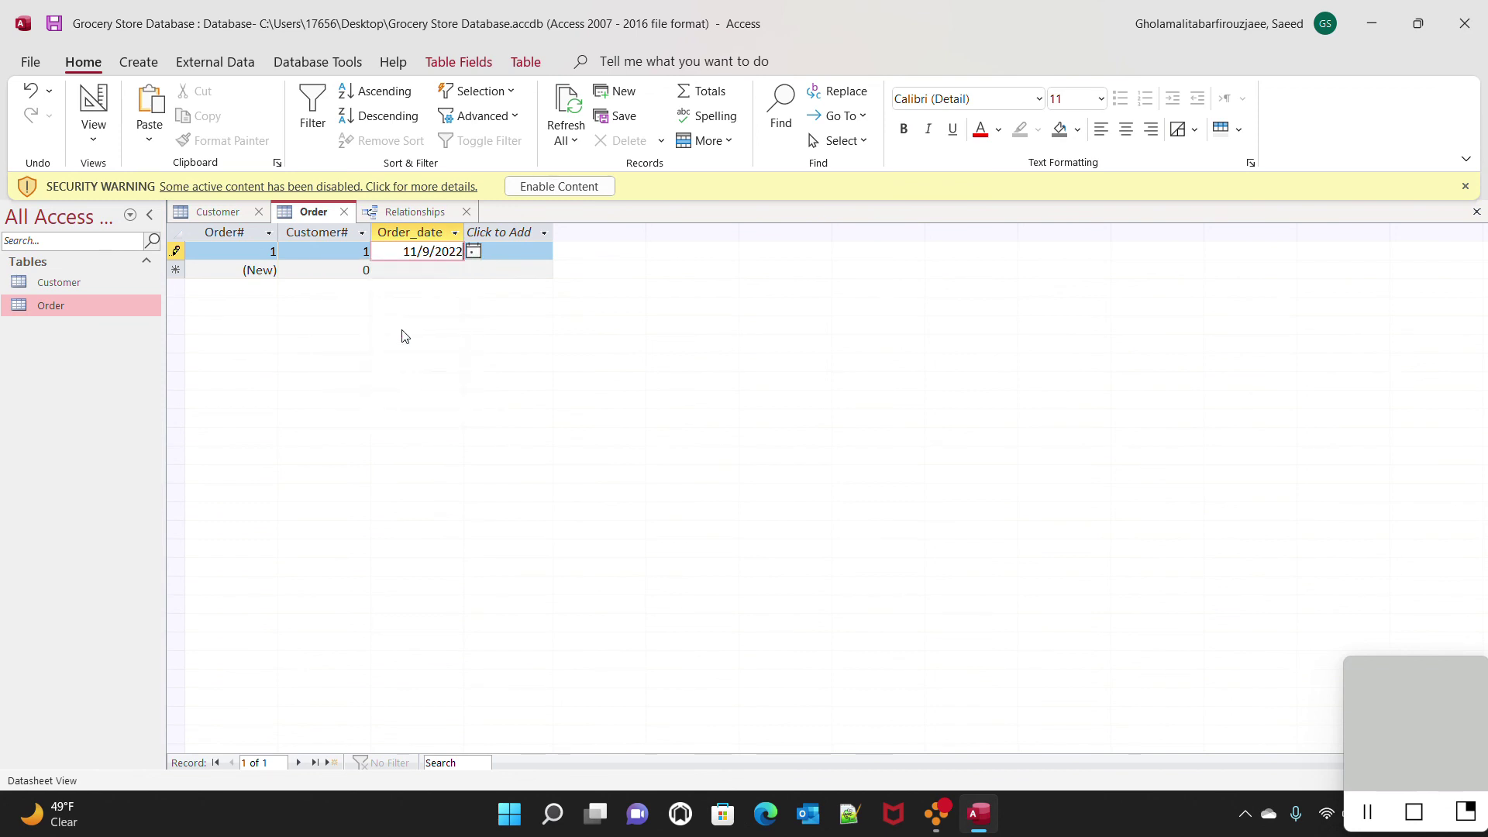
left_click(315, 272)
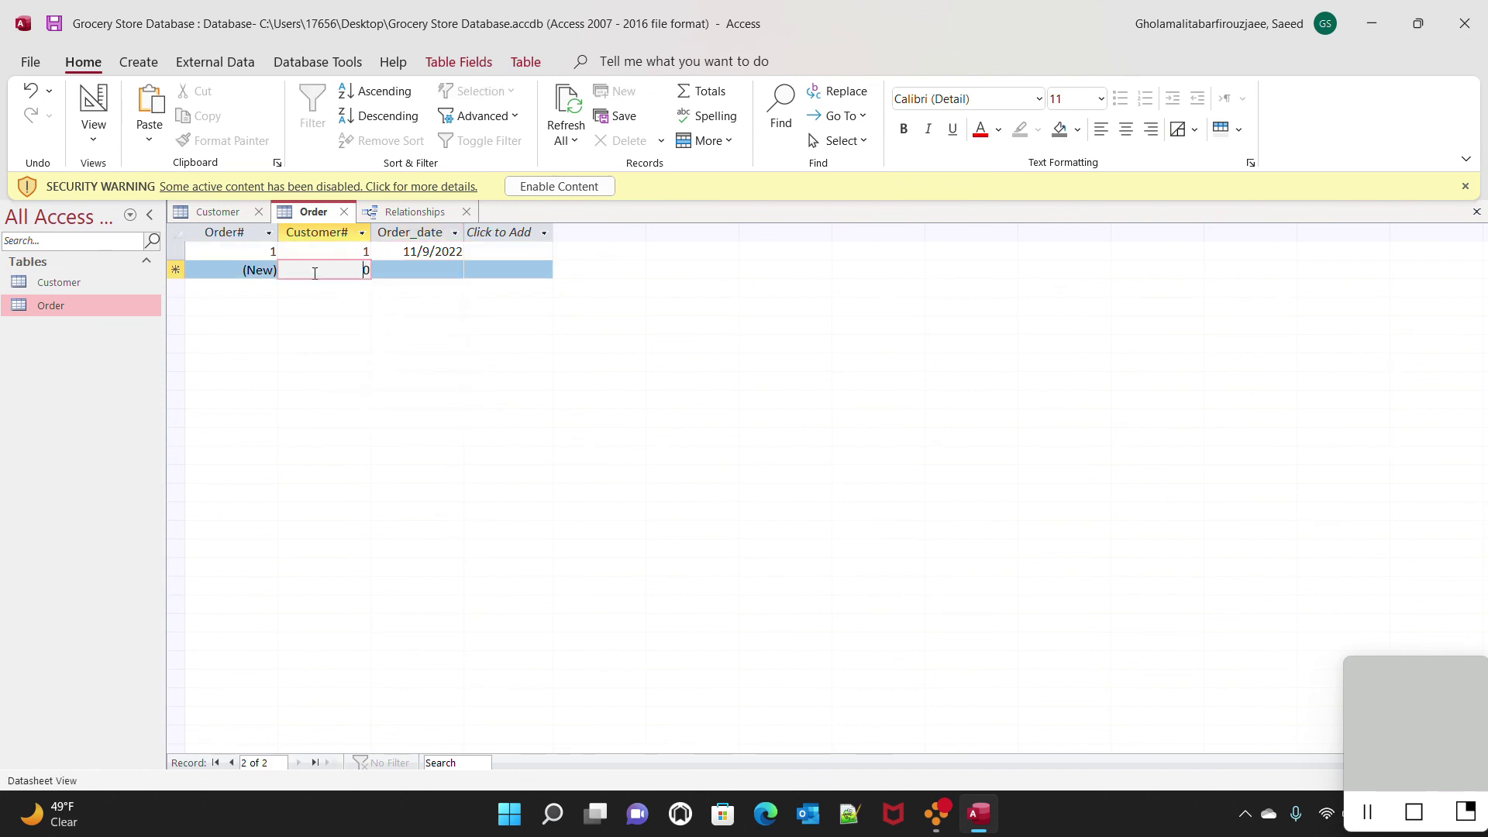
Set the new order's Customer# to 1, date it 11/15/2022, and save order 2
key("Delete")
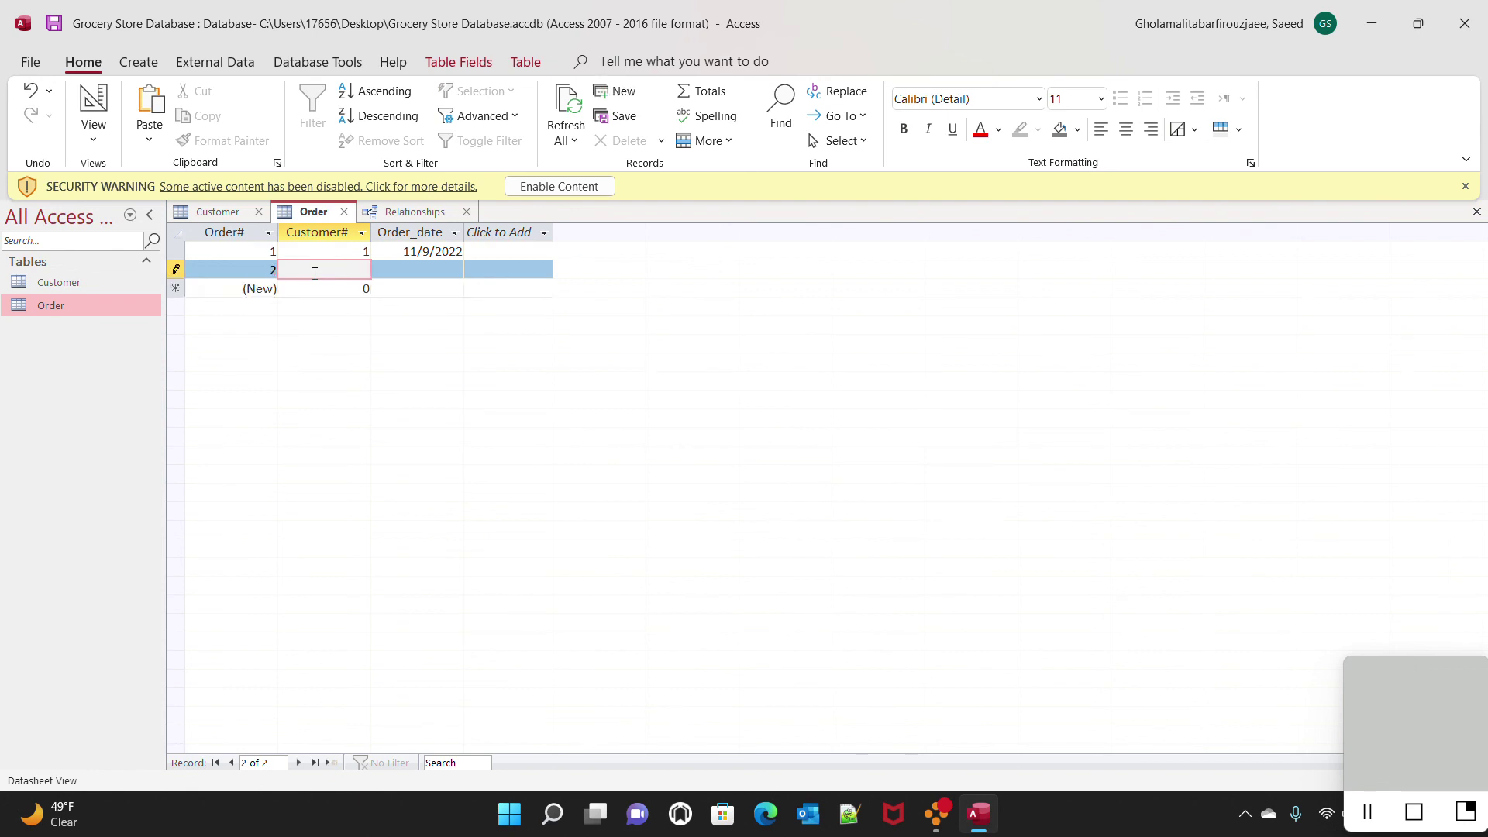
type("1")
key("Tab")
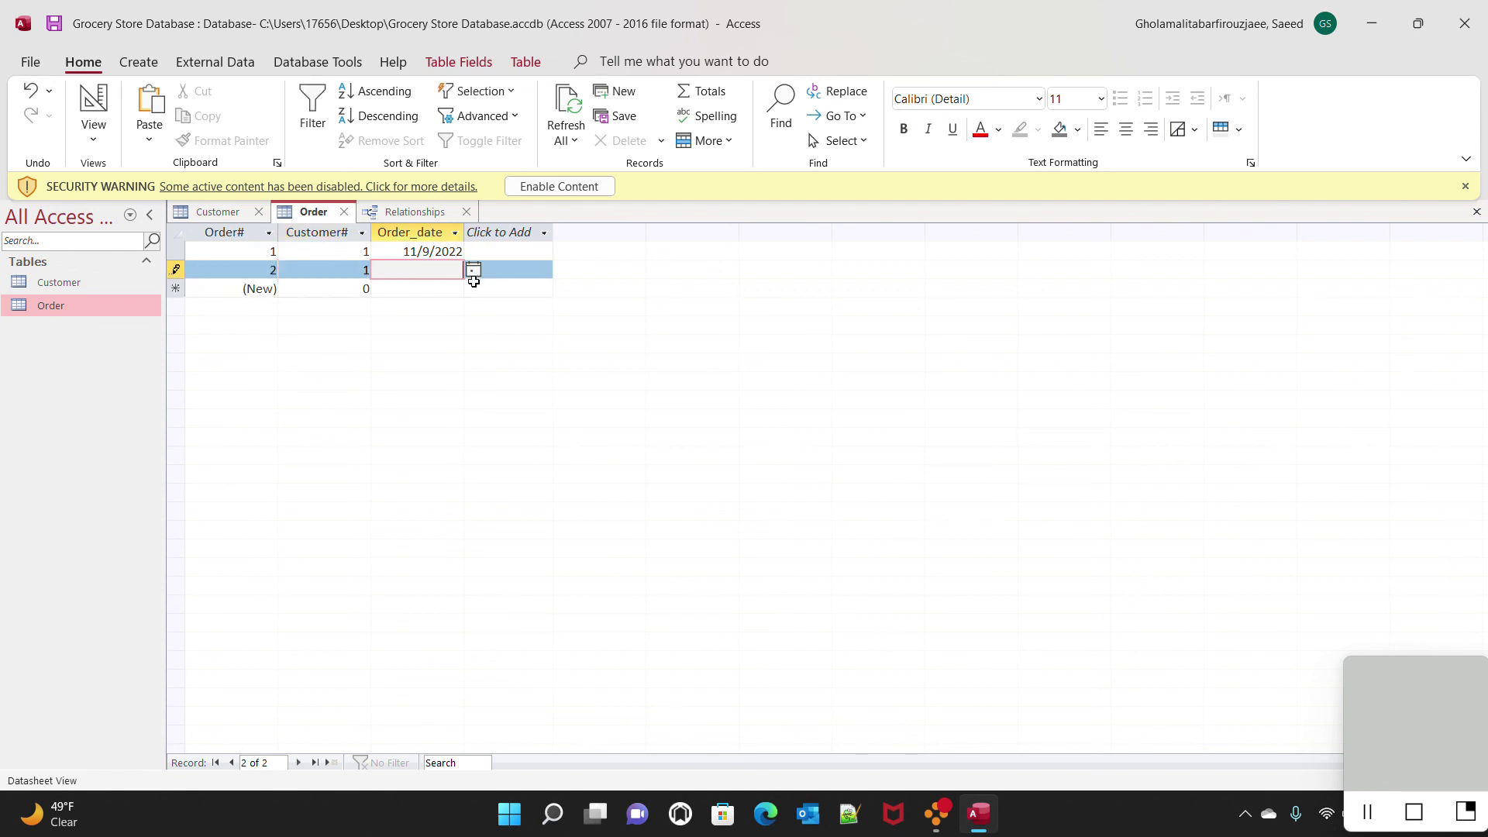
left_click(473, 269)
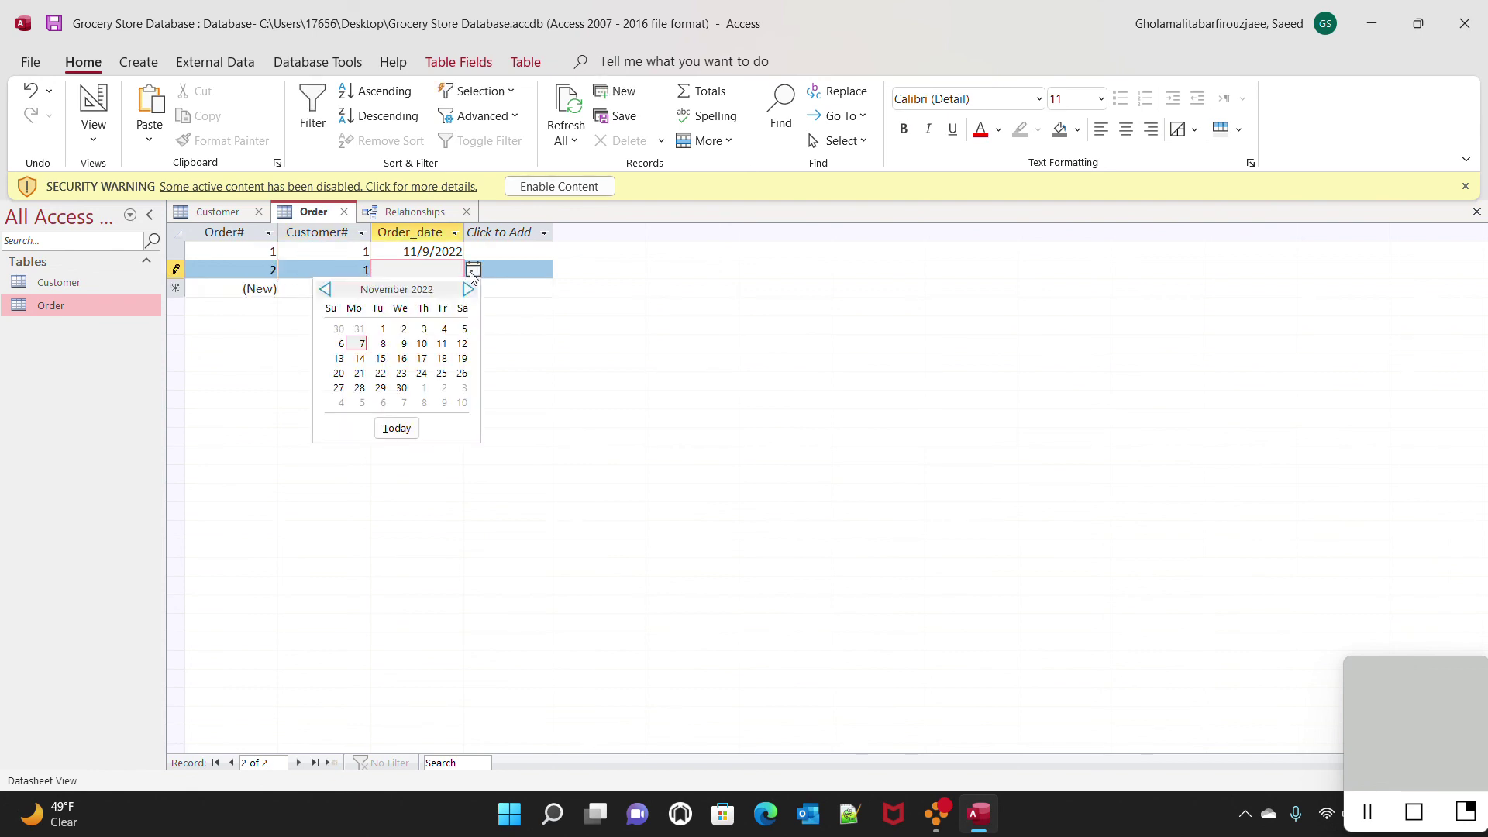
left_click(380, 358)
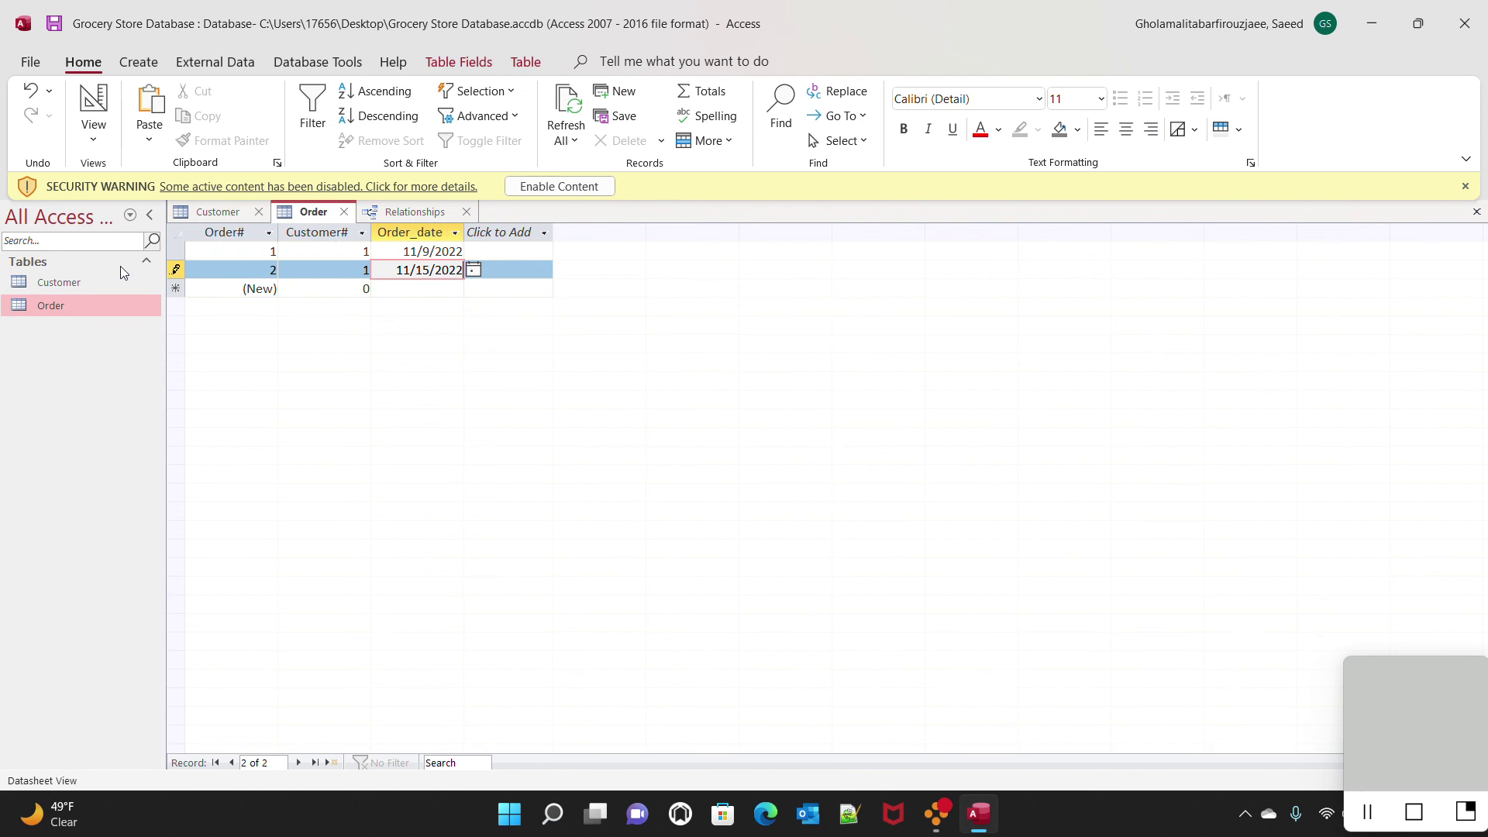
key("Tab")
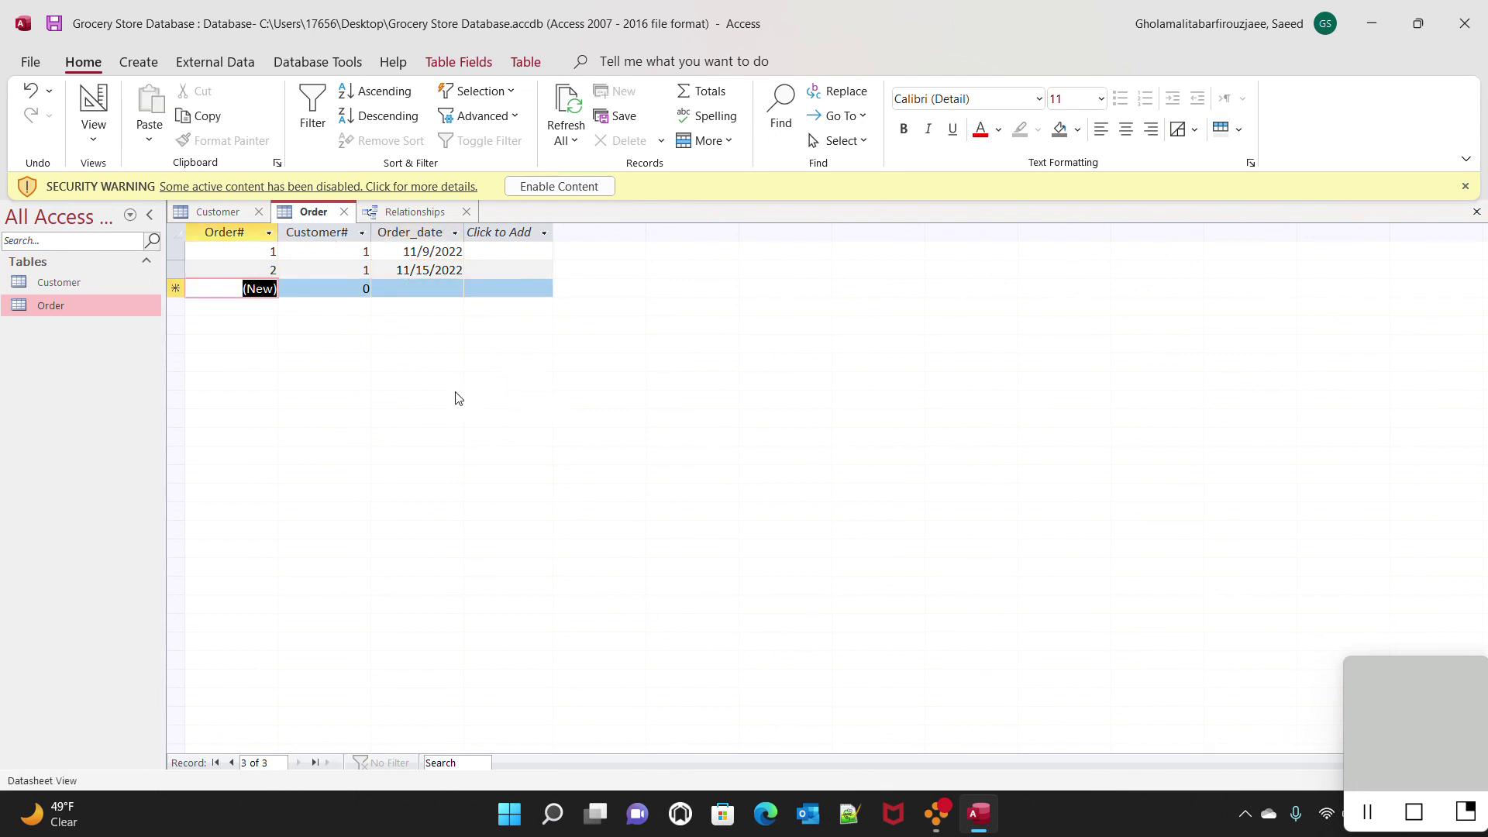